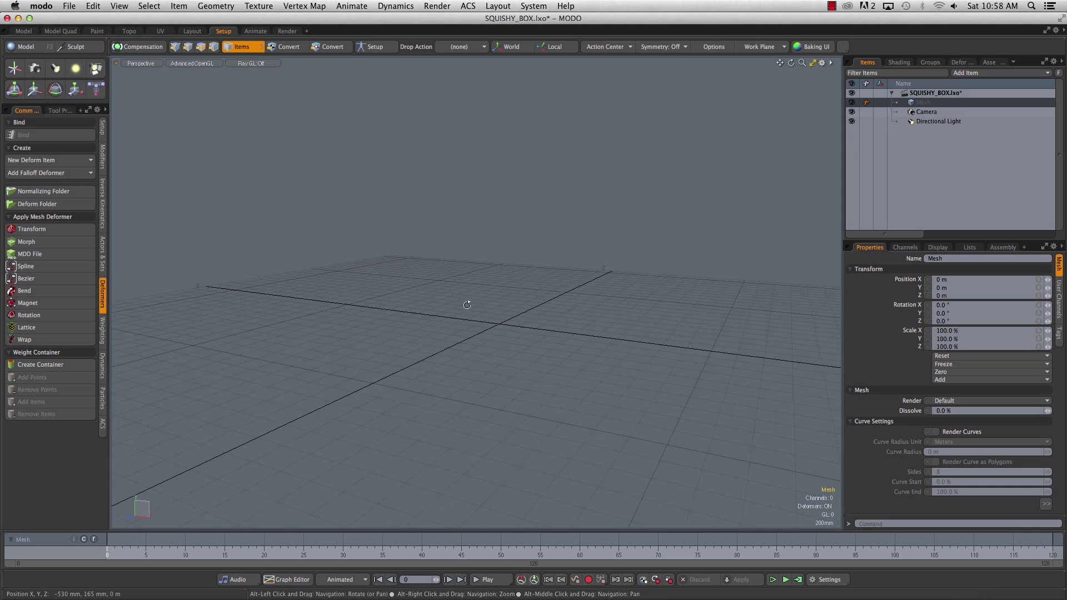
Step: Draw a cube in the Model layout, centred at the origin, 1 m on every side
alt+drag(466, 304, 465, 334)
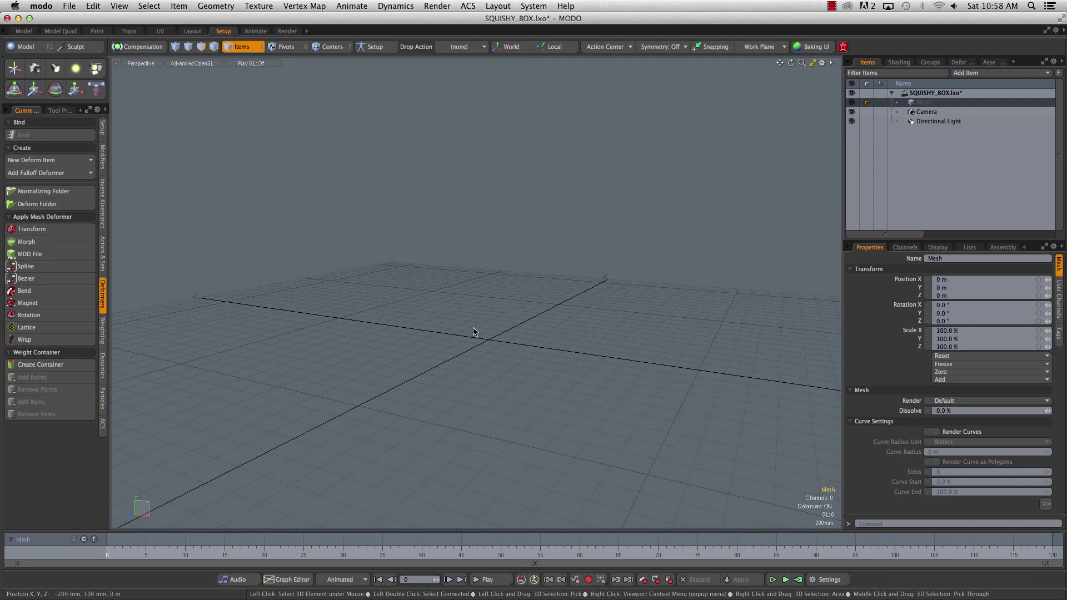
click(23, 30)
click(15, 74)
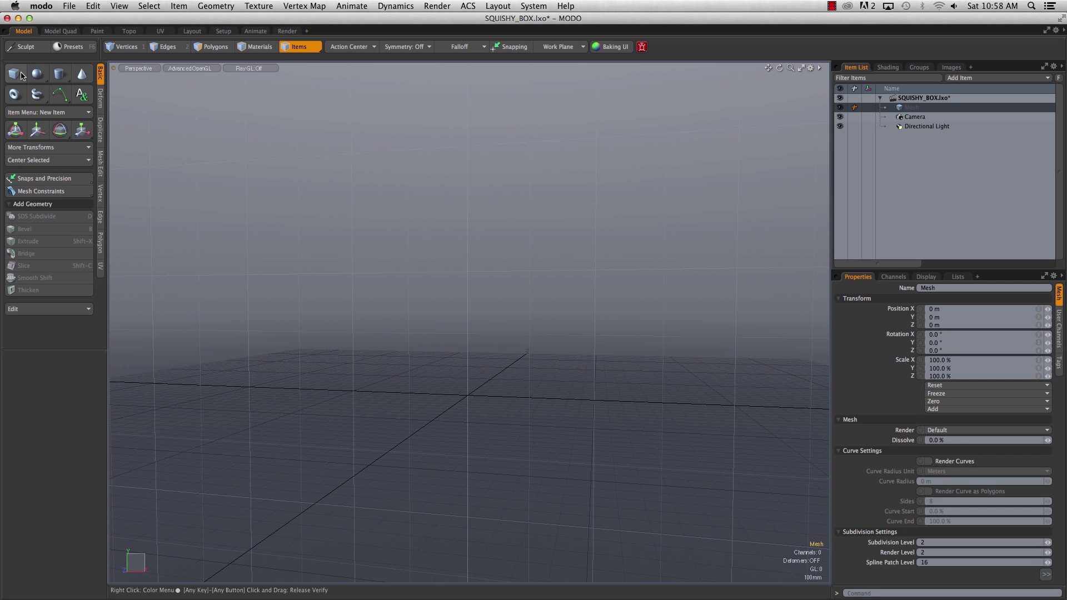
drag(403, 271, 590, 505)
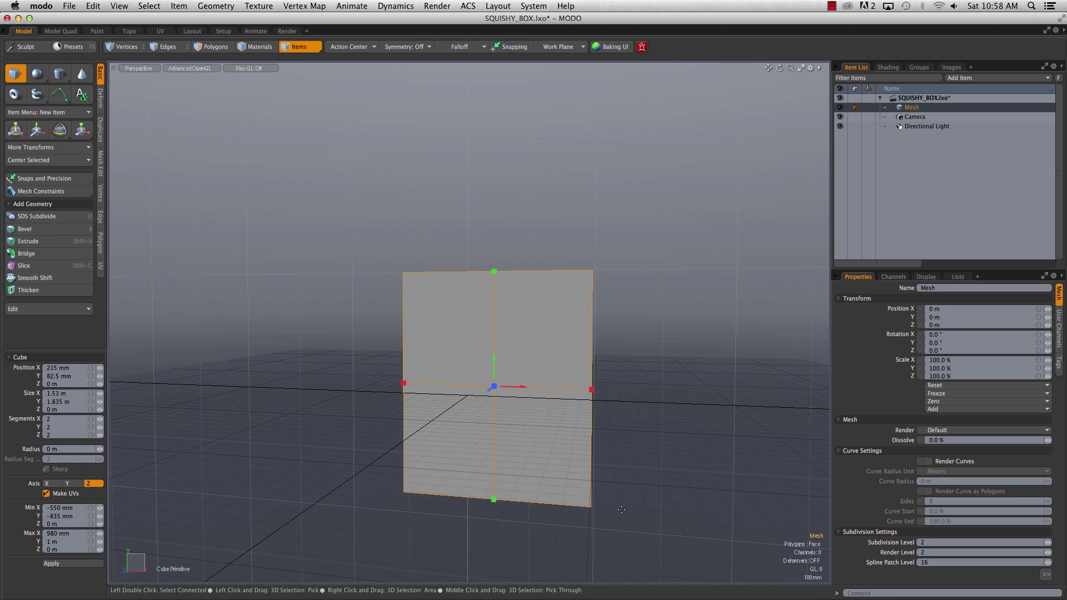
click(87, 368)
click(92, 372)
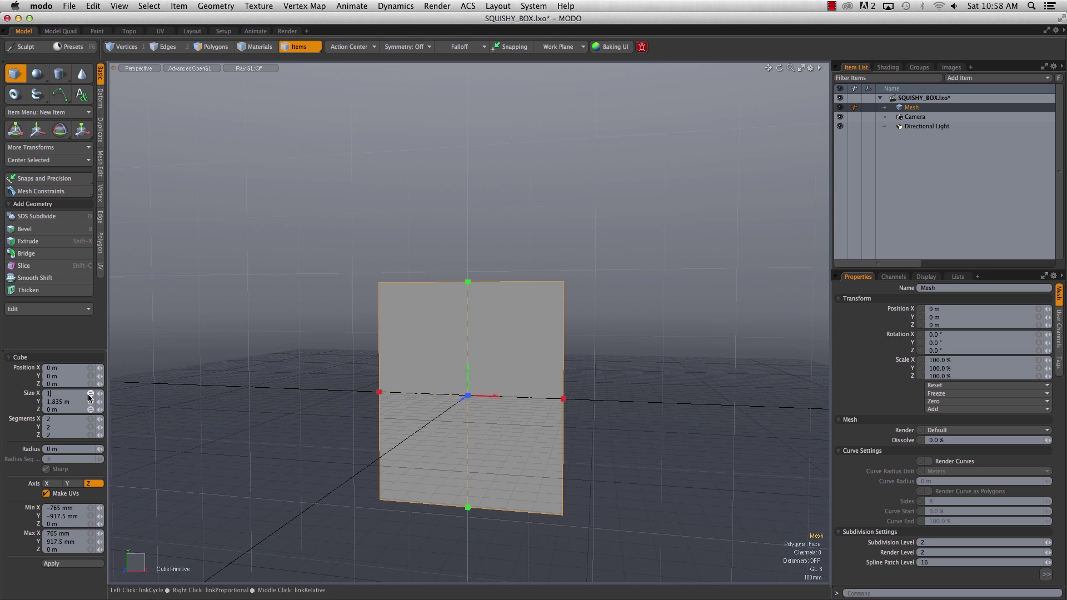
click(90, 394)
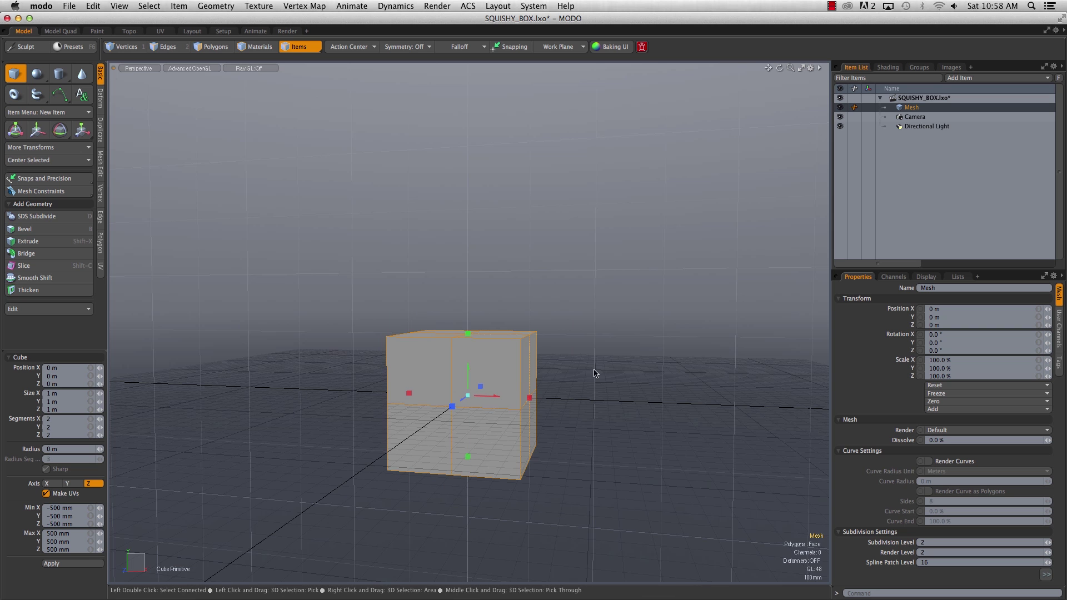
key(space)
alt+drag(619, 334, 508, 393)
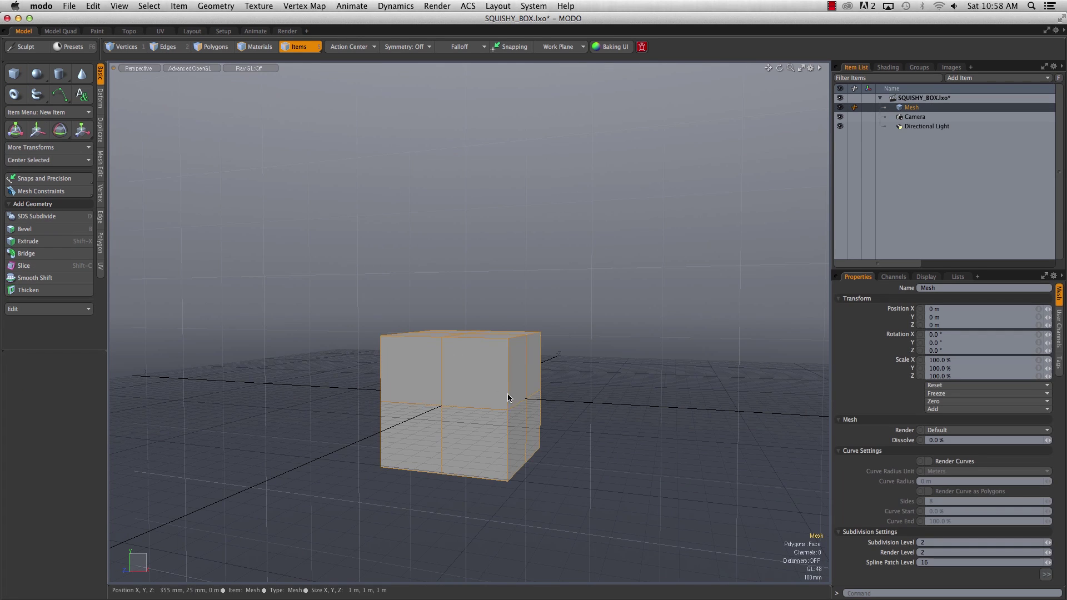
Step: Move the mesh centre to the cube's bottom face with Center to Bounding Box > Bottom
click(93, 6)
mouse_move(150, 236)
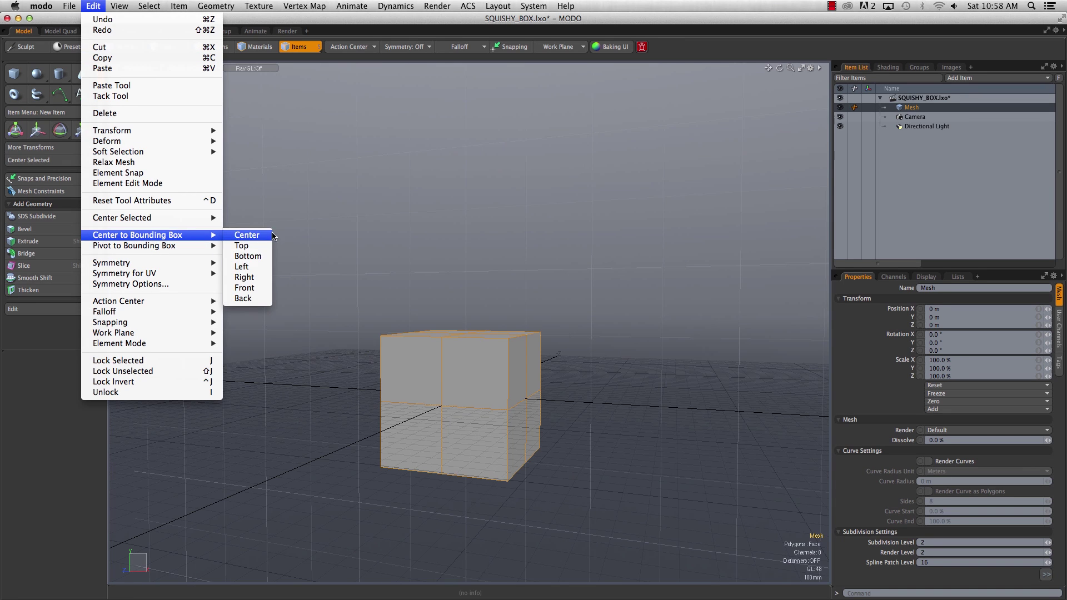
click(262, 256)
Step: Set the cube's Y position to 0 so it rests on the grid floor
key(w)
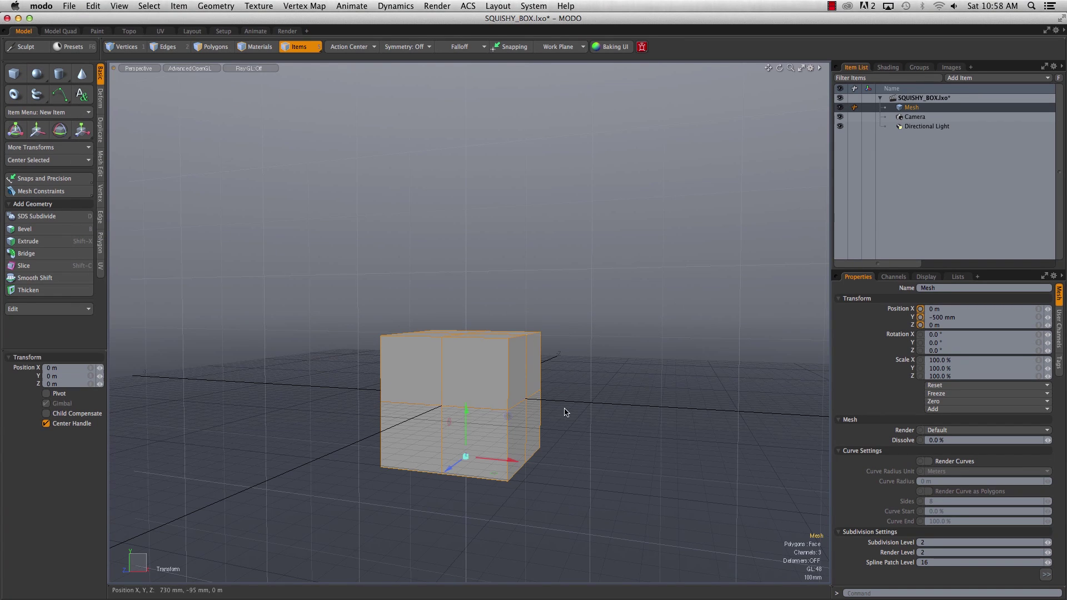
mouse_move(615, 275)
alt+mouse_down()
mouse_move(595, 350)
mouse_move(616, 351)
mouse_move(622, 293)
alt+mouse_up()
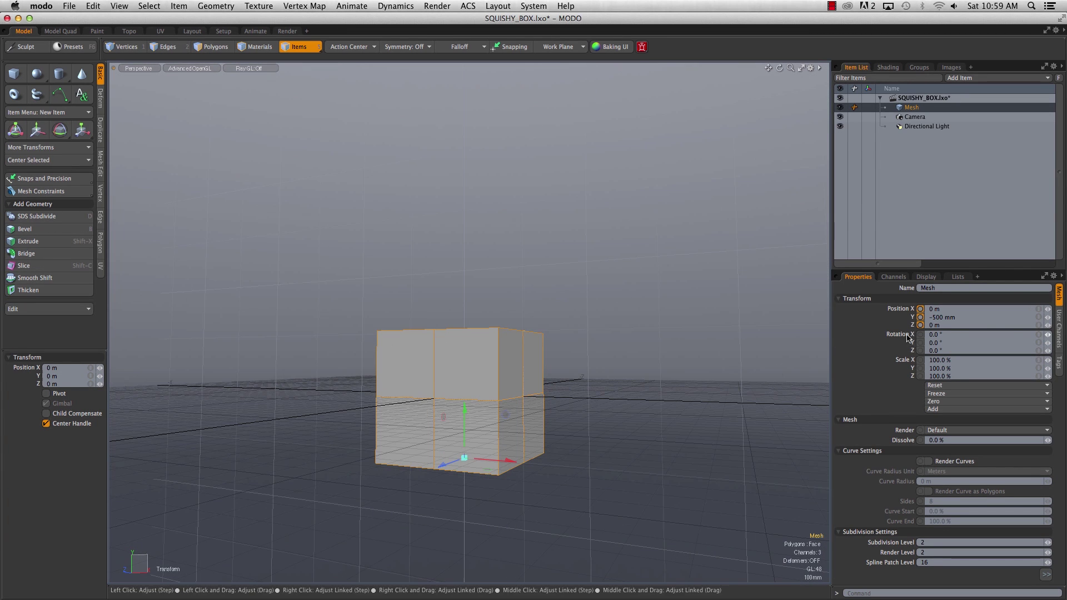
click(963, 317)
text(0)
key(Return)
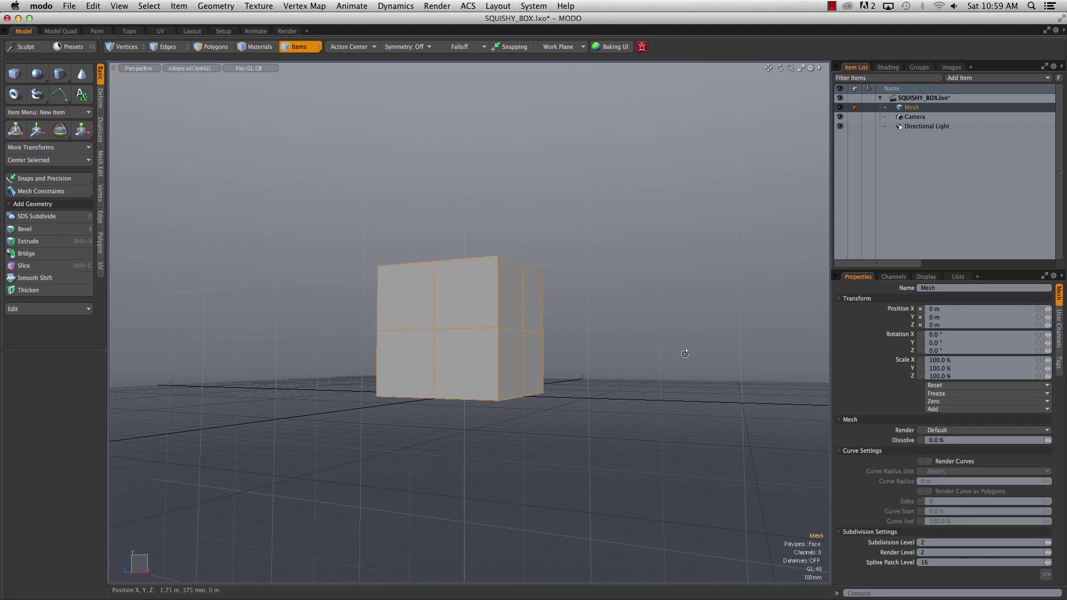
alt+drag(686, 352, 659, 279)
alt+drag(605, 329, 622, 250)
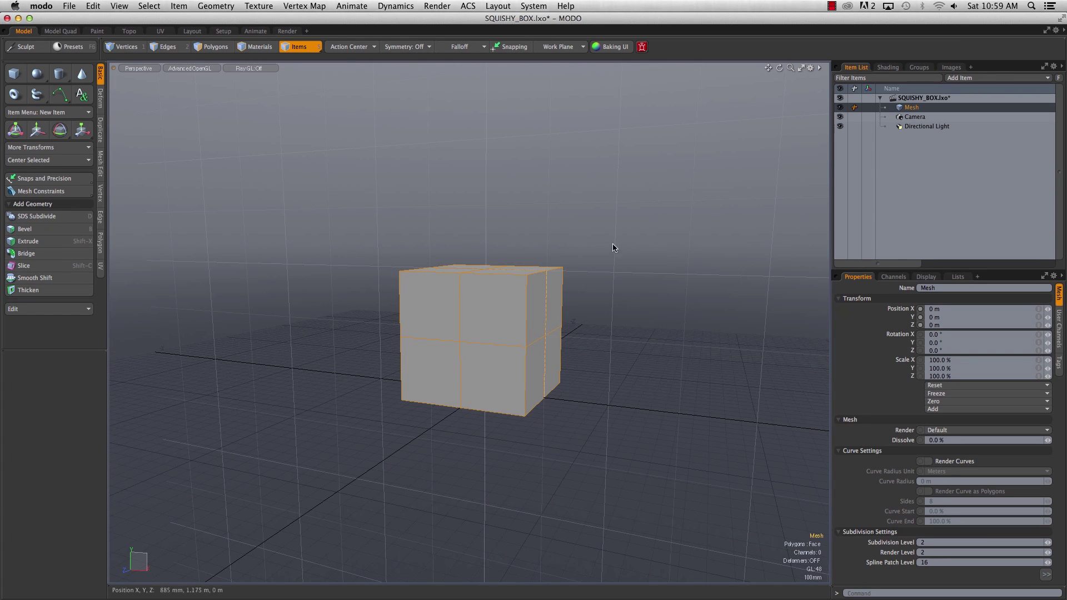
click(223, 31)
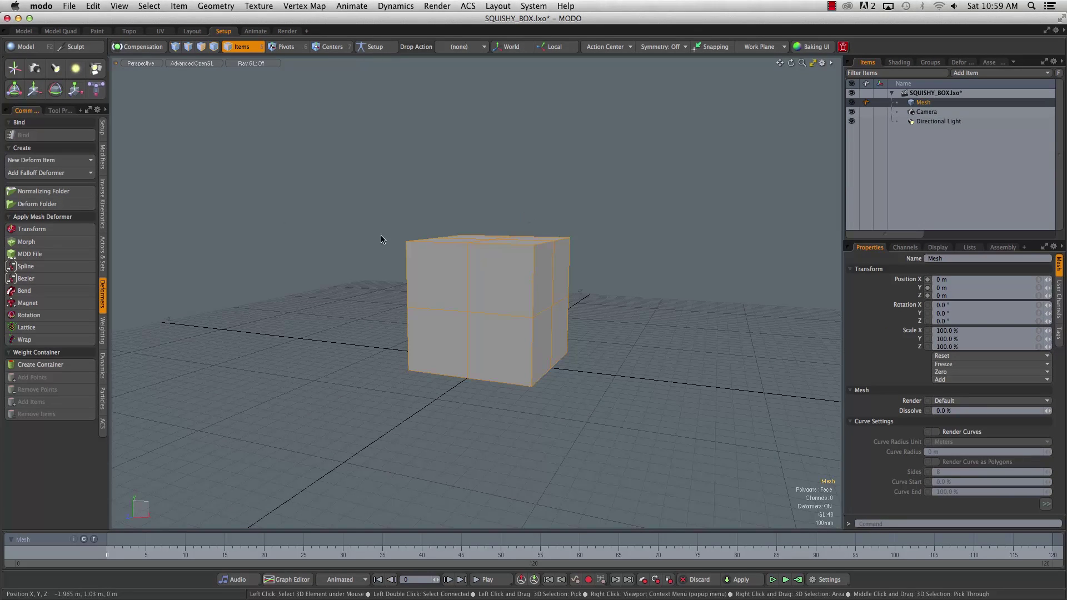
Step: Select the cube's top vertex row and test shifting it sideways, then undo
alt+drag(381, 238, 352, 253)
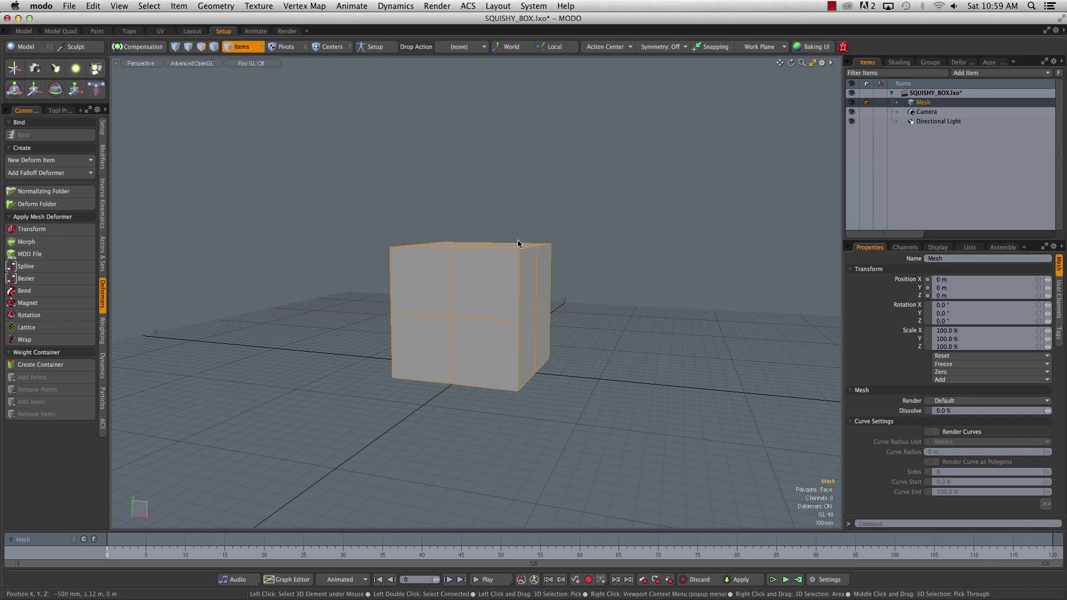
click(179, 50)
right_drag(342, 181, 561, 266)
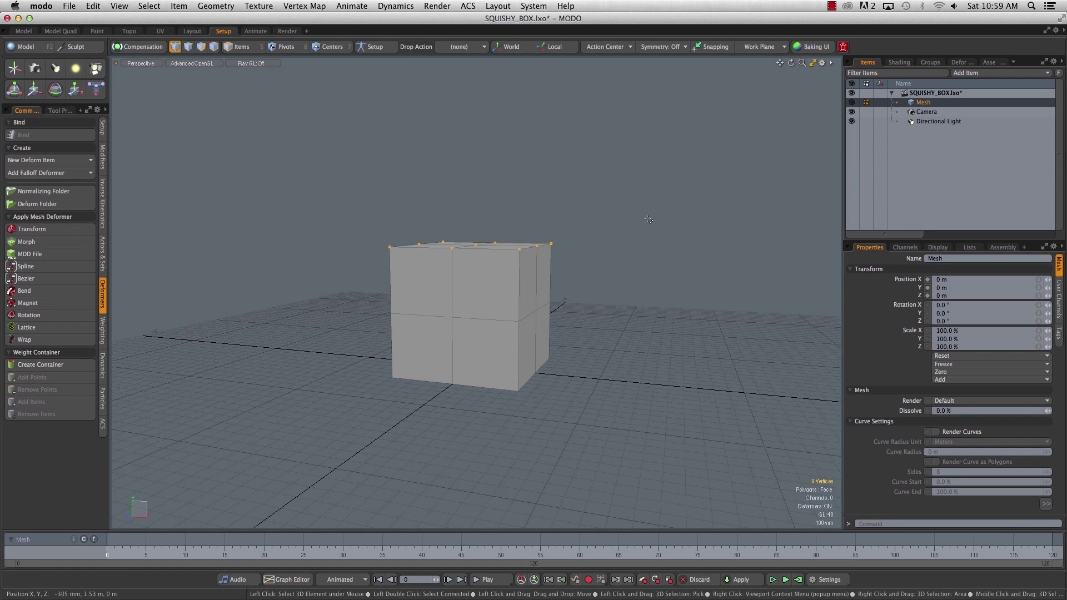
key(w)
drag(489, 244, 561, 249)
key(ctrl+z)
Step: Test rotating the top vertices, then undo back to the original box shape
key(e)
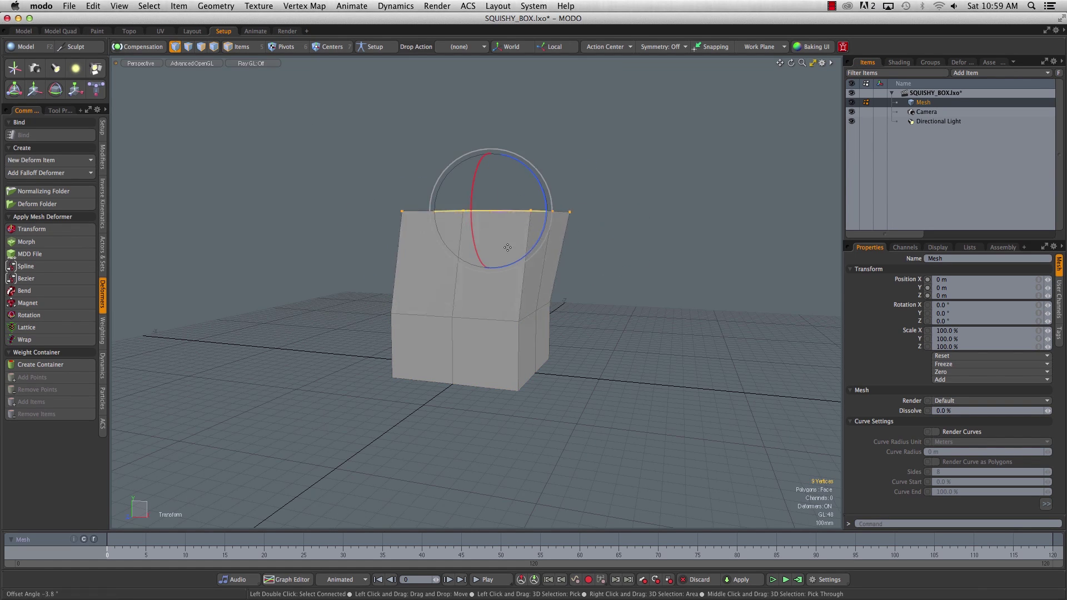
drag(503, 225, 521, 212)
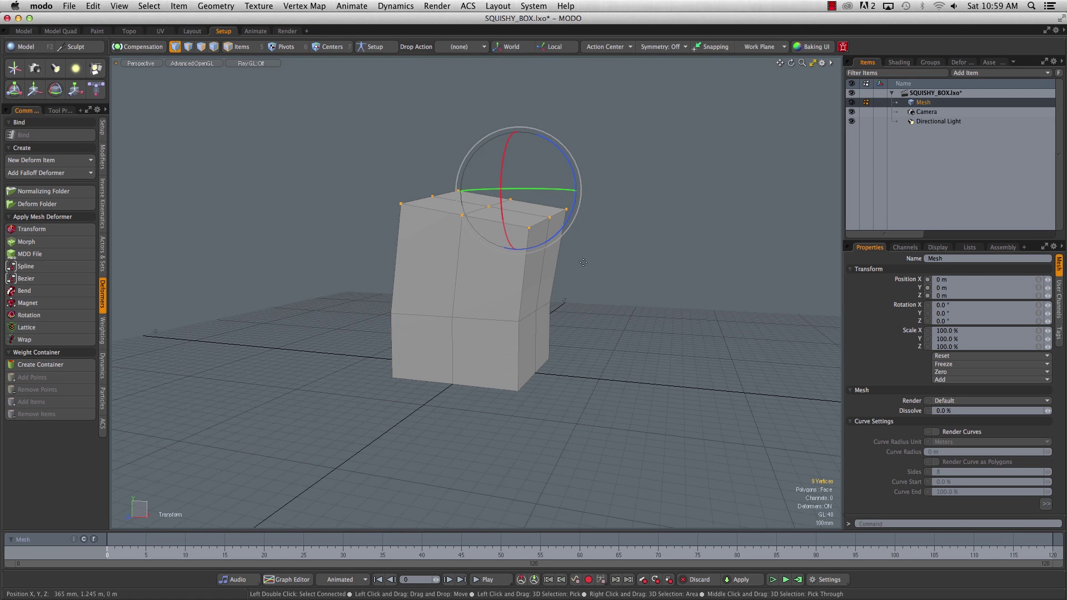
key(q)
key(ctrl+z)
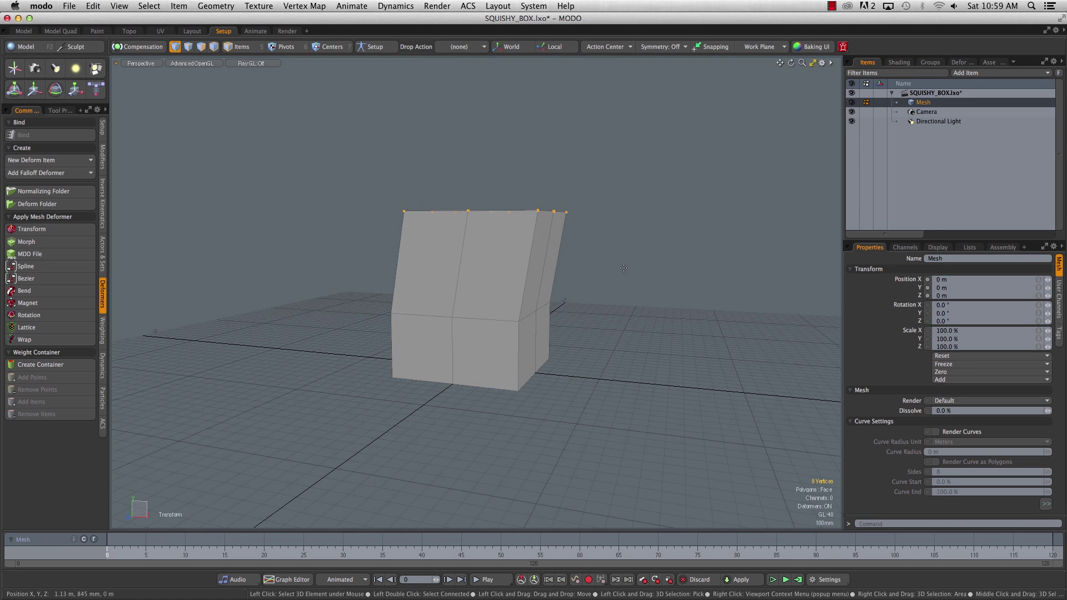
key(ctrl+z)
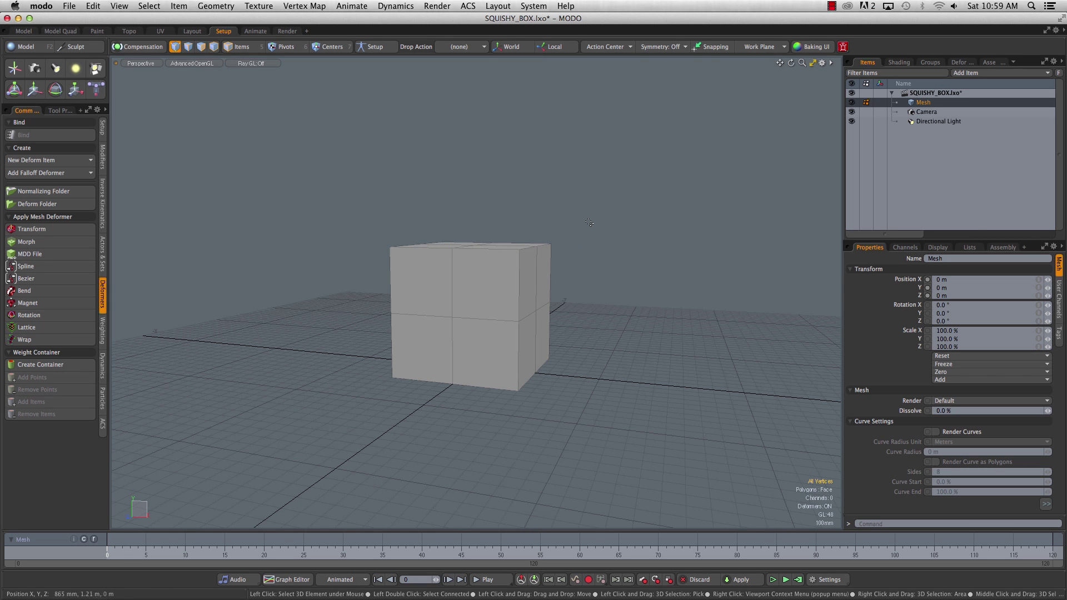
mouse_move(578, 198)
alt+mouse_down()
mouse_move(558, 218)
mouse_move(572, 208)
alt+mouse_up()
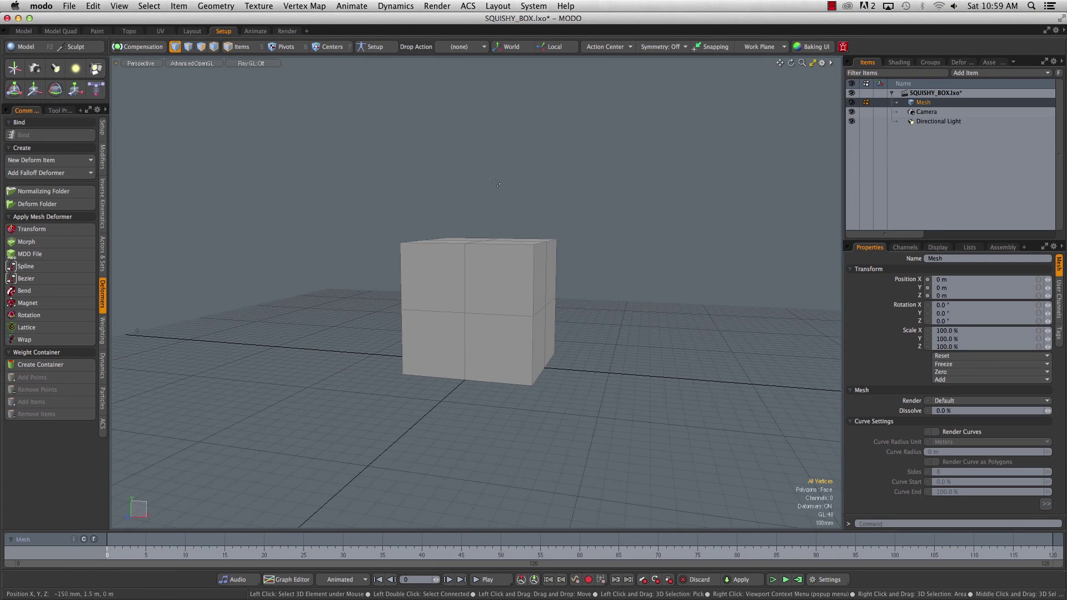
mouse_move(453, 177)
right_down()
mouse_move(448, 269)
mouse_move(501, 165)
right_up()
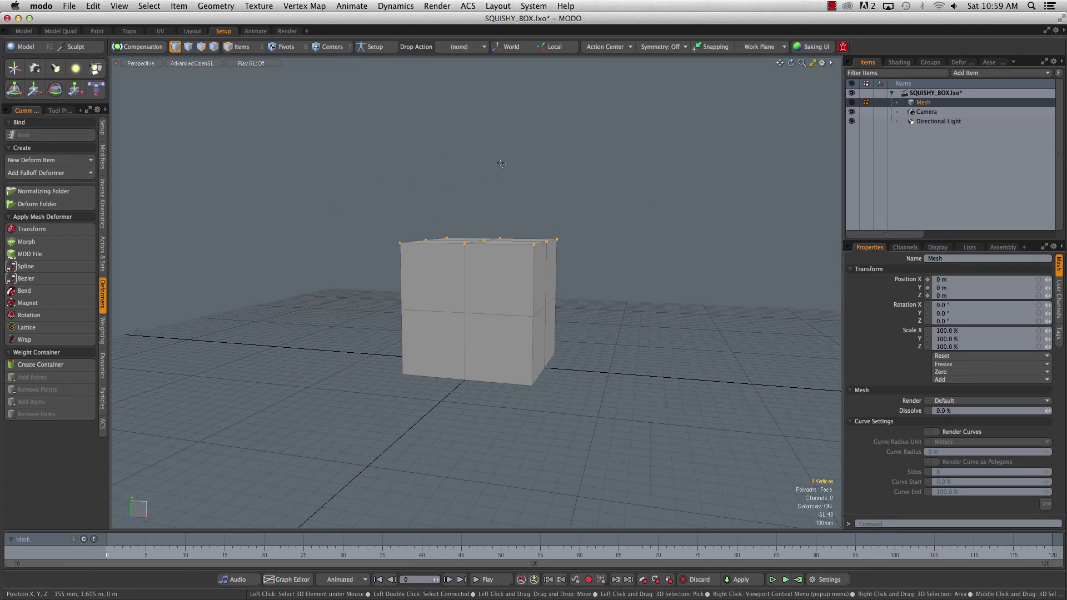
Step: Add a Transform deformer for each of the cube's top, middle and bottom vertex rows
click(22, 229)
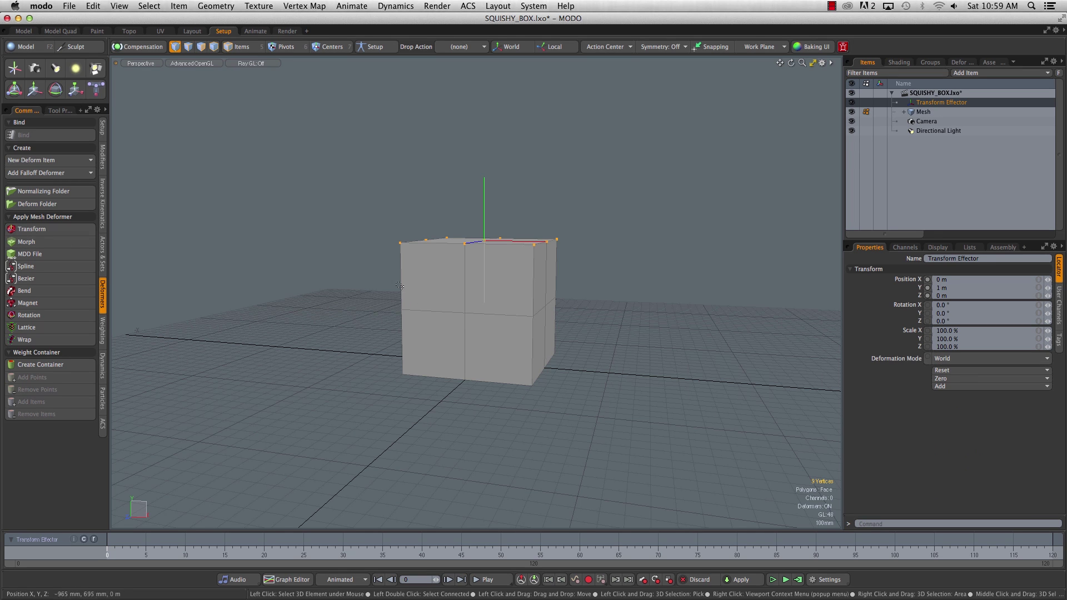
right_drag(374, 266, 367, 270)
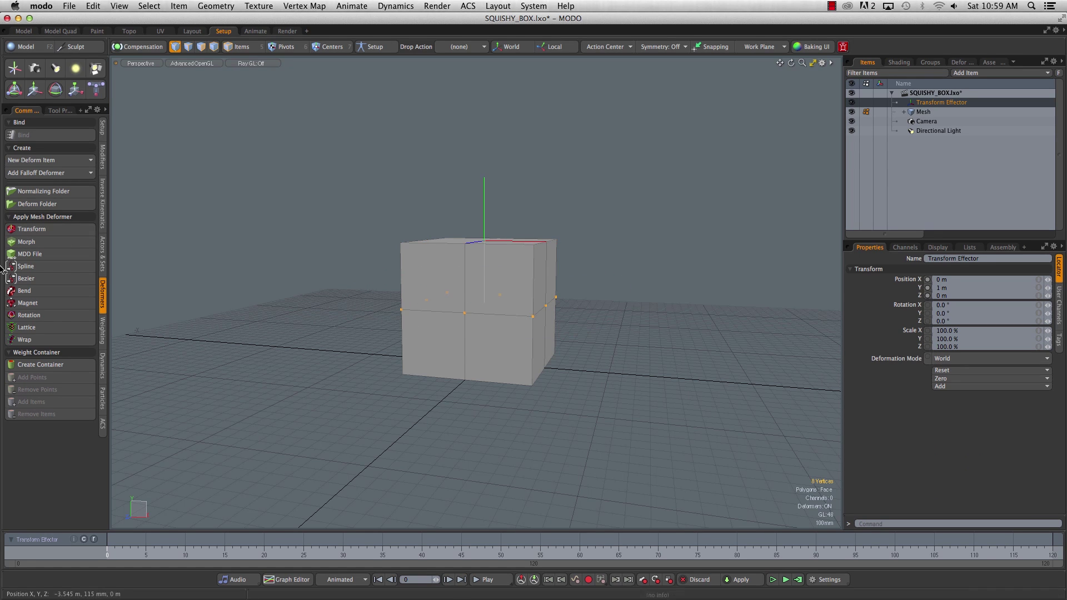
click(31, 230)
alt+drag(394, 334, 356, 339)
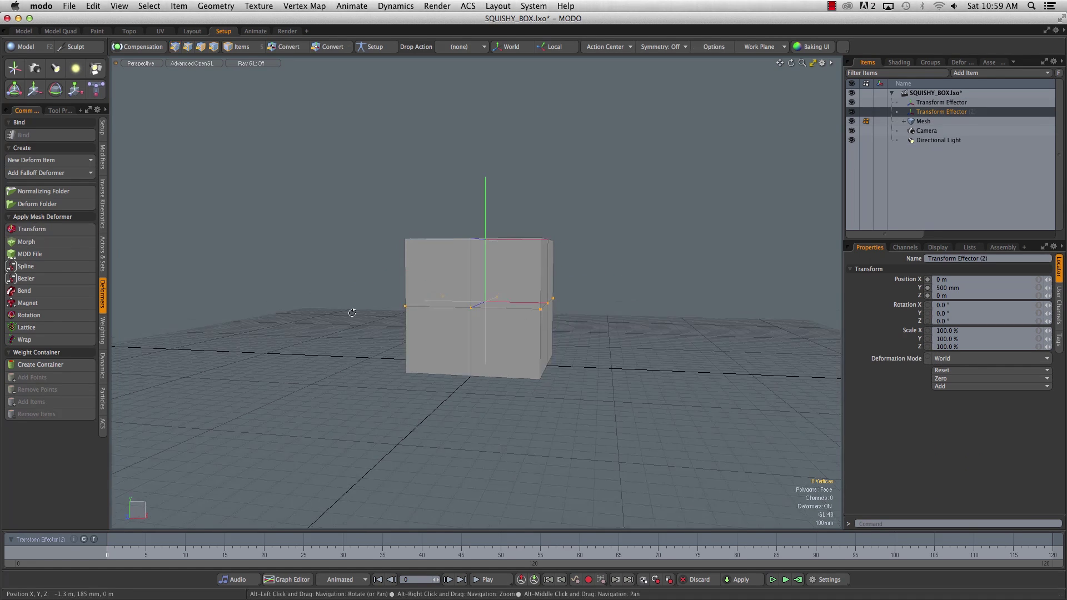
mouse_move(356, 339)
right_down()
mouse_move(689, 389)
mouse_move(685, 323)
right_up()
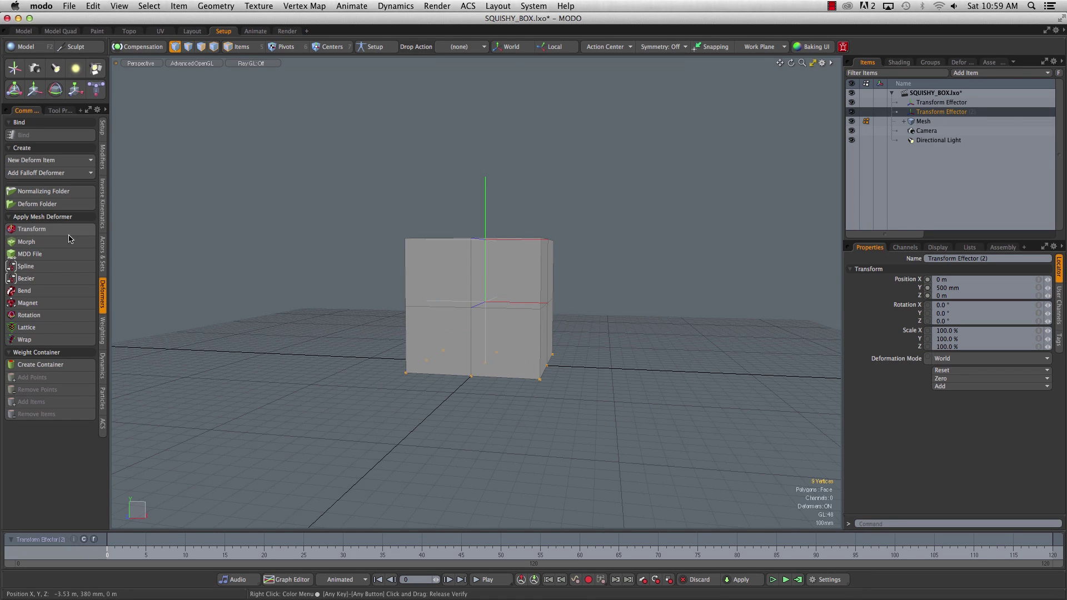
click(32, 228)
alt+drag(667, 202, 597, 207)
Step: Show weight maps and select each Transform Effector to inspect its weighted band
key(o)
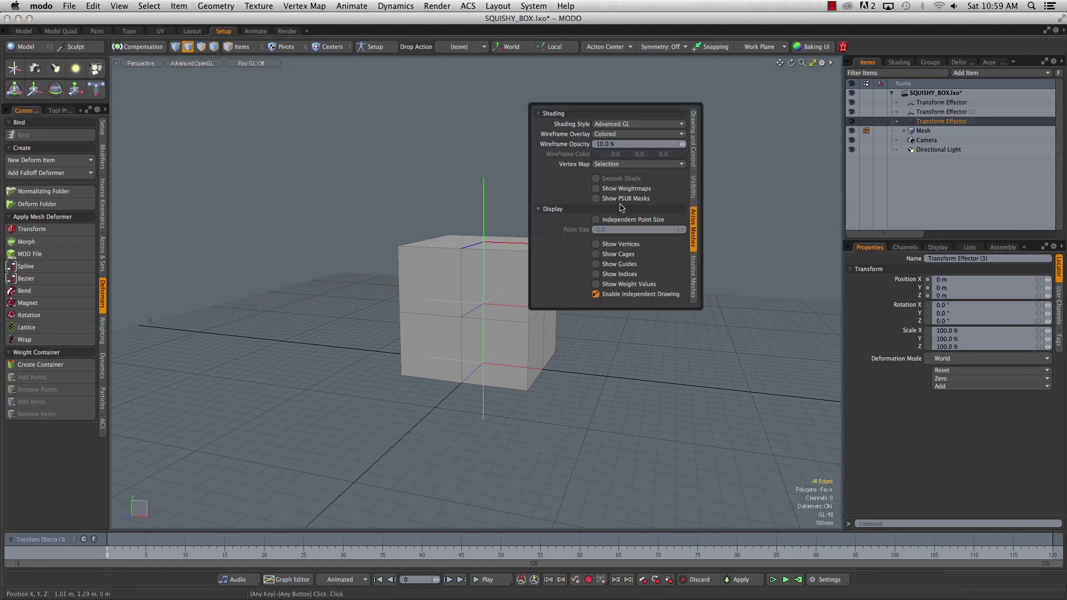
key(o)
key(o)
key(o)
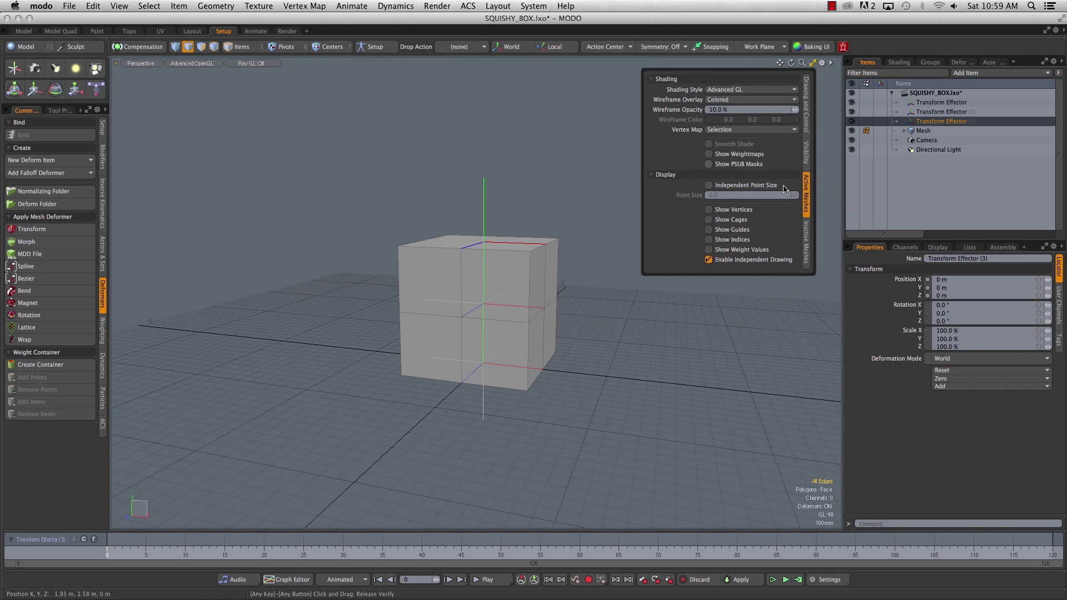
click(709, 154)
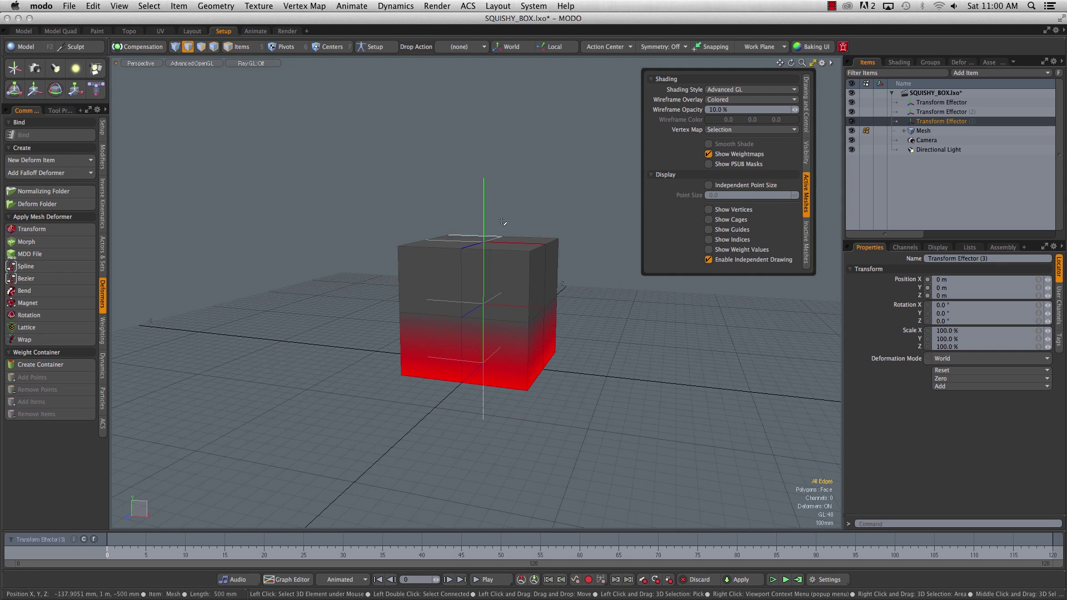
key(3)
key(5)
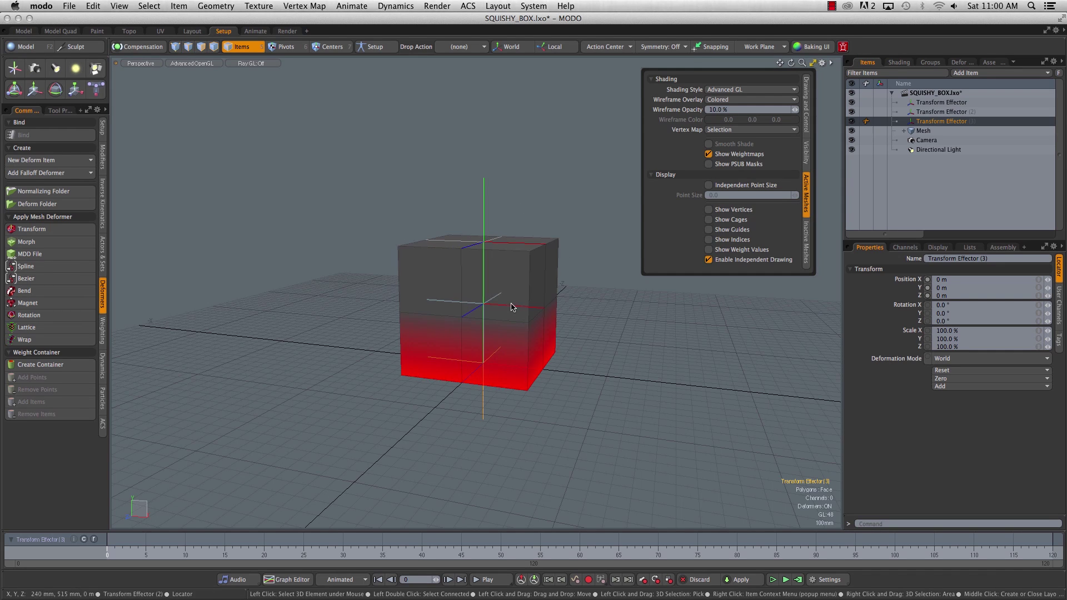
click(510, 303)
click(486, 214)
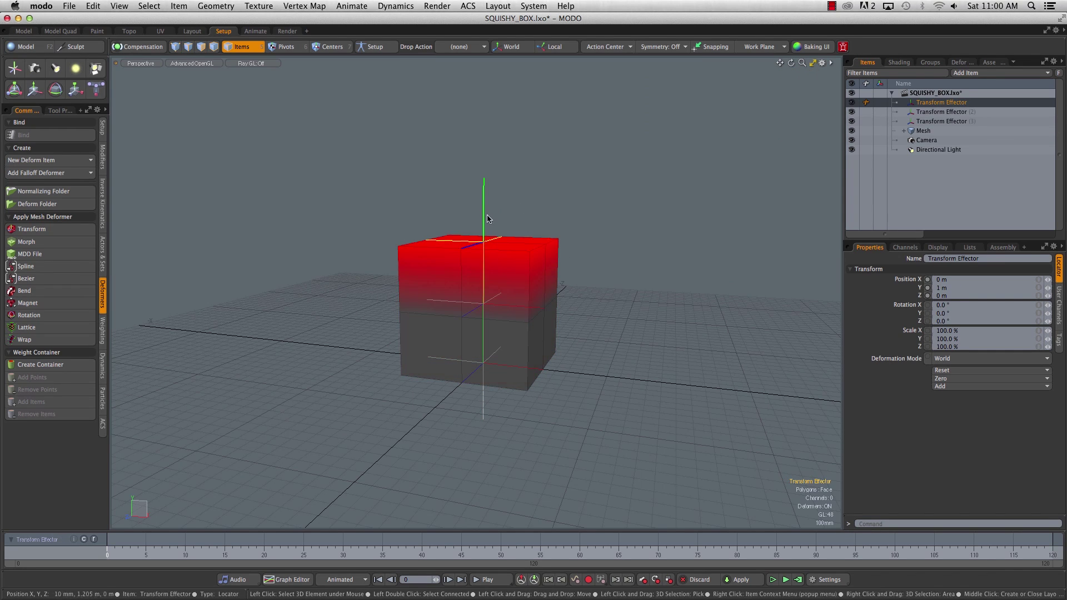
click(488, 361)
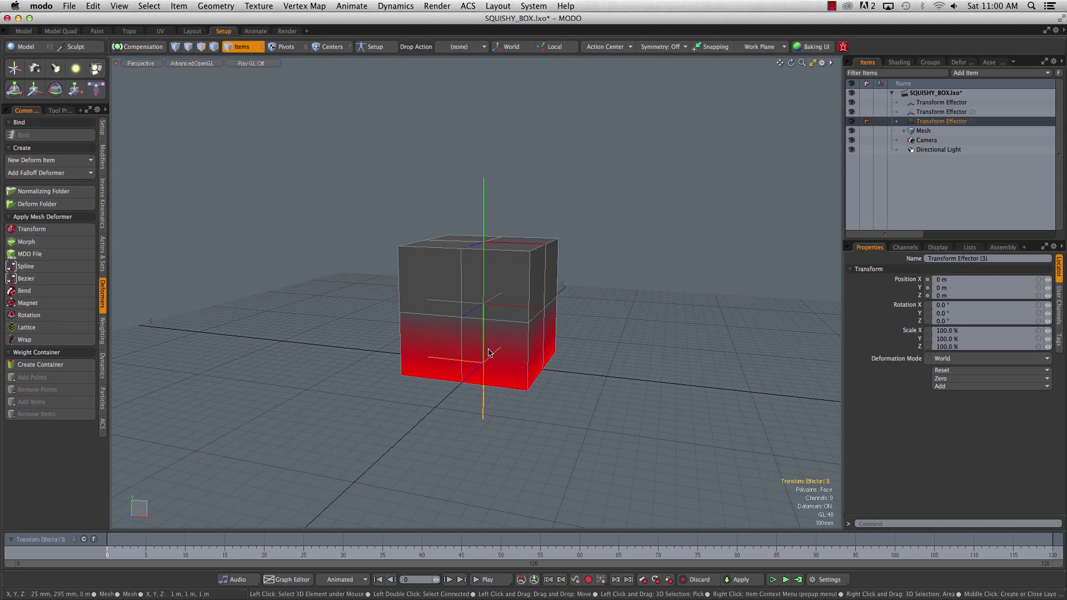
click(488, 303)
click(483, 225)
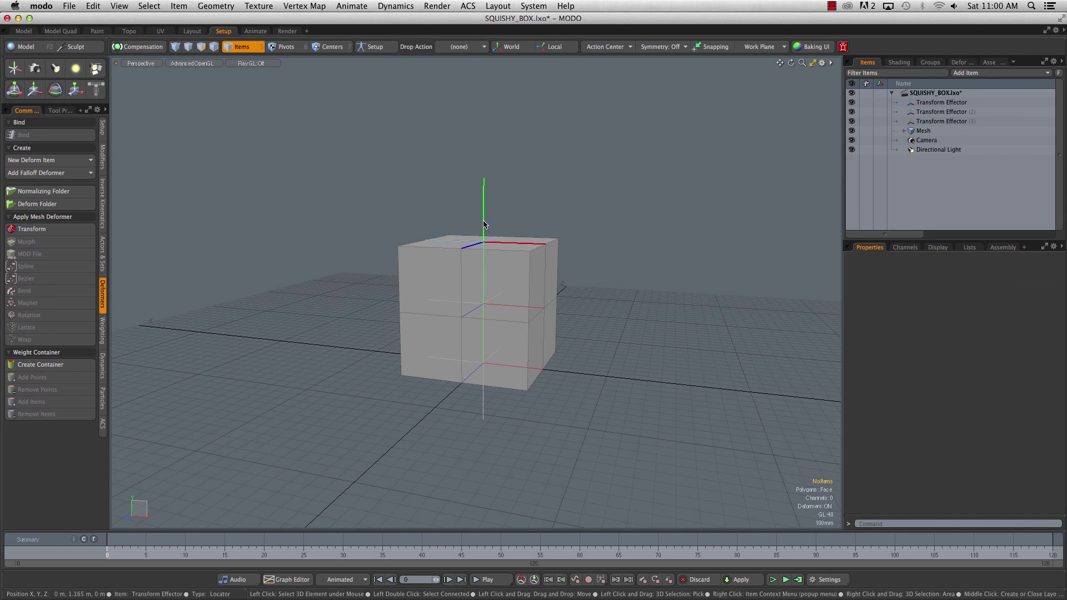
click(484, 225)
Step: Turn off Show Weightmaps and clear the selection so the cube appears plain grey
key(o)
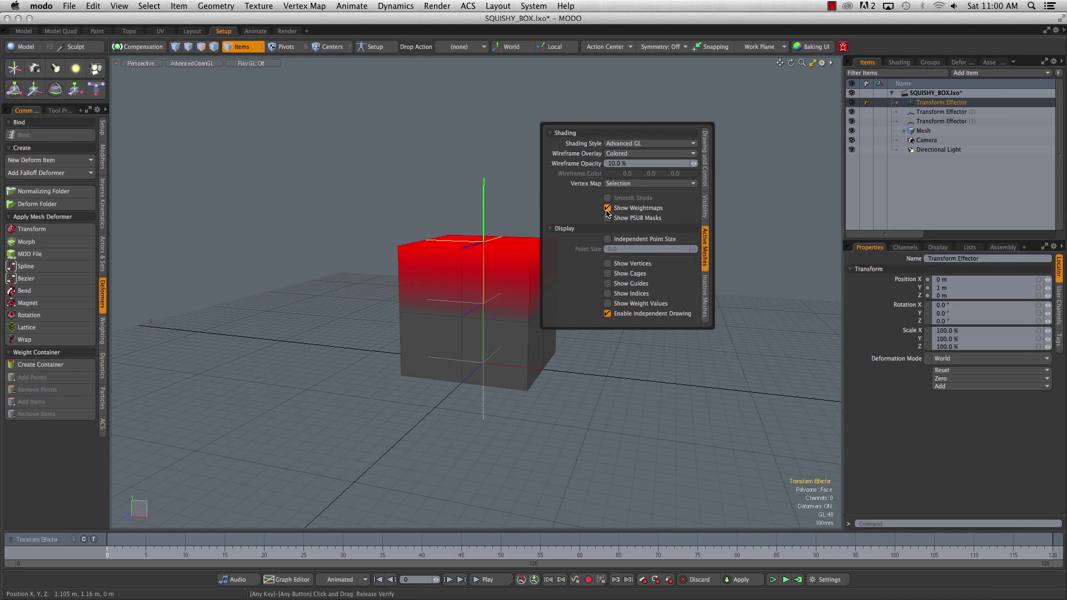
click(607, 208)
click(521, 152)
alt+drag(519, 150, 565, 197)
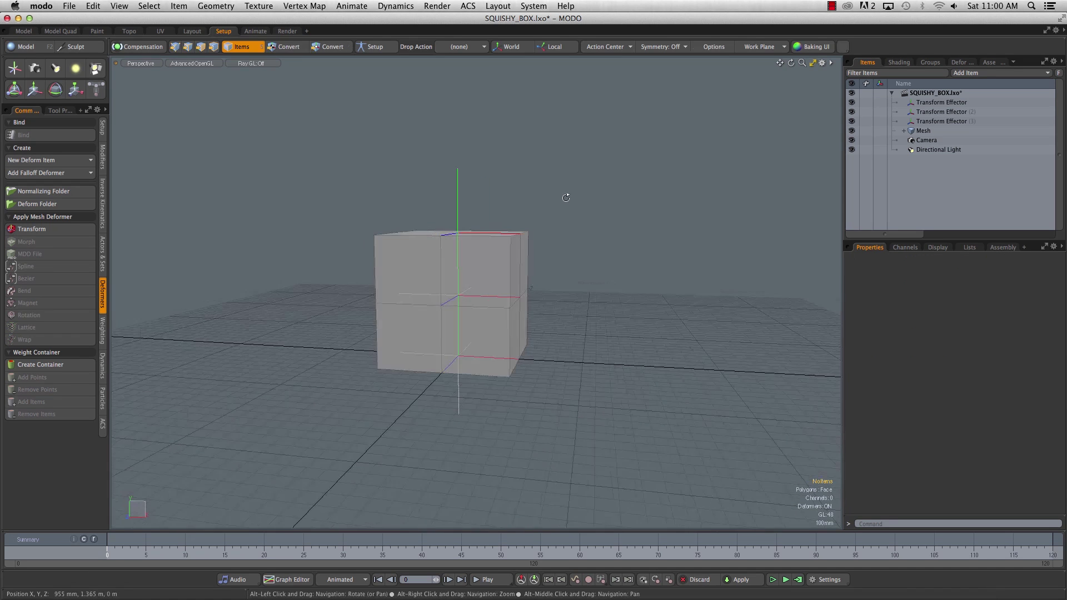
key(ctrl+space)
click(759, 254)
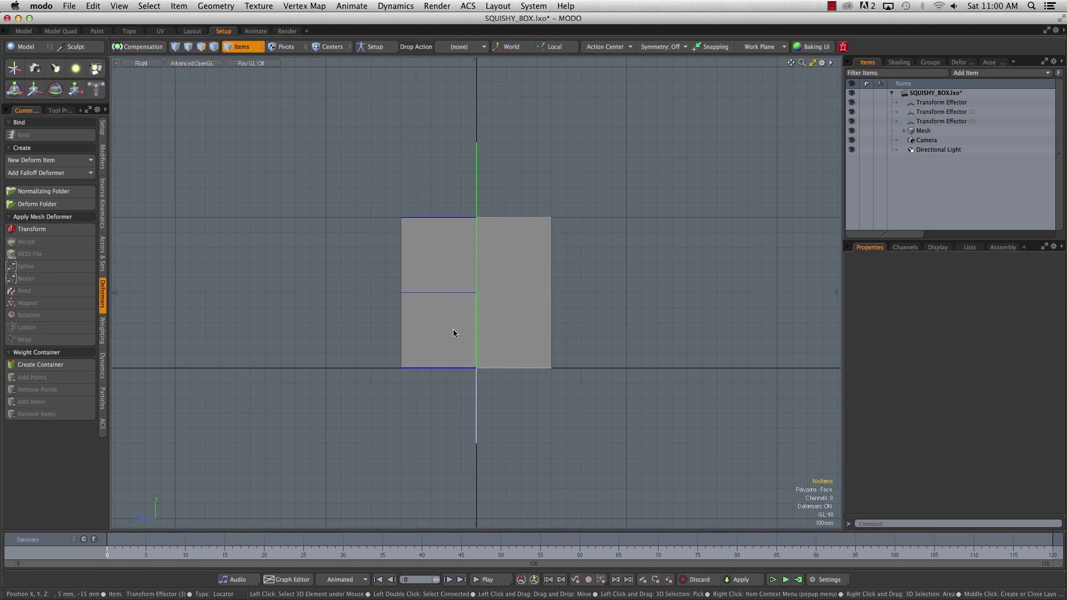
click(476, 411)
click(460, 177)
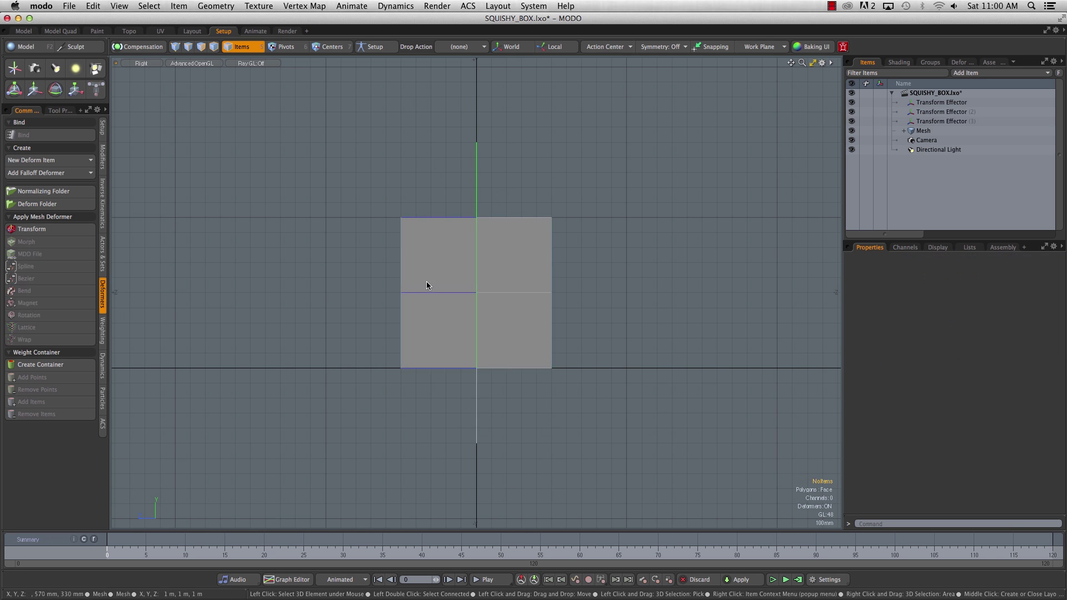
key(alt+e)
click(493, 161)
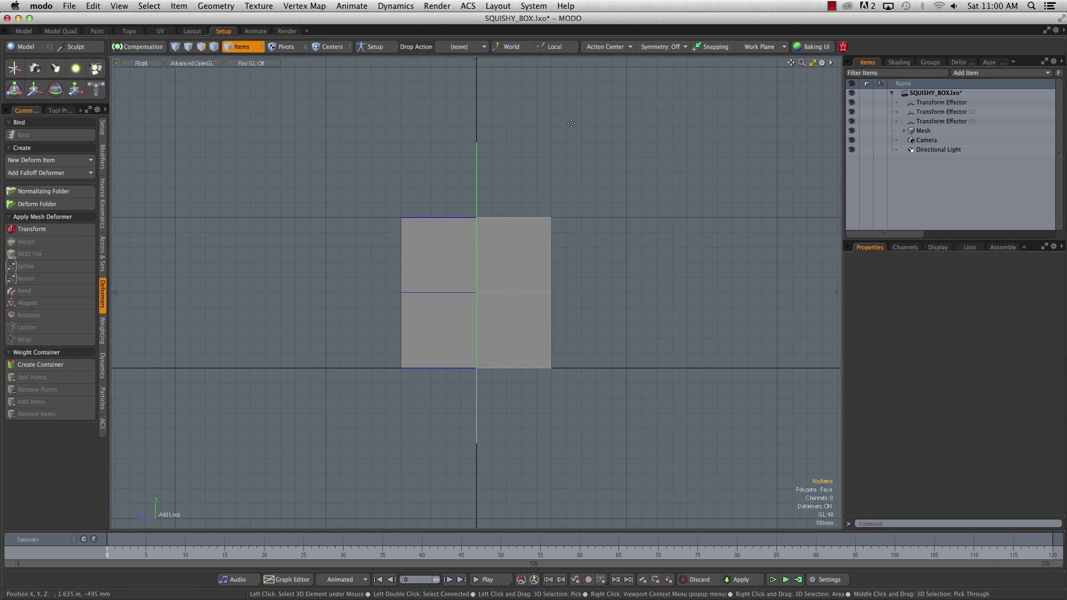
key(ctrl+space)
click(689, 185)
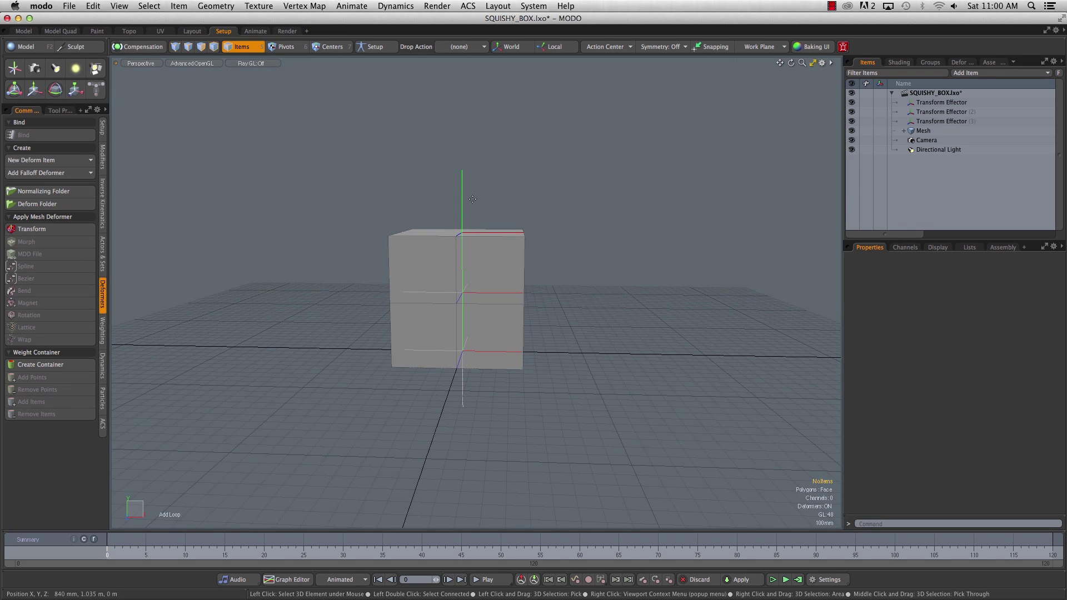
Step: Select all three Transform Effectors and bring up their Locator Shapes Shape choices
alt+drag(472, 196, 534, 200)
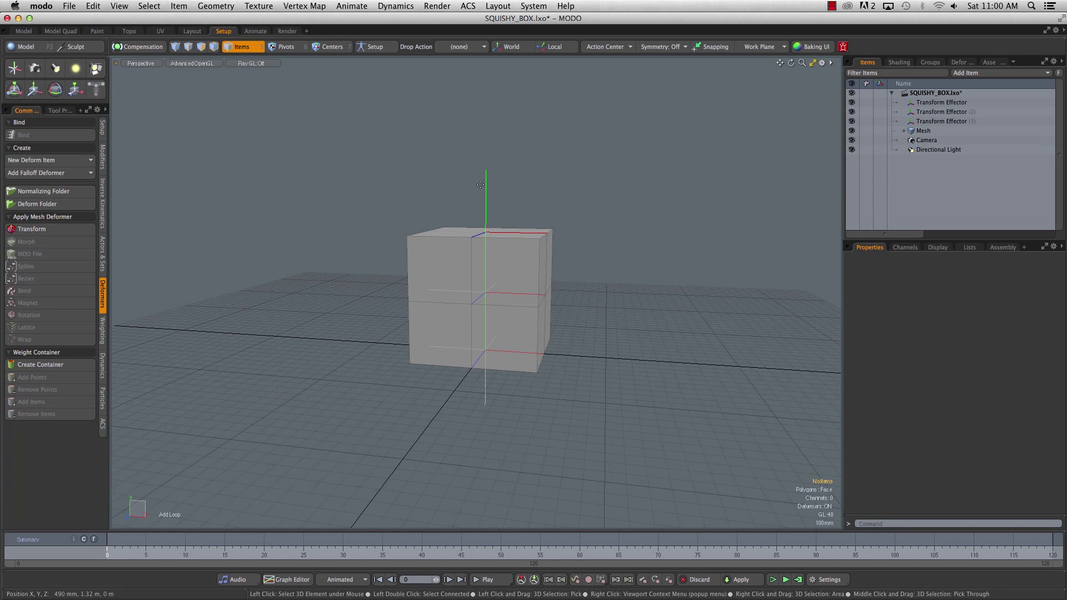
click(944, 103)
shift+click(938, 122)
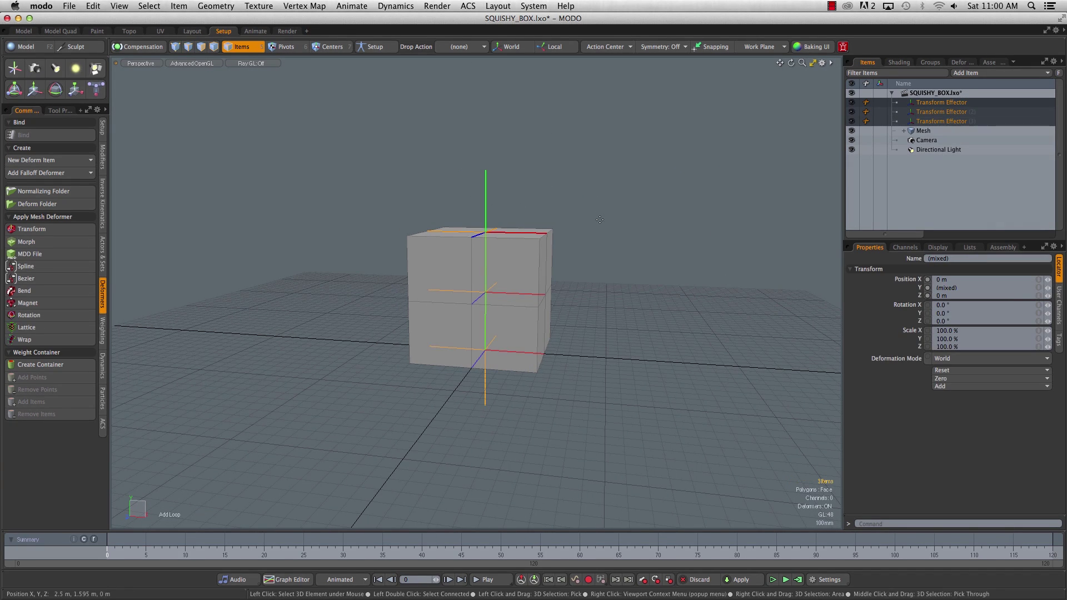
click(937, 248)
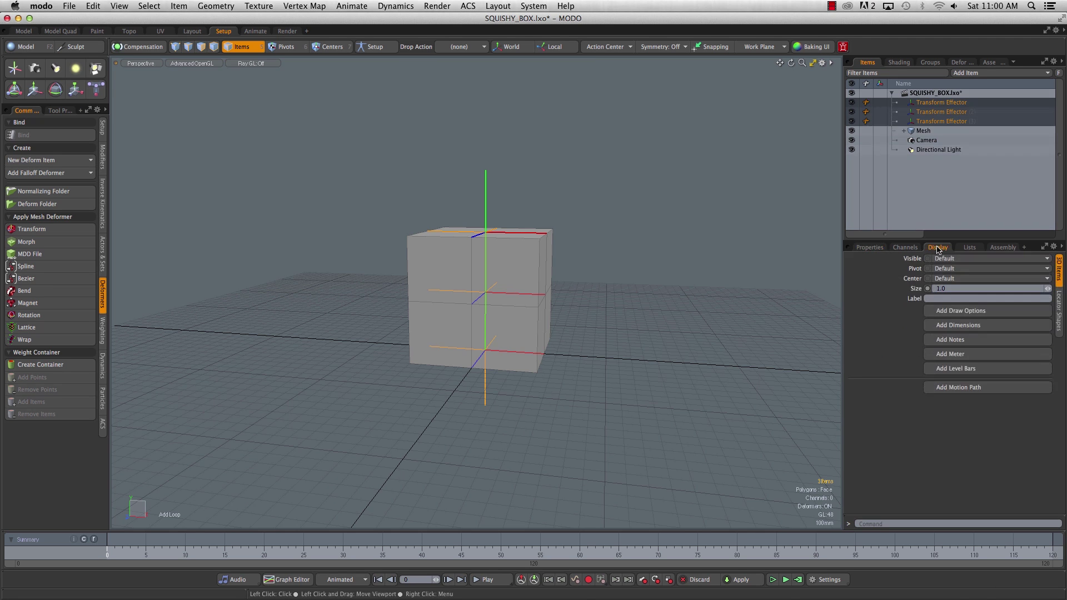
click(1058, 319)
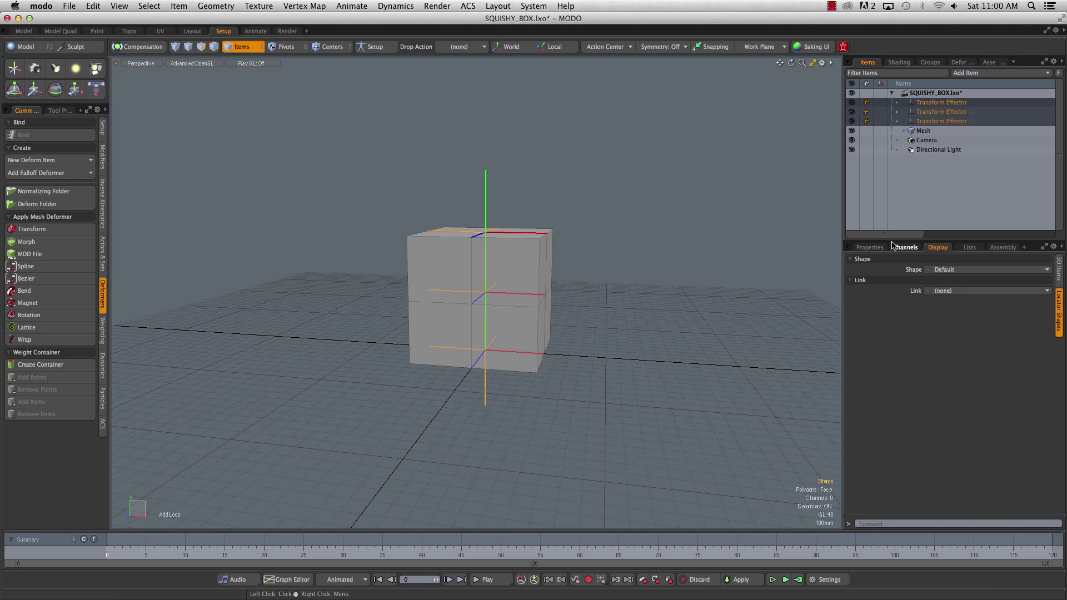
click(972, 270)
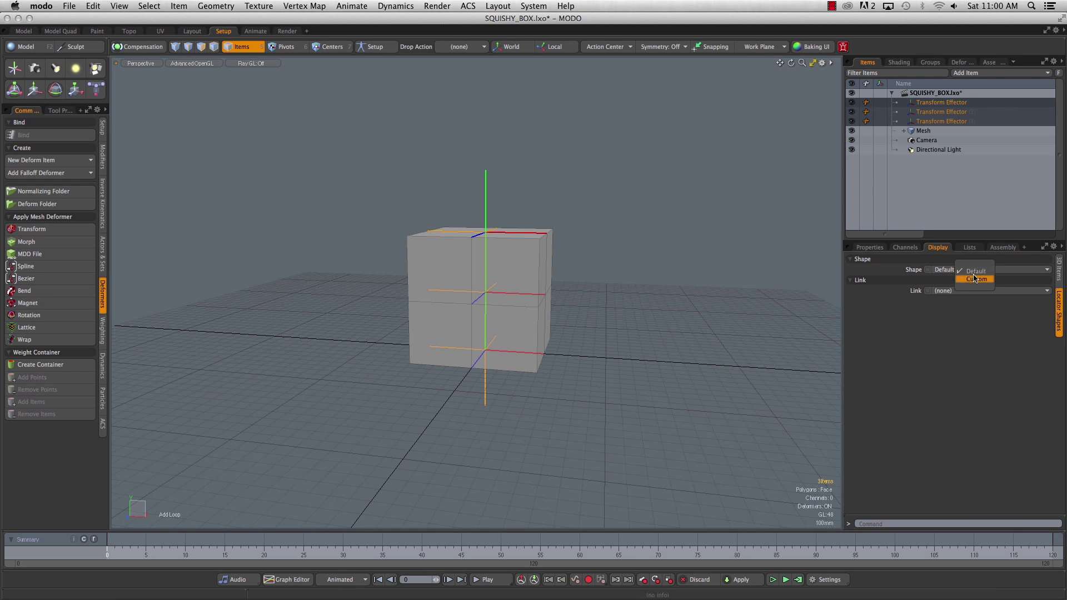
Step: Set the effectors' locator Shape to Custom, Style to Replace, with Solid unchecked
click(974, 278)
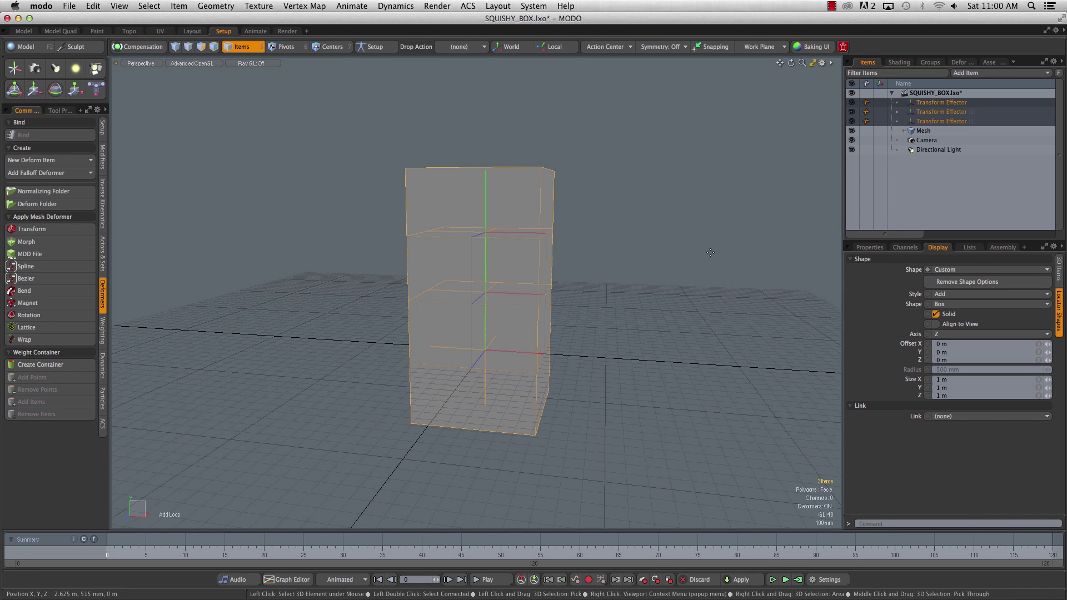
click(969, 295)
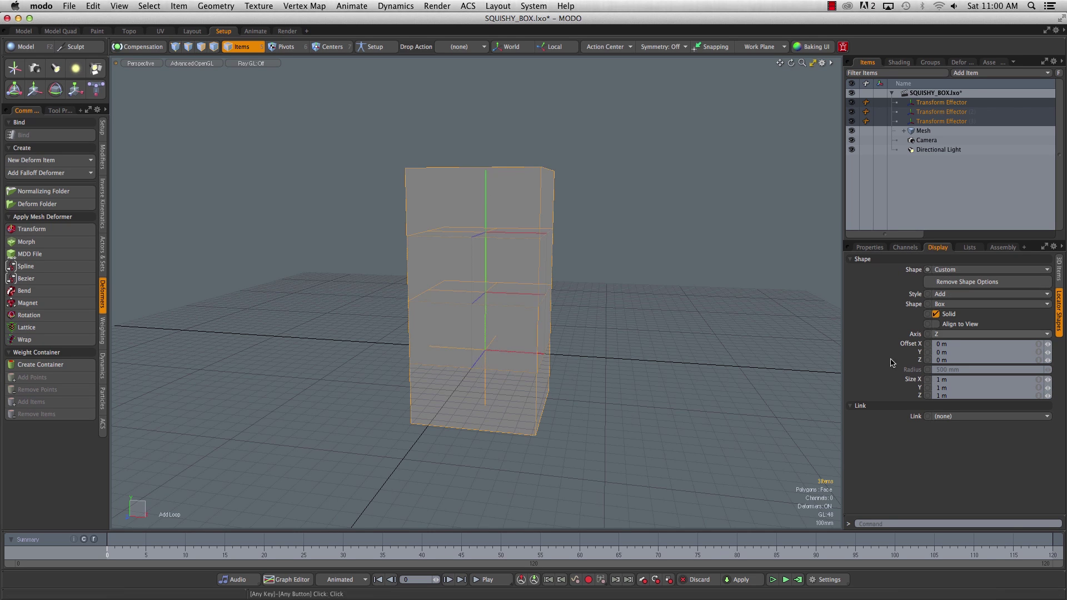
click(970, 295)
click(971, 299)
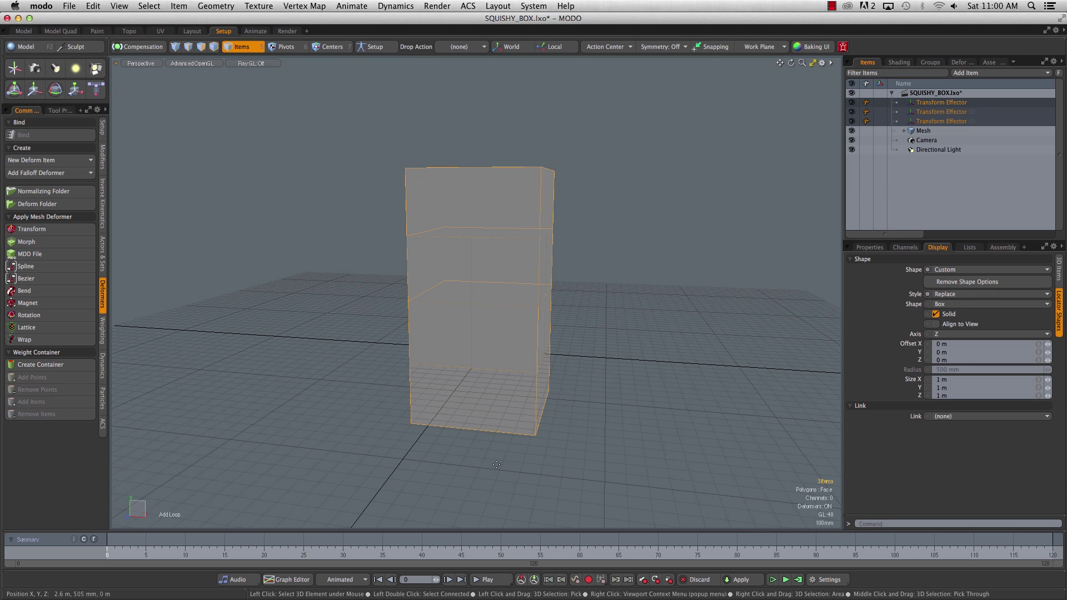
click(937, 314)
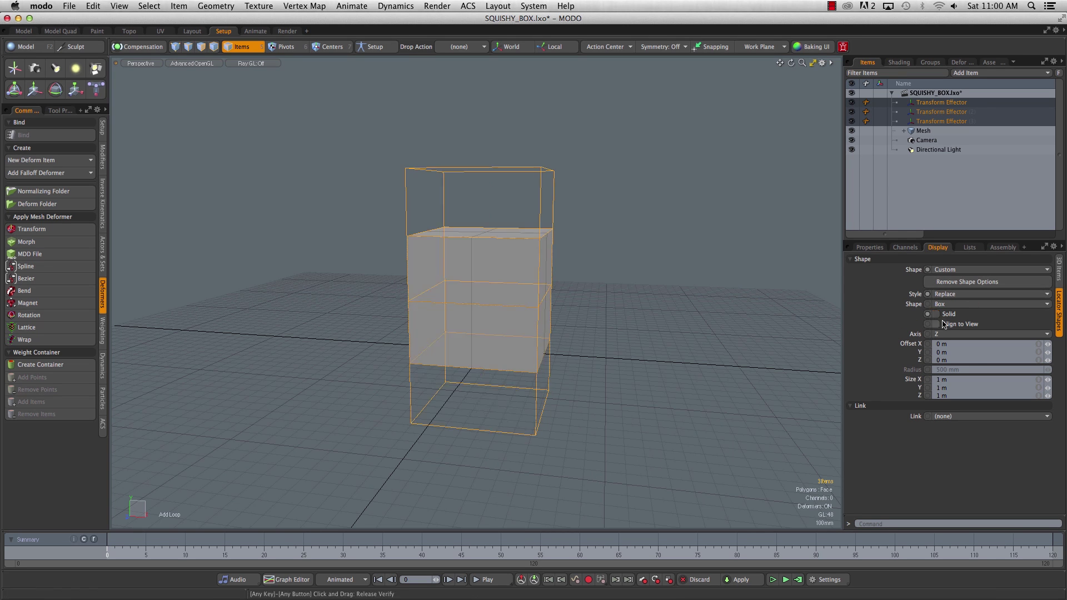
Step: Make the locators Y-axis circles with an 830 mm radius around the cube
click(959, 304)
click(967, 364)
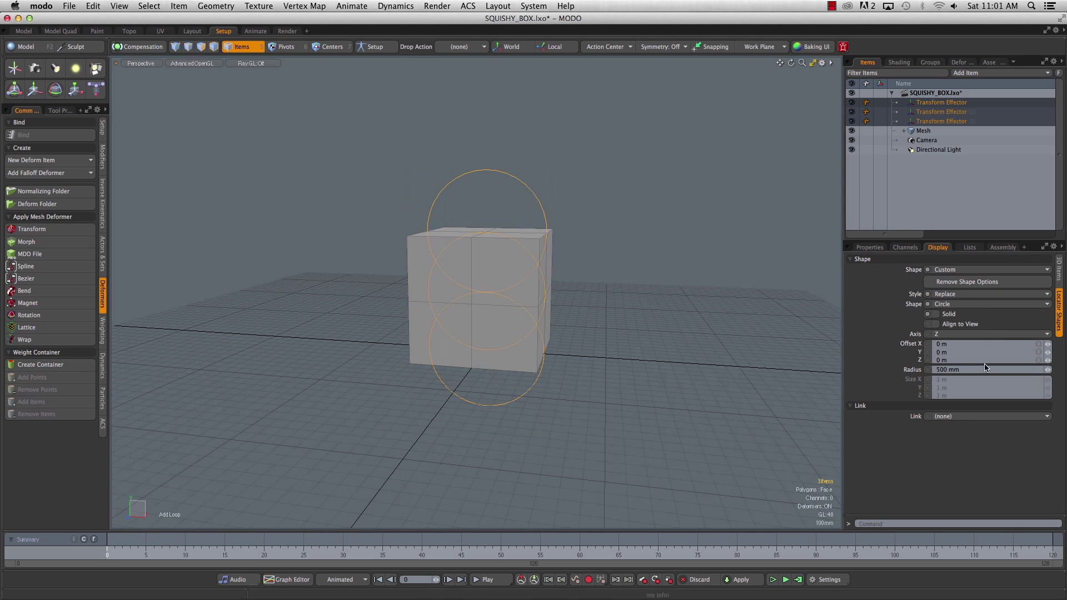
click(1016, 334)
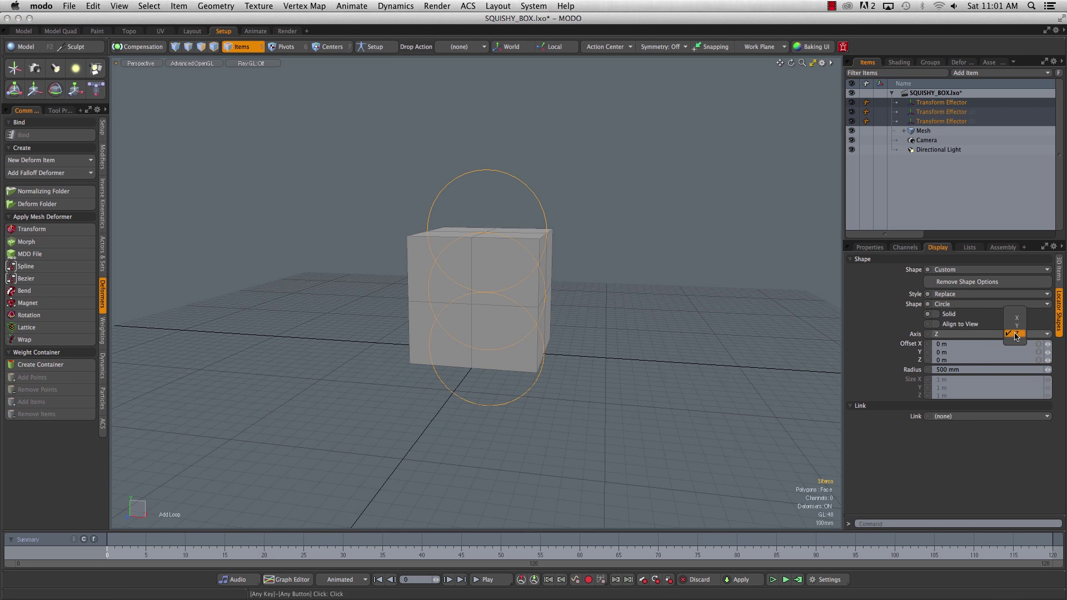
click(1018, 326)
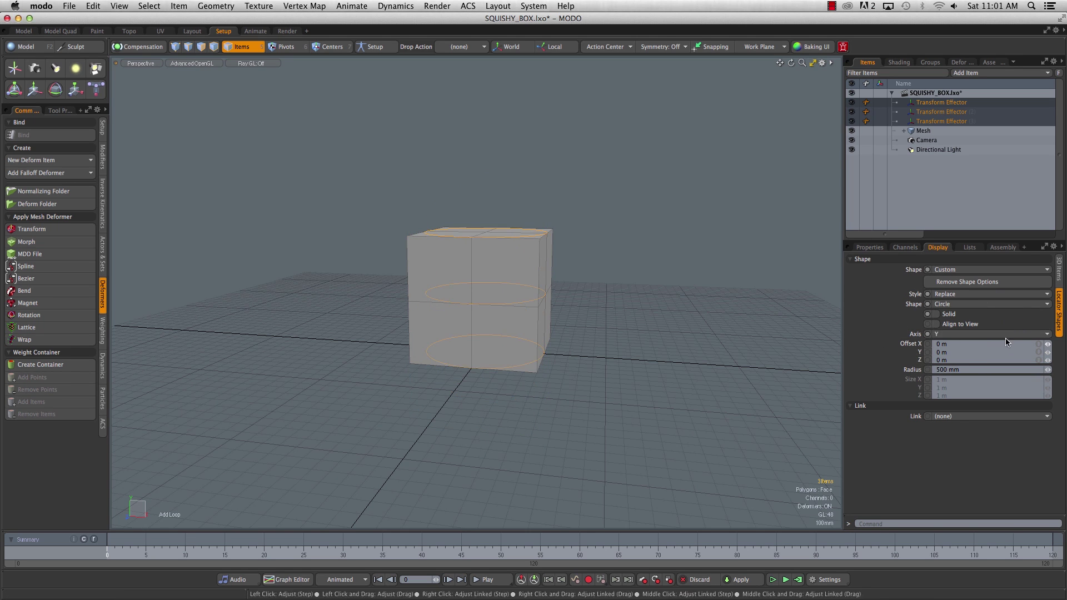
drag(1047, 370, 1063, 369)
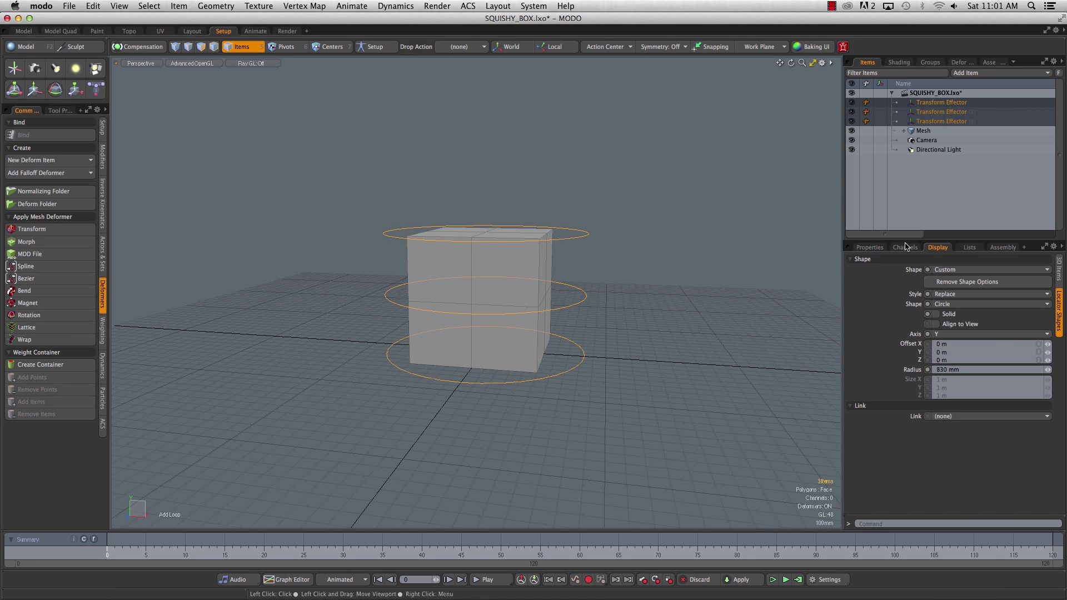
click(1058, 271)
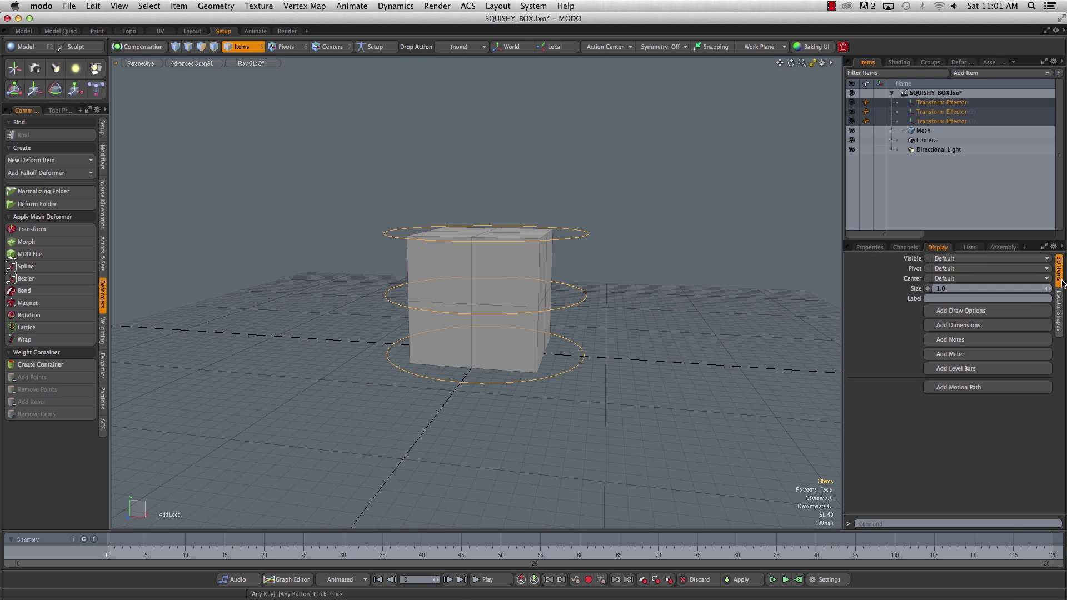
Step: Add draw options and give the rings a User orange wireframe colour (1.0, 0.55, 0.06)
click(951, 311)
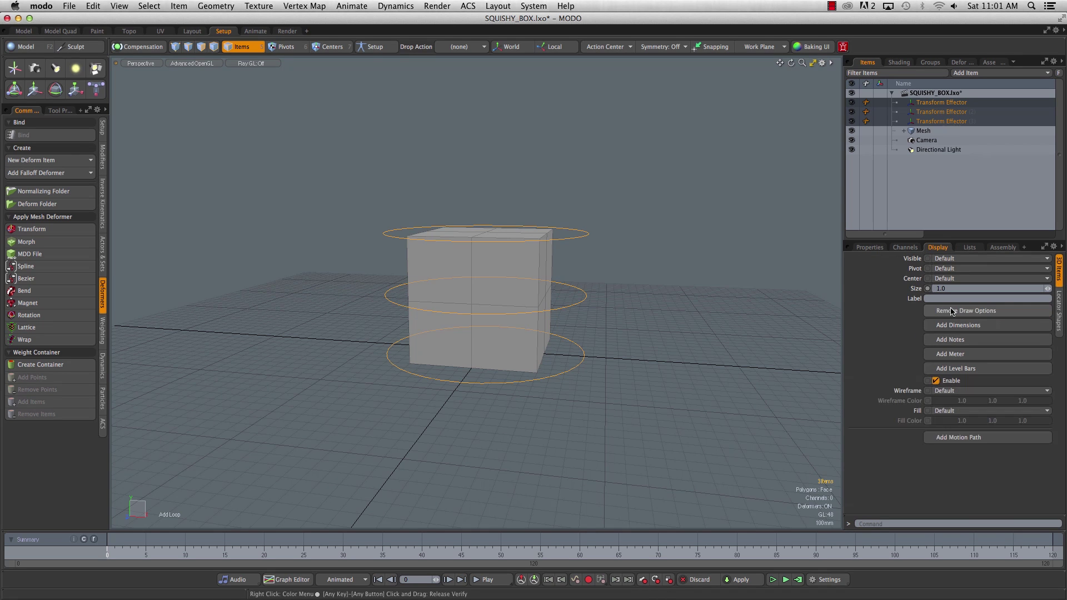
click(965, 391)
click(968, 410)
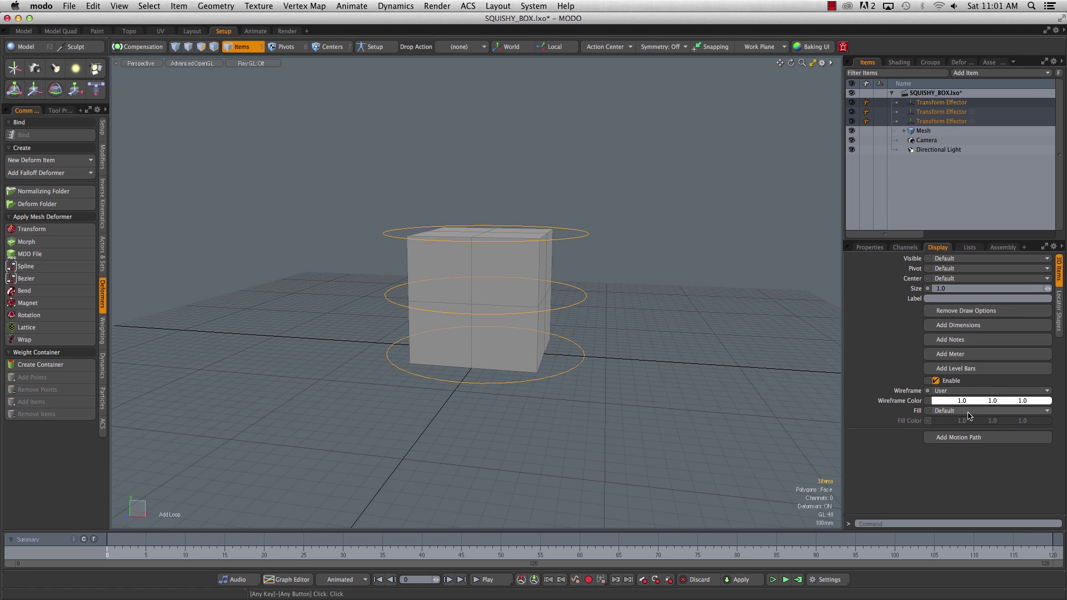
click(970, 401)
drag(701, 312, 720, 294)
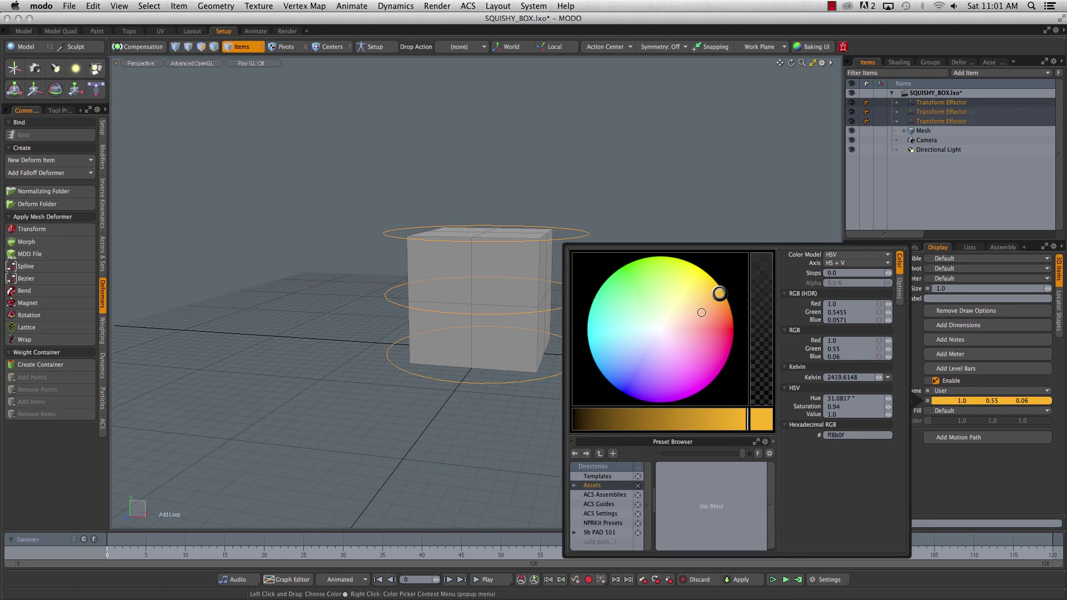
click(797, 216)
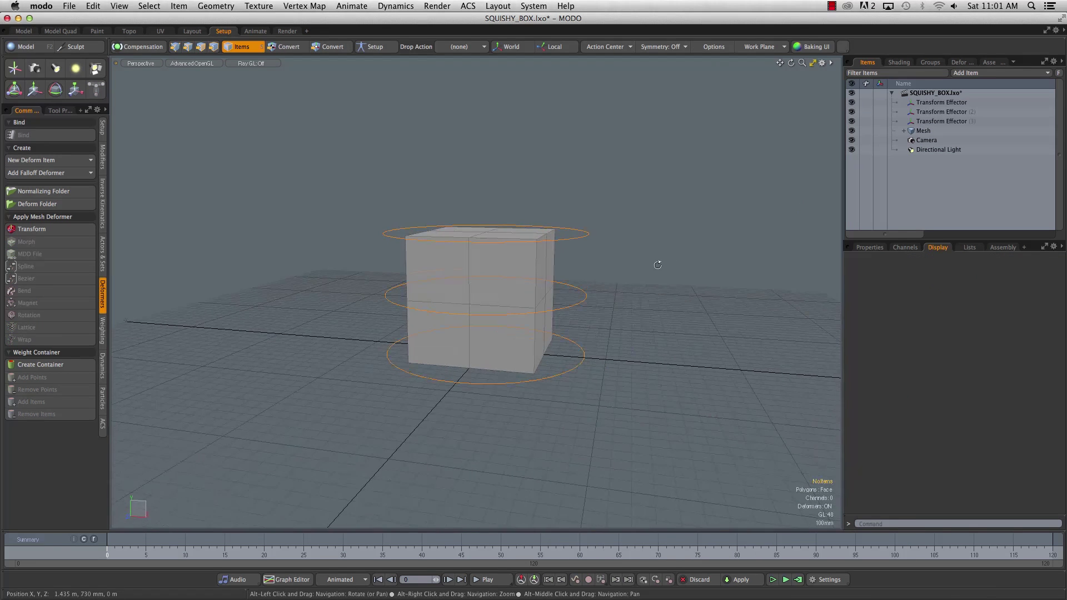
click(578, 308)
key(y)
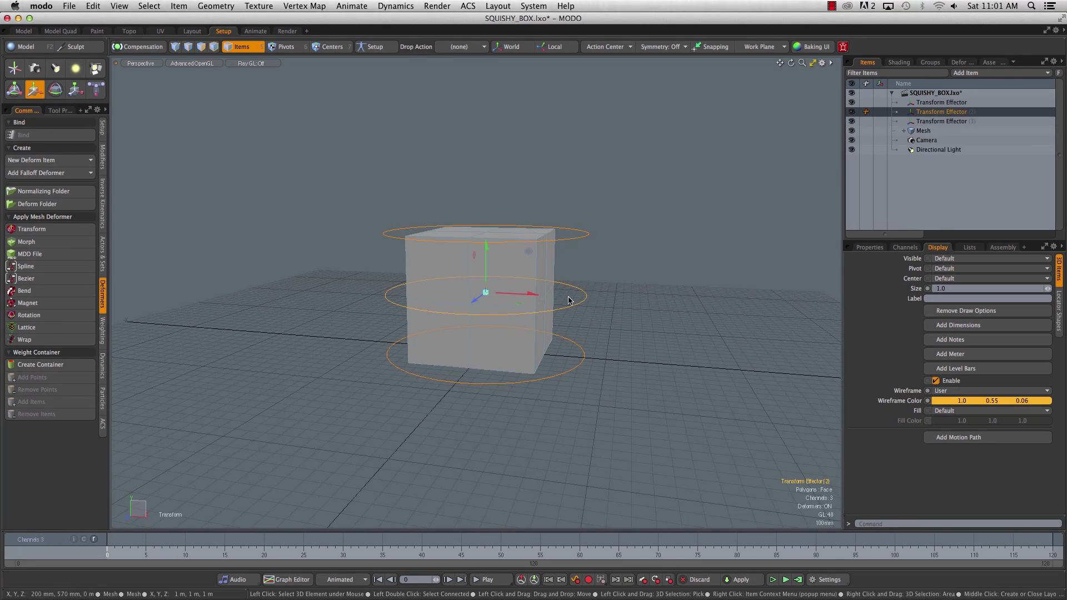
drag(486, 294, 425, 314)
key(super+z)
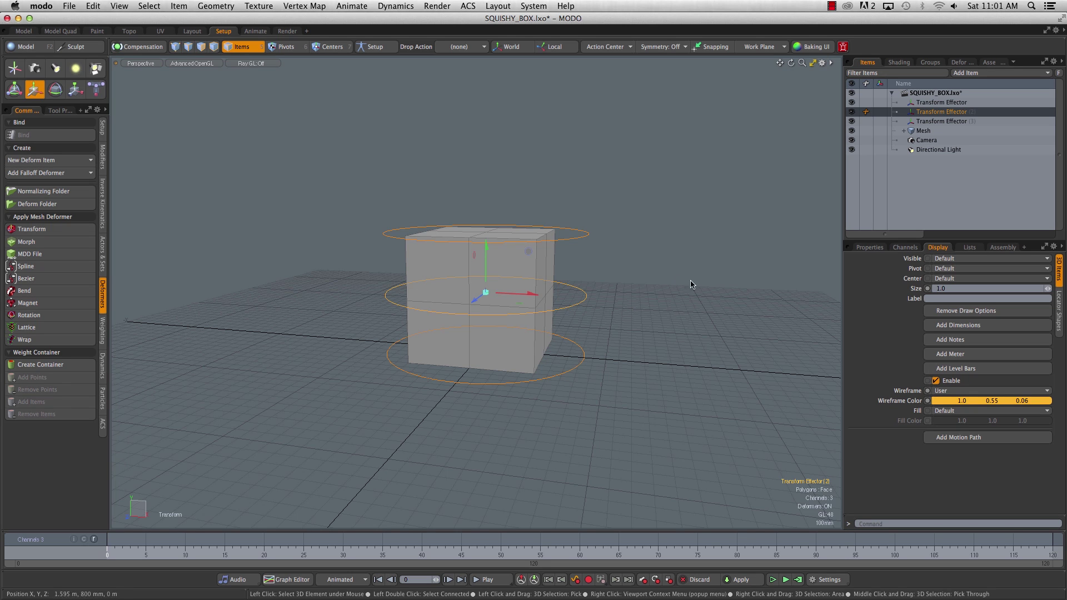
key(Up)
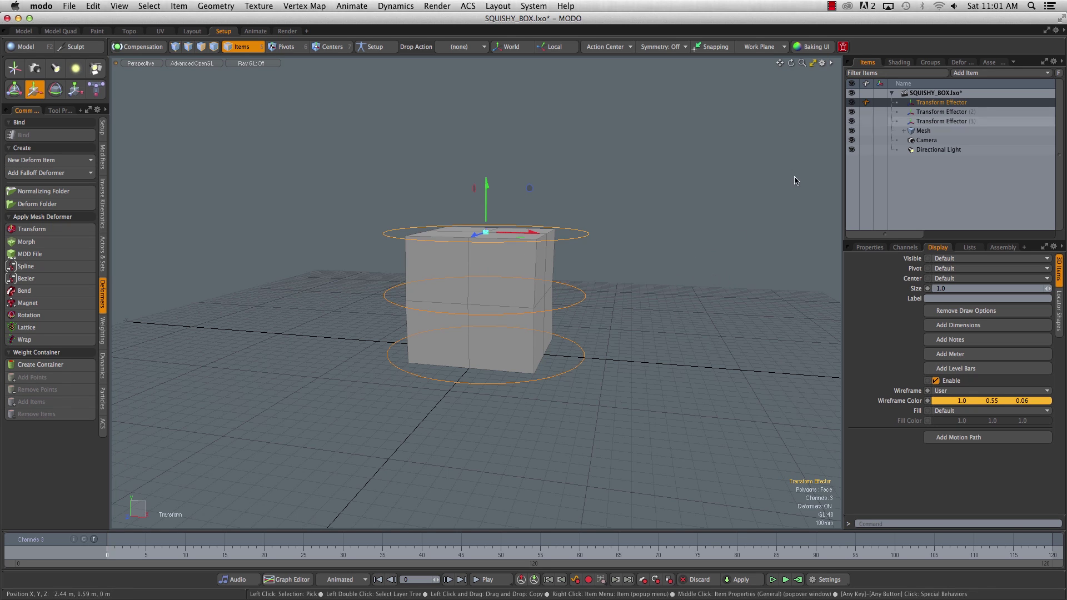
Step: Rename the top Transform Effector to CTL_Top
double_click(967, 103)
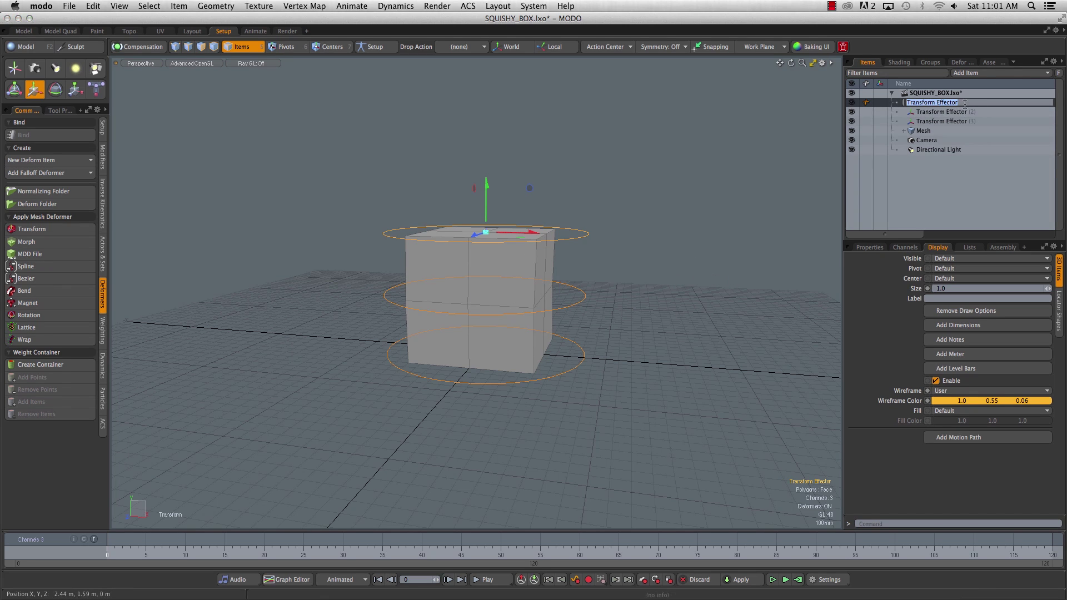
key(BackSpace)
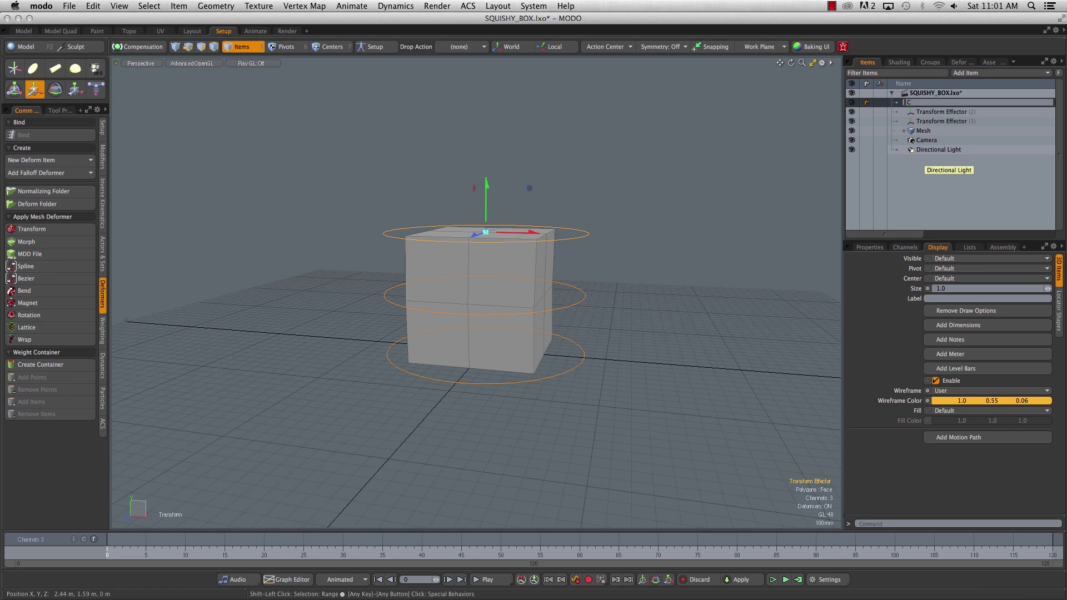
text(TL_Top)
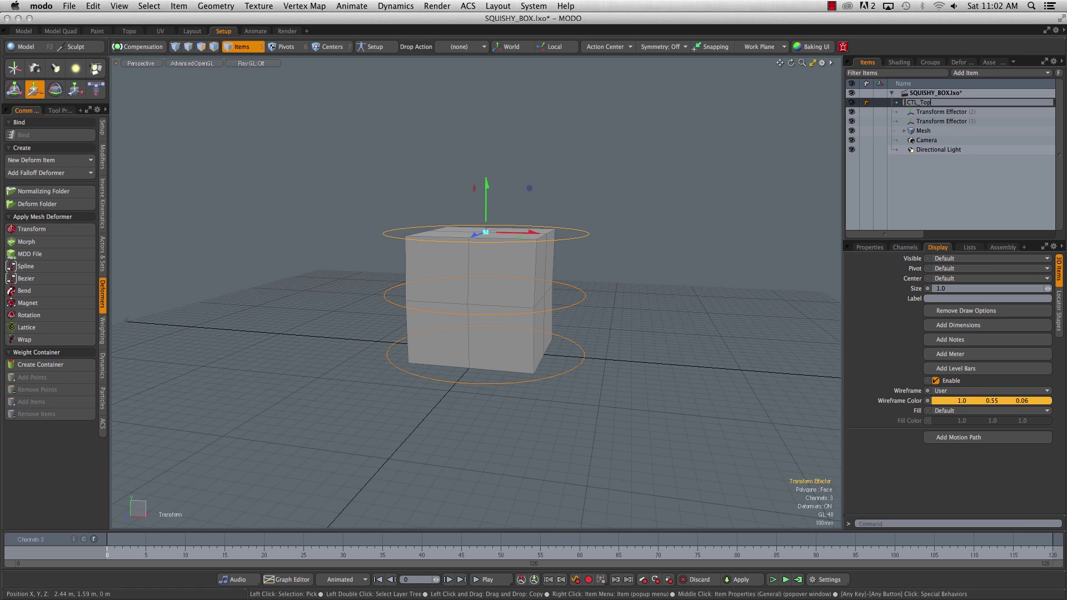
key(Return)
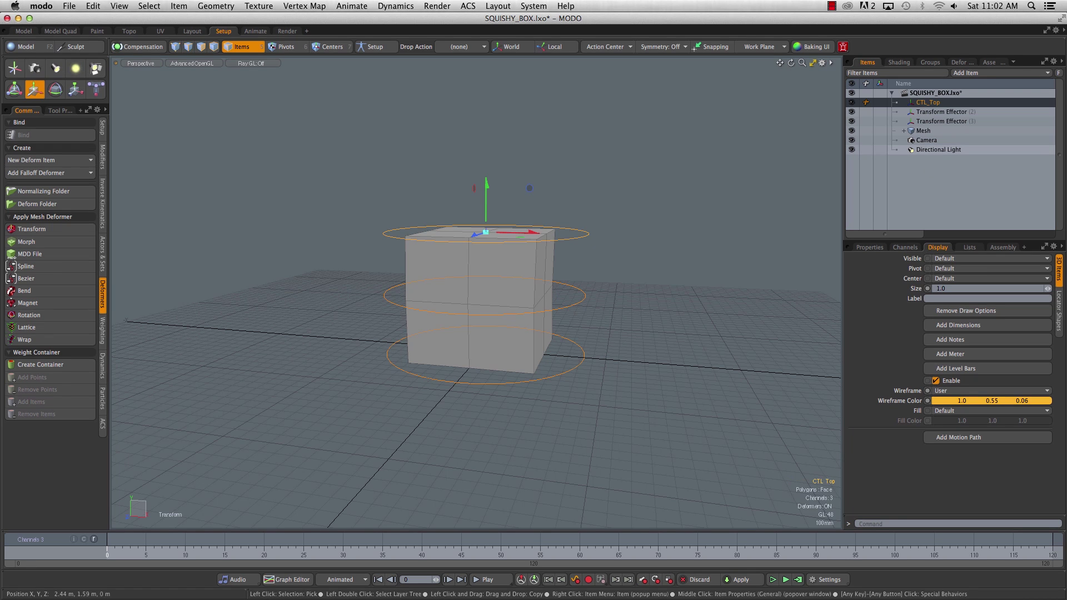
Step: Rename the second and third Transform Effectors to CTL_Mid and CTL_Bottom
click(944, 112)
right_click(957, 113)
click(956, 112)
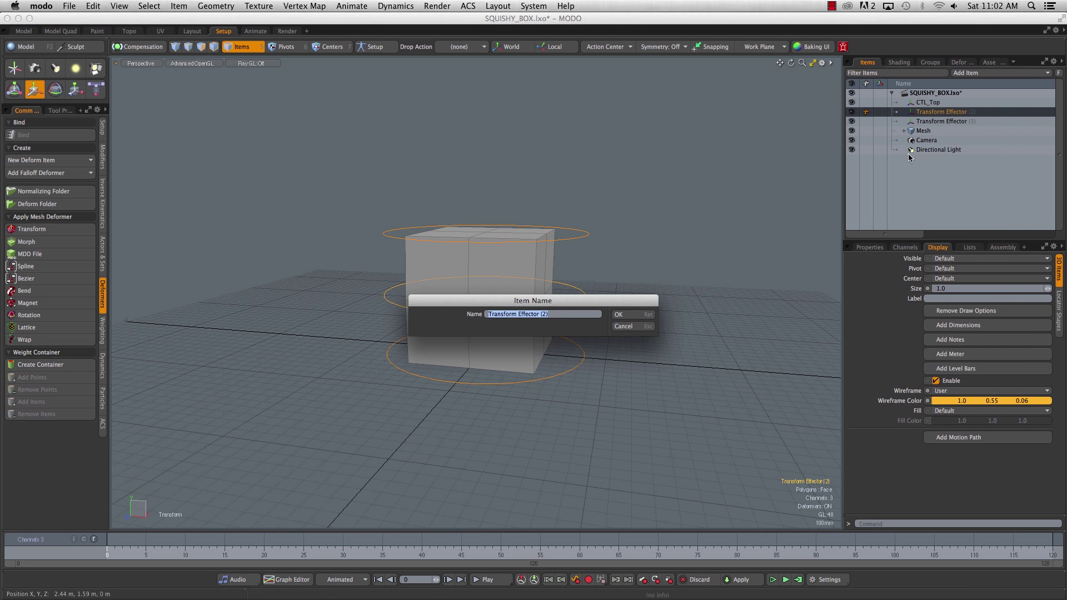
text(CTL_Mid)
key(Return)
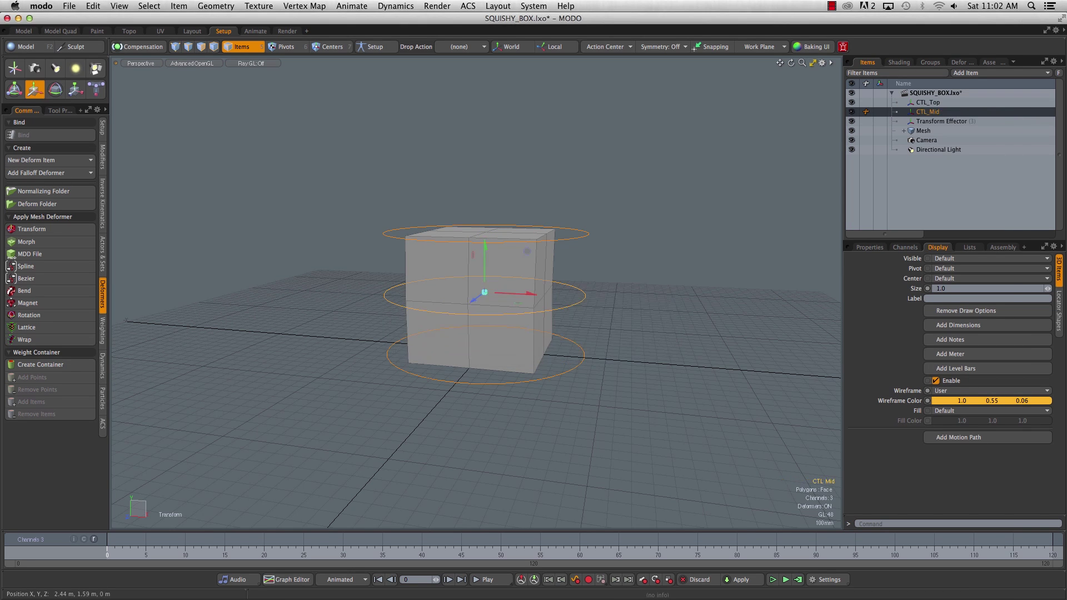
click(944, 121)
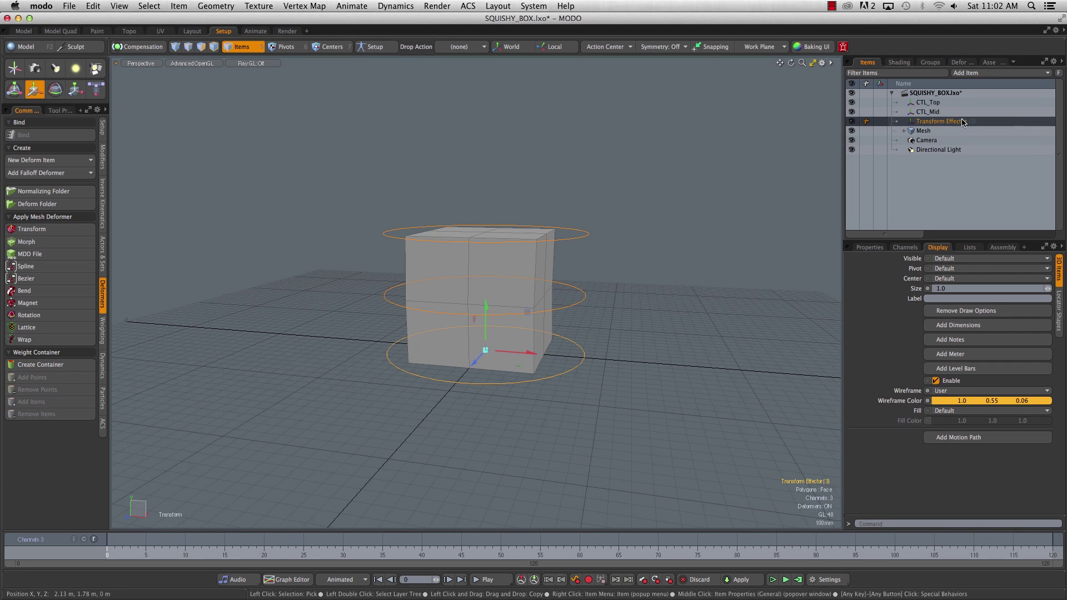
right_click(958, 123)
click(954, 123)
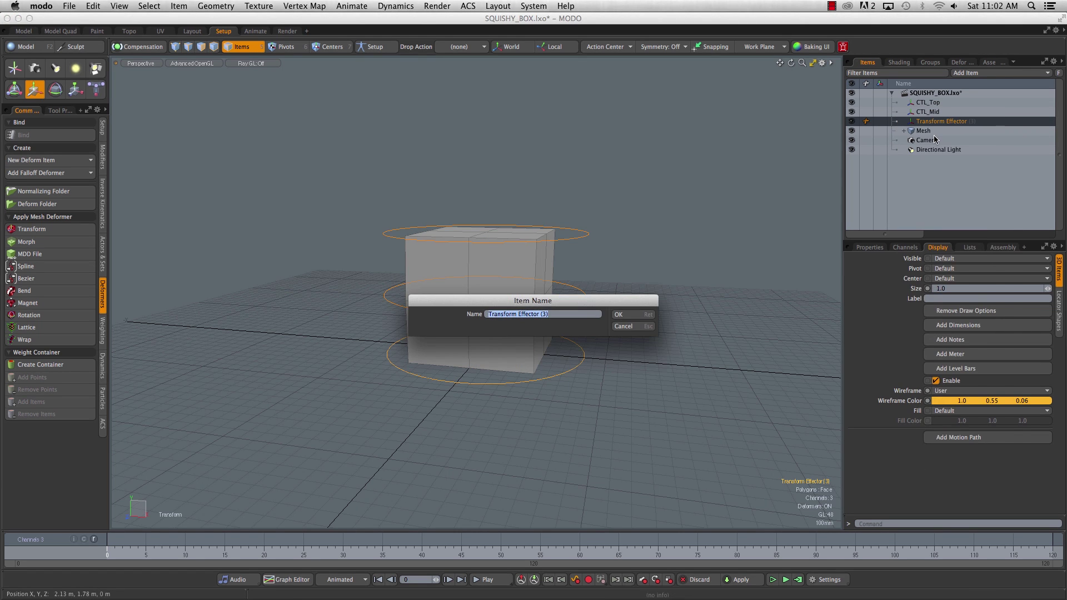
text(CTL_Bottom)
key(Return)
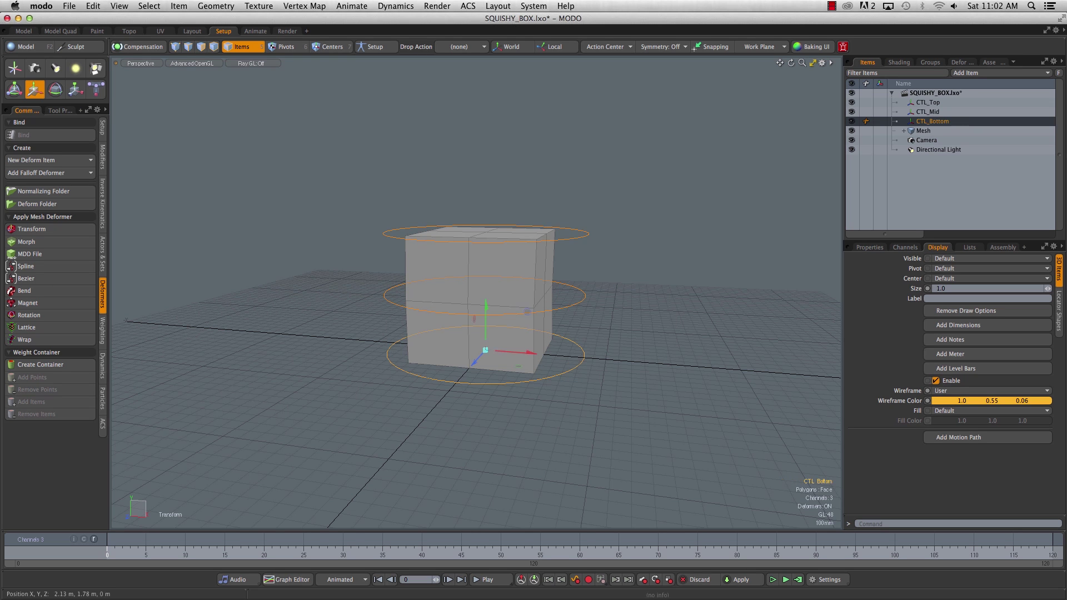
Step: Select CTL_Top, CTL_Mid and CTL_Bottom and check their current position values
click(681, 196)
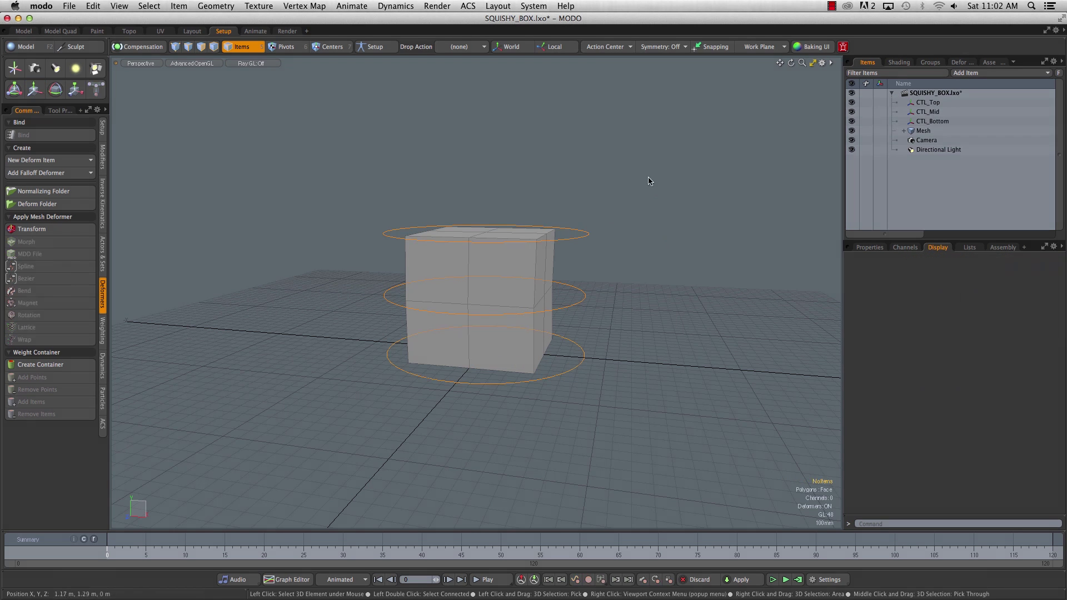
click(578, 296)
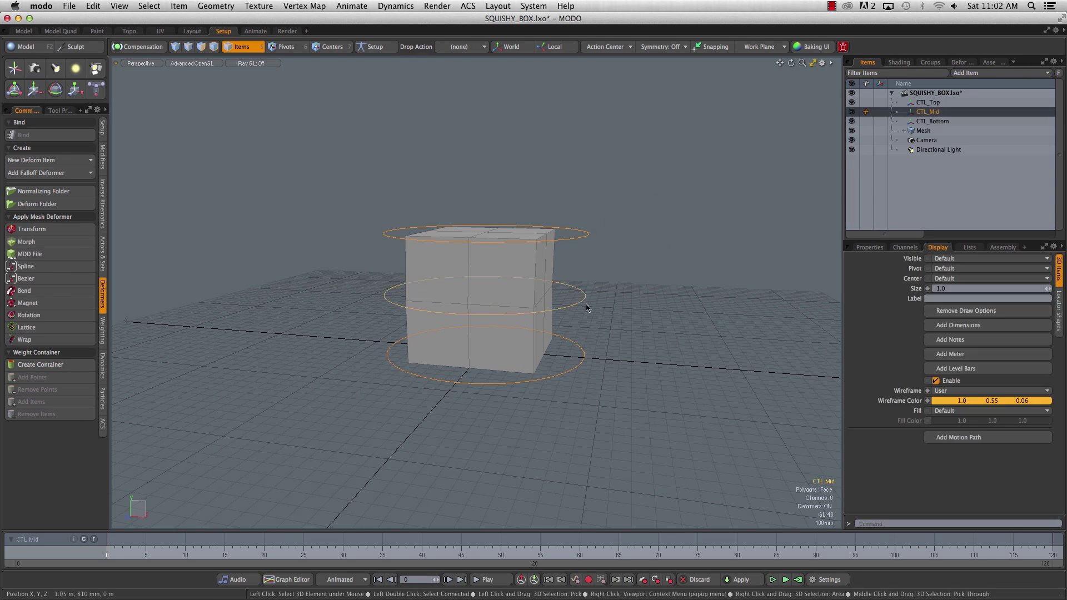
shift+click(582, 238)
shift+click(572, 372)
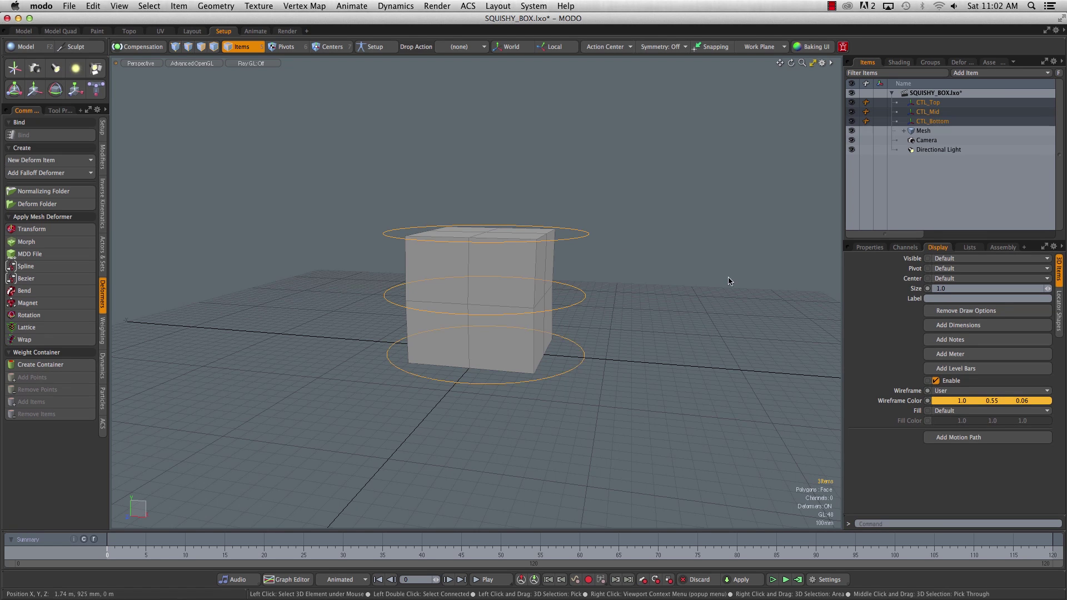
click(870, 247)
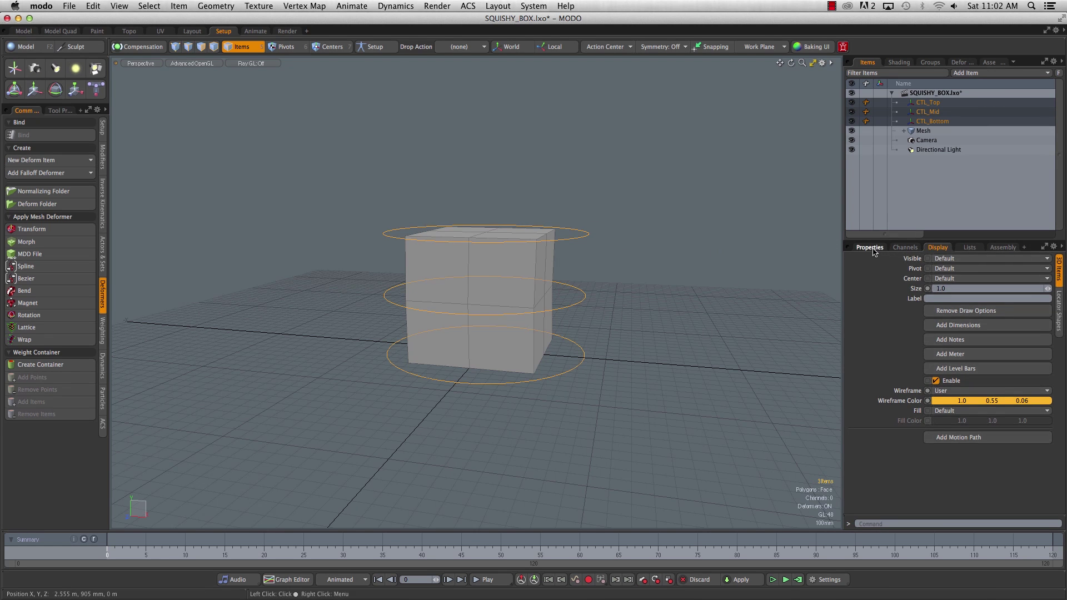
click(602, 234)
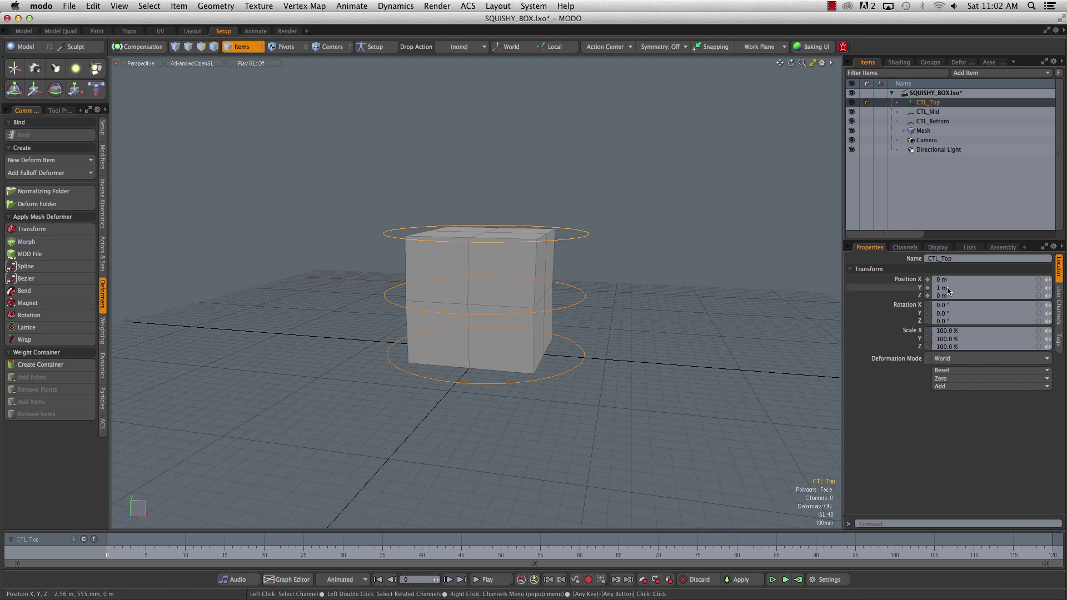
click(584, 299)
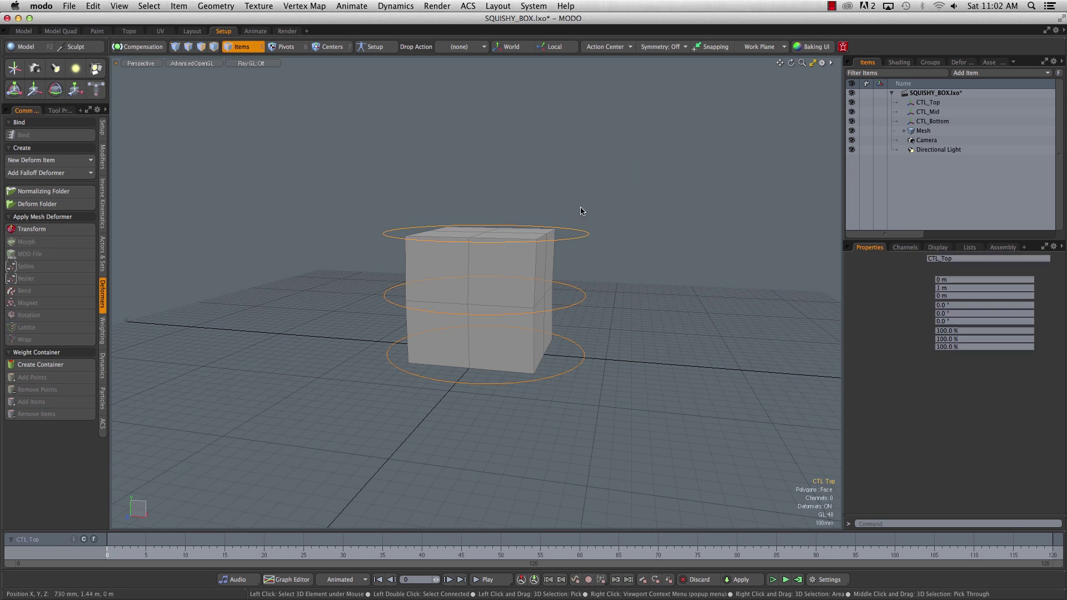
Step: Apply Zero > All to the three CTL controls and verify their positions read 0 m
drag(578, 210, 582, 389)
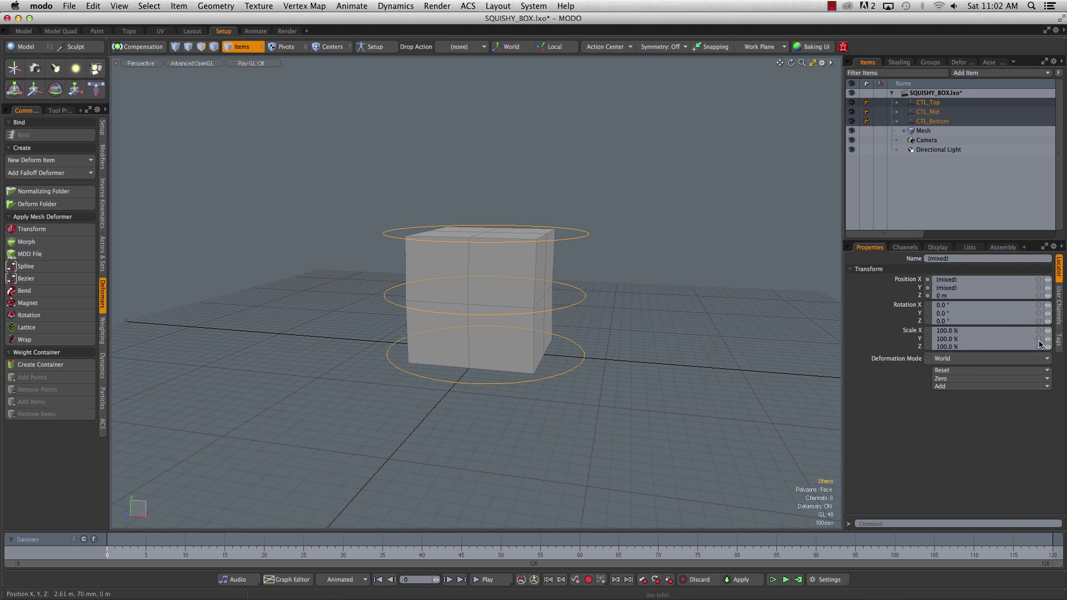
click(958, 381)
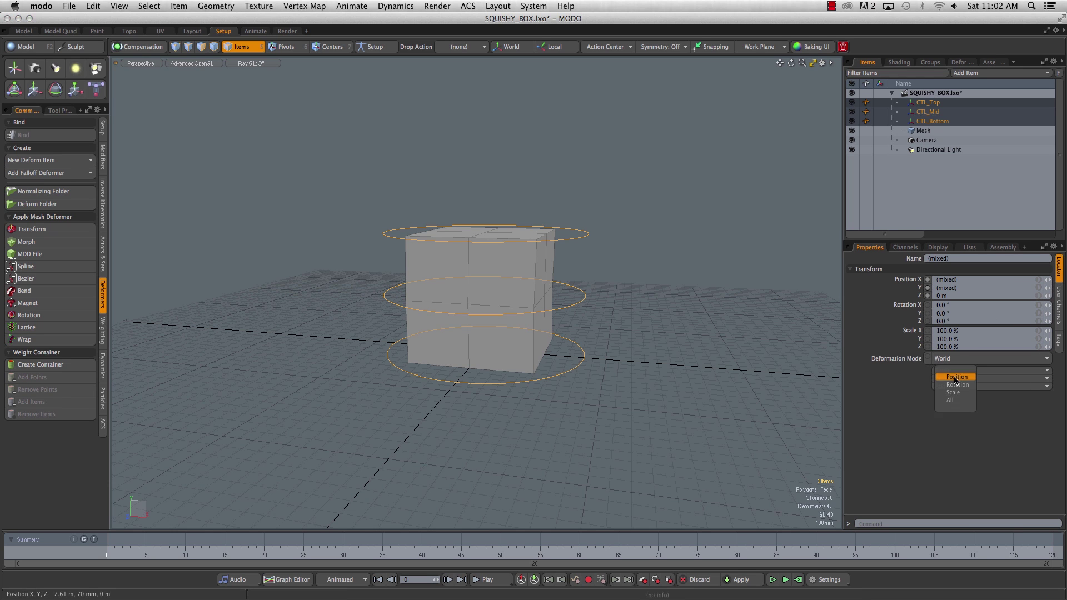
click(951, 400)
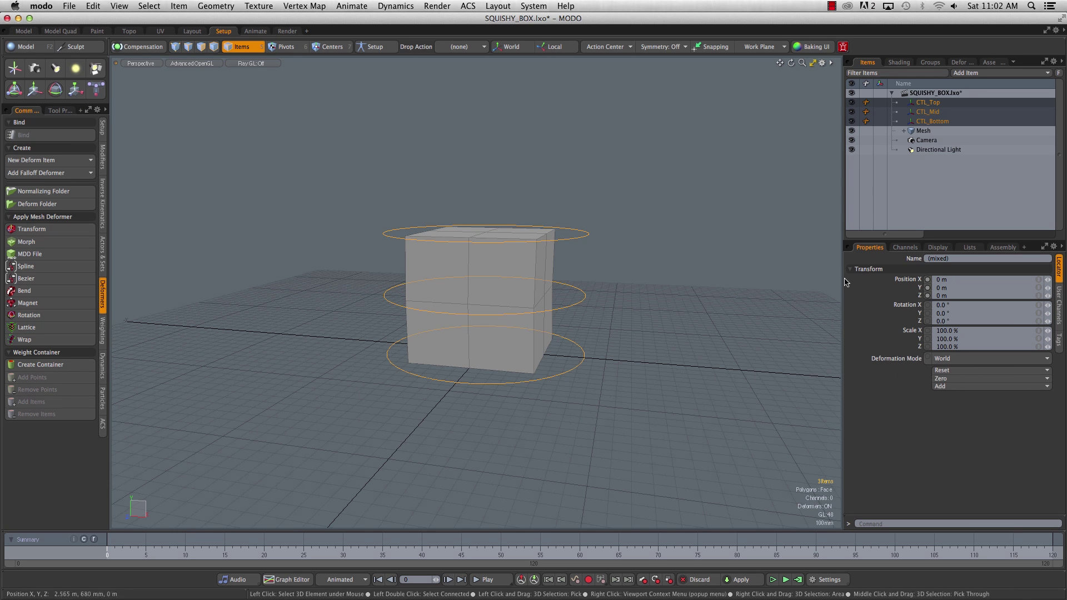
click(684, 287)
click(569, 310)
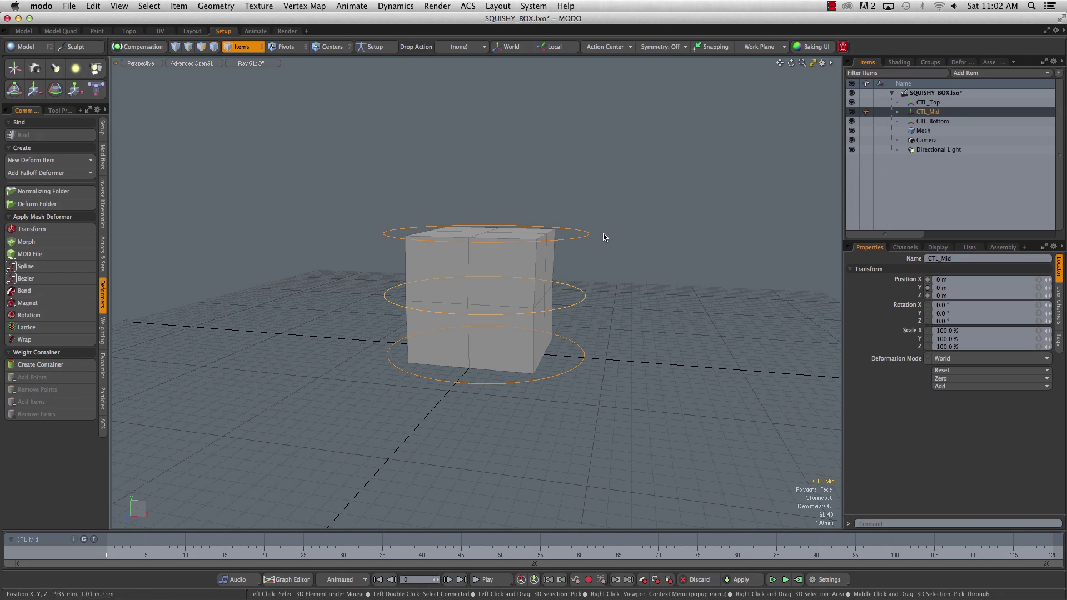
click(584, 235)
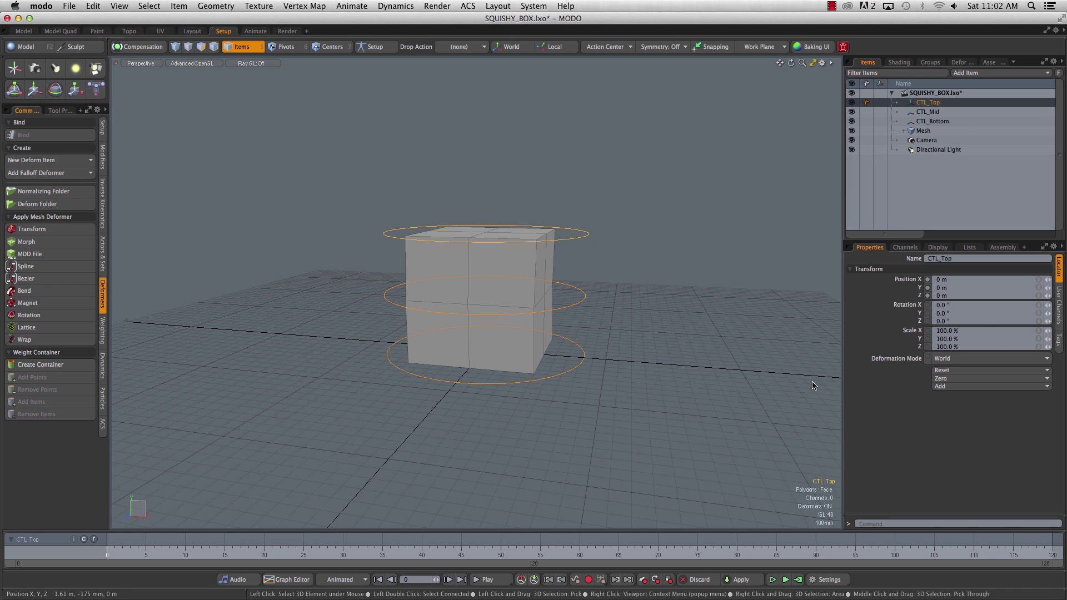
click(692, 389)
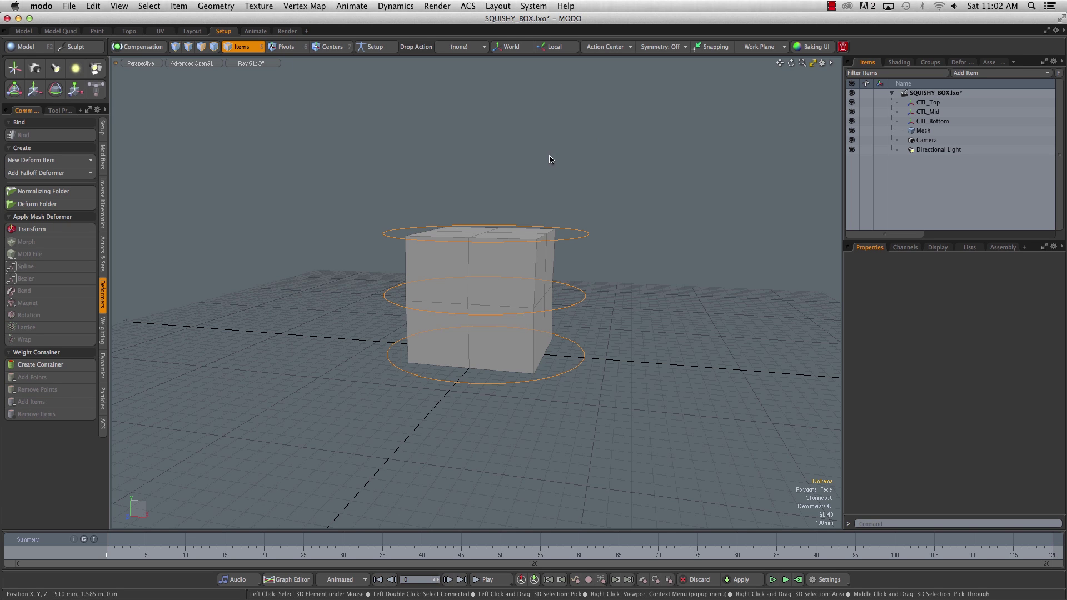
Step: Add a new locator, rename it CTL_MAIN, and bring up its display settings
click(14, 69)
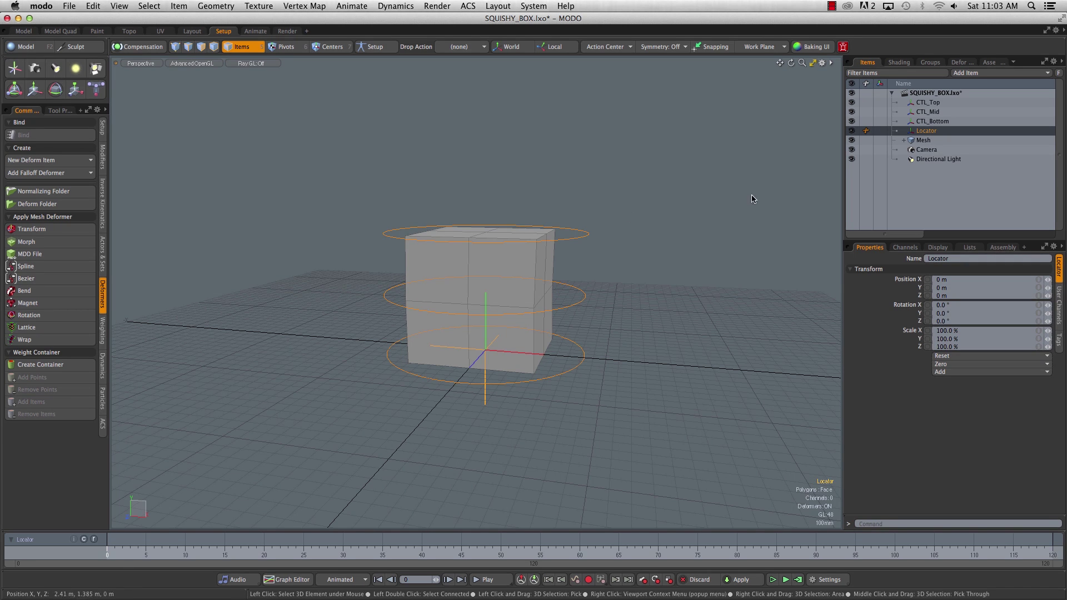
right_click(934, 132)
click(938, 131)
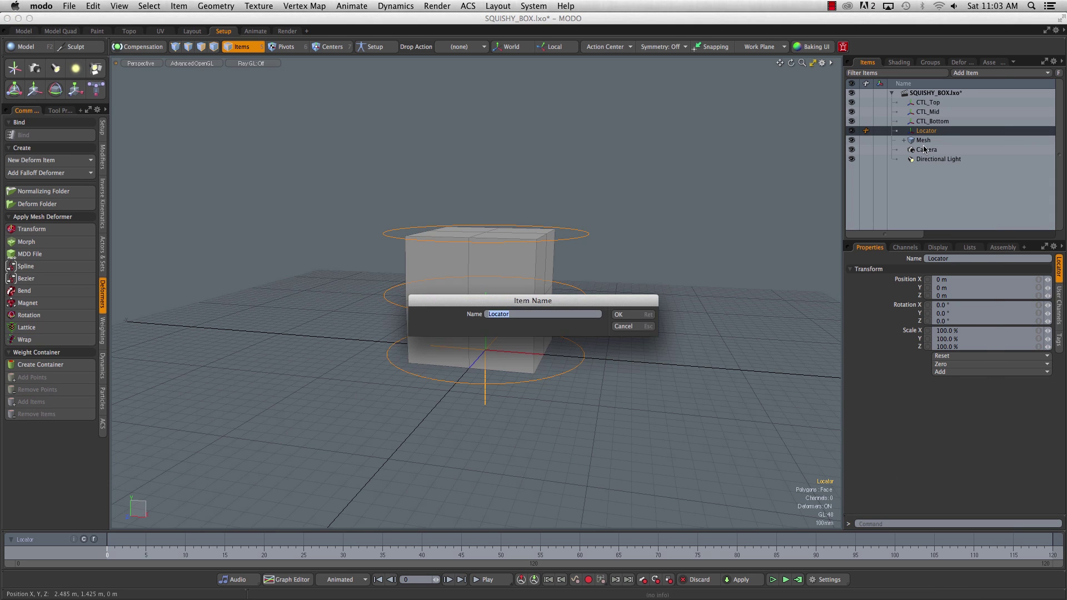
text(CTL_MAIN)
key(Return)
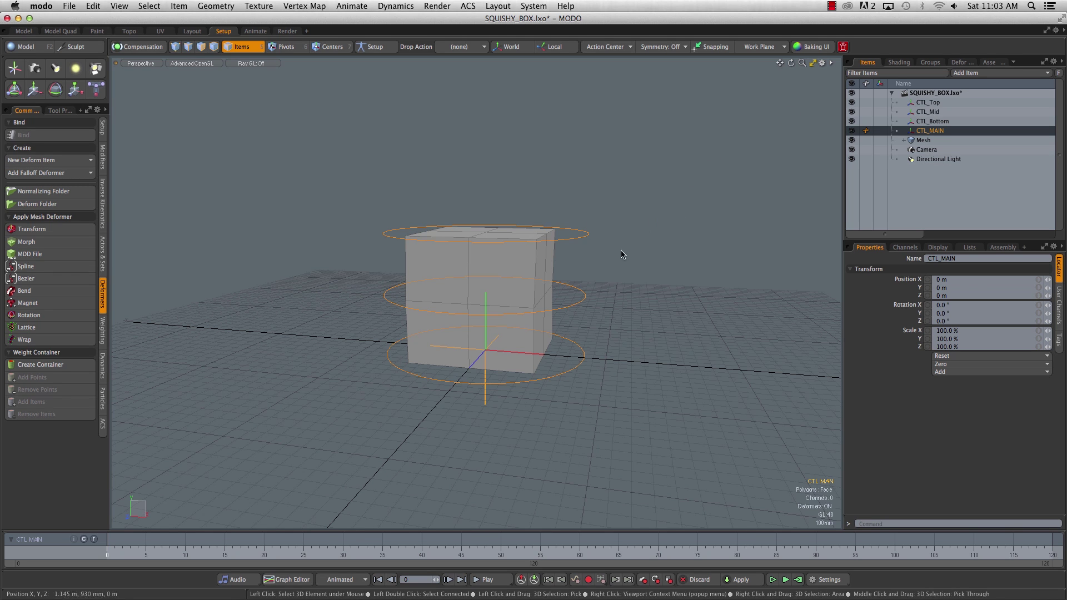
click(937, 247)
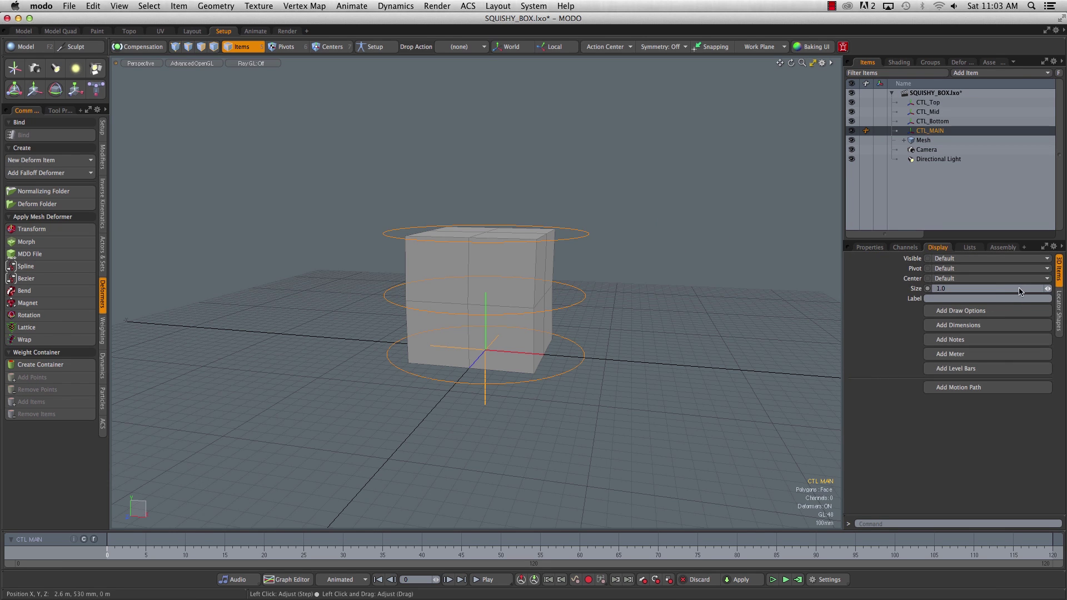
Step: Give CTL_MAIN a custom Circle locator shape in Replace style
click(1058, 314)
click(989, 269)
click(983, 284)
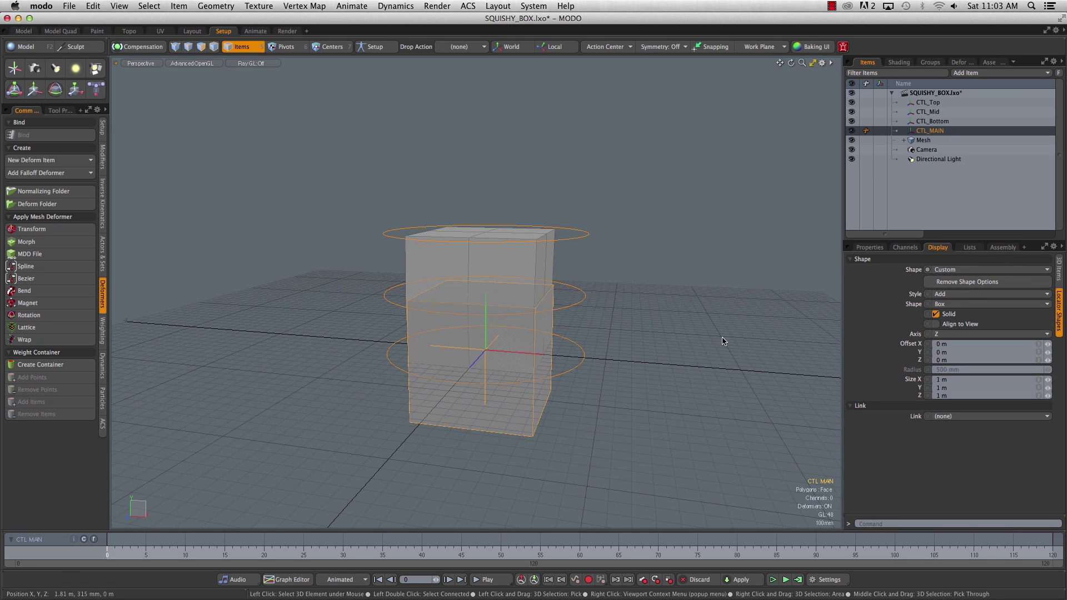
click(966, 294)
click(967, 303)
click(968, 304)
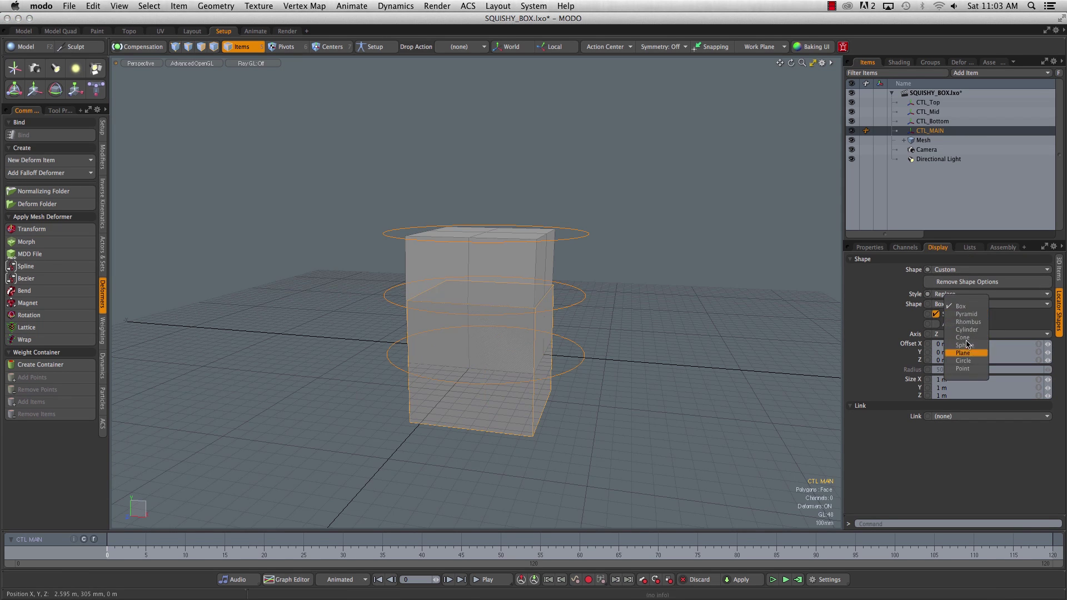
click(970, 365)
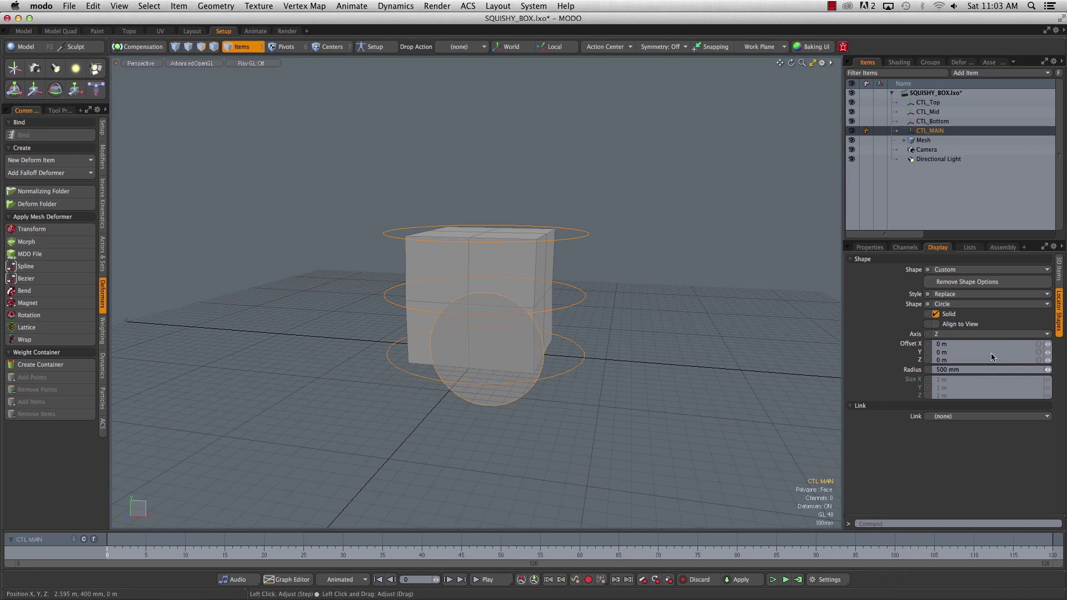
Step: Shrink the circle radius to 66.3 mm and orient it on the X axis
drag(1046, 371, 1012, 371)
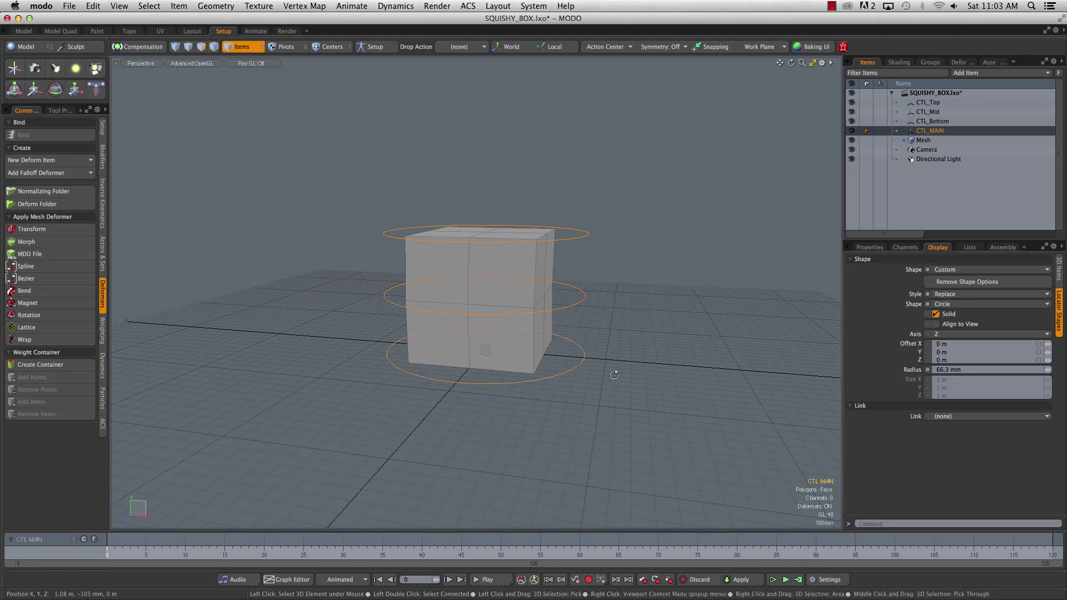
alt+drag(611, 375, 473, 376)
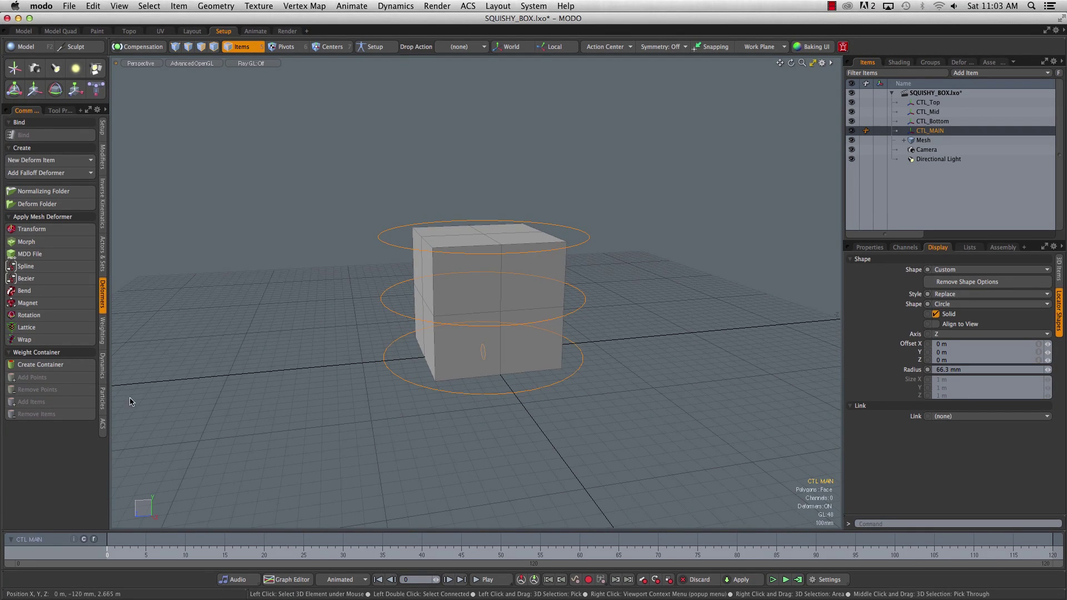
scroll(289, 369, down, 3)
scroll(284, 375, up, 2)
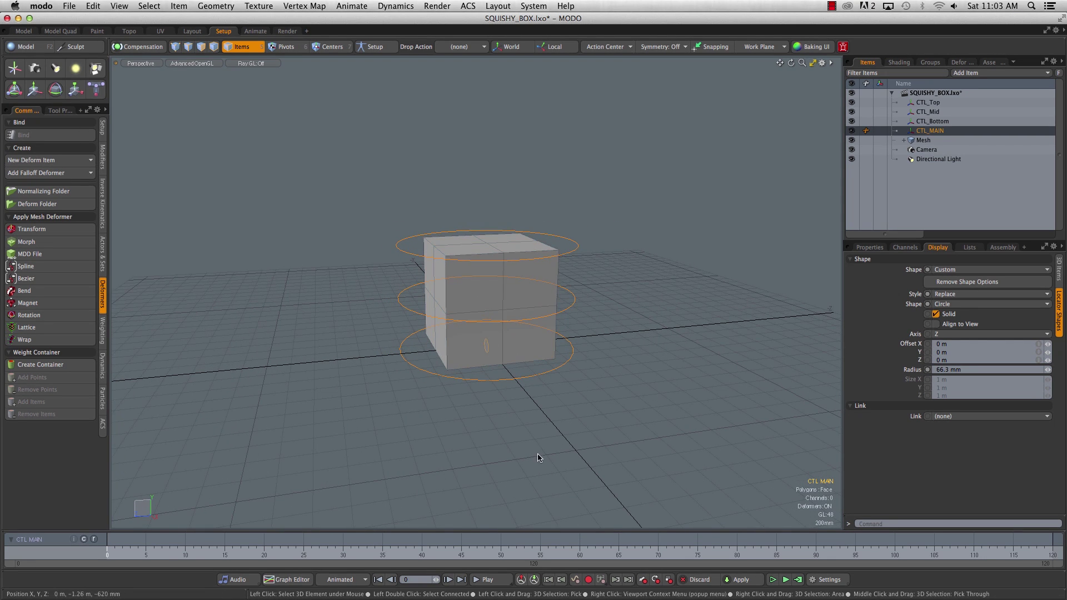
click(989, 334)
click(992, 317)
key(ctrl+space)
Step: In the Right view, lower the CTL_MAIN circle to a -162 mm Y offset
click(778, 337)
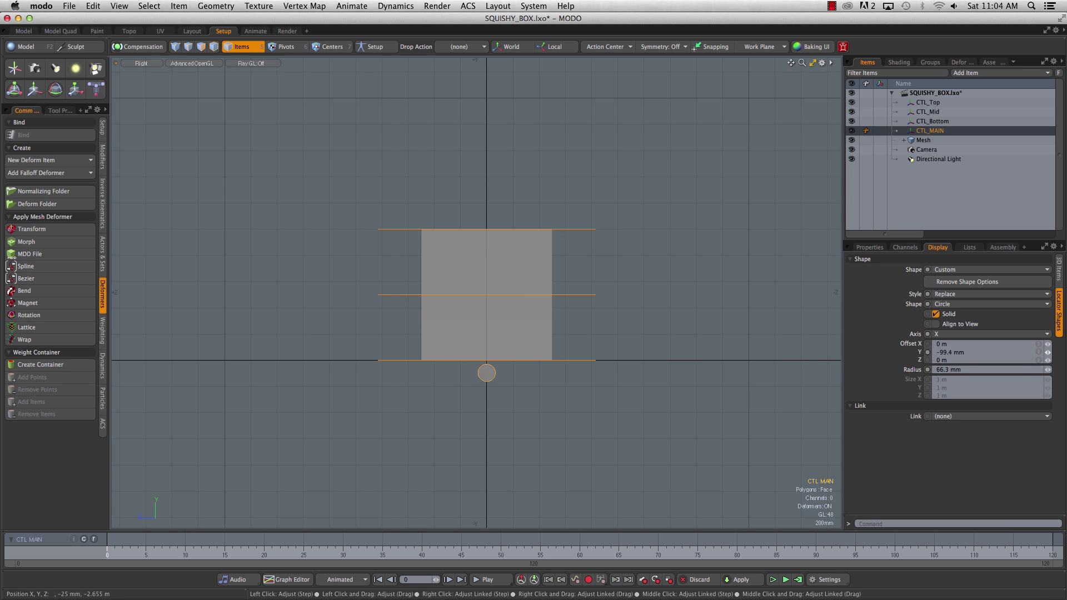
drag(1047, 352, 1048, 367)
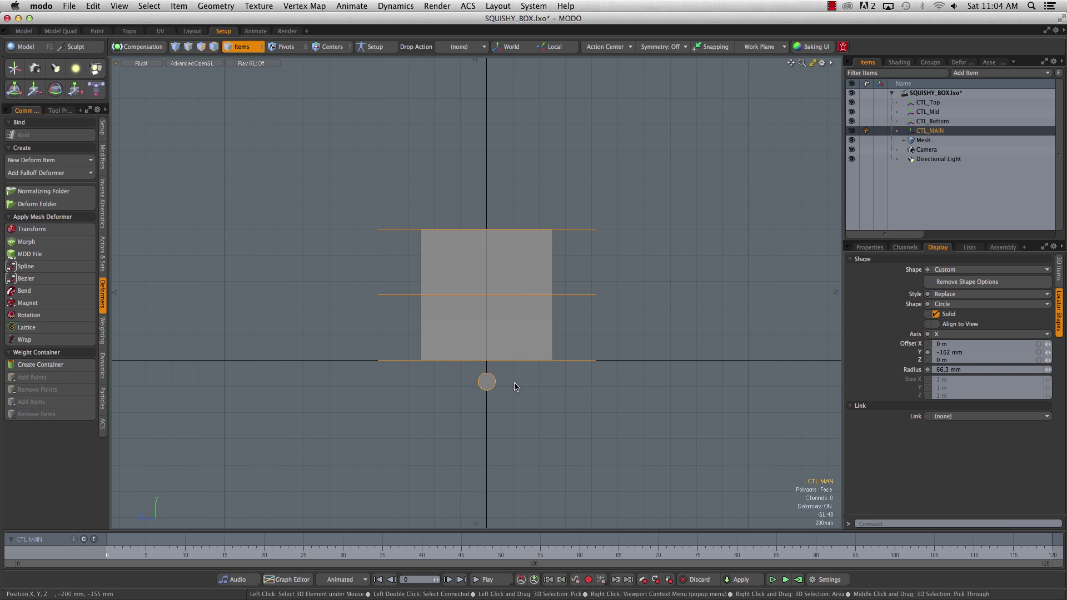
click(494, 395)
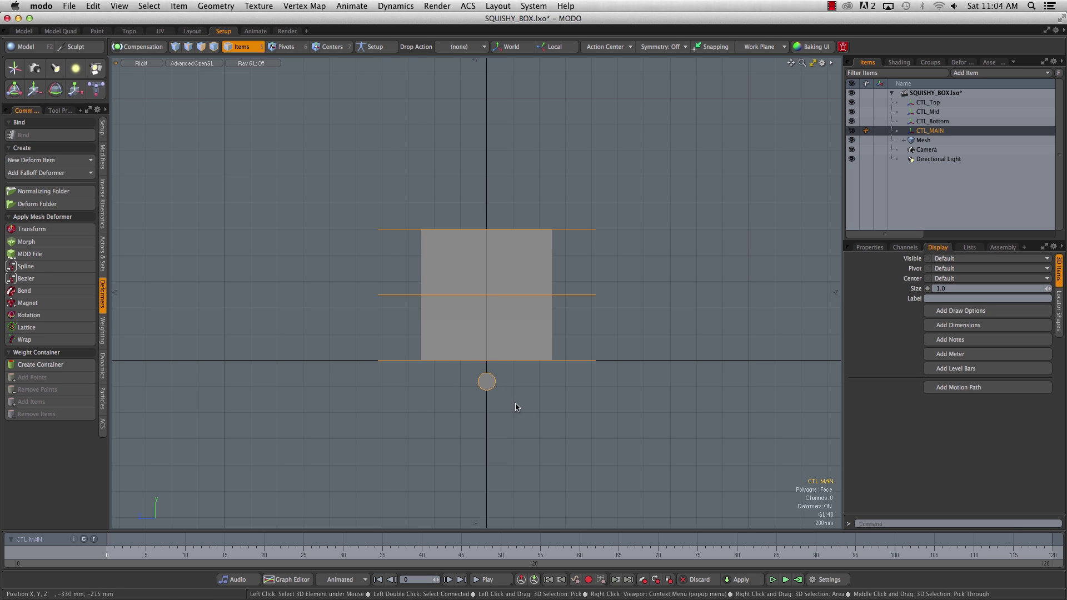
key(w)
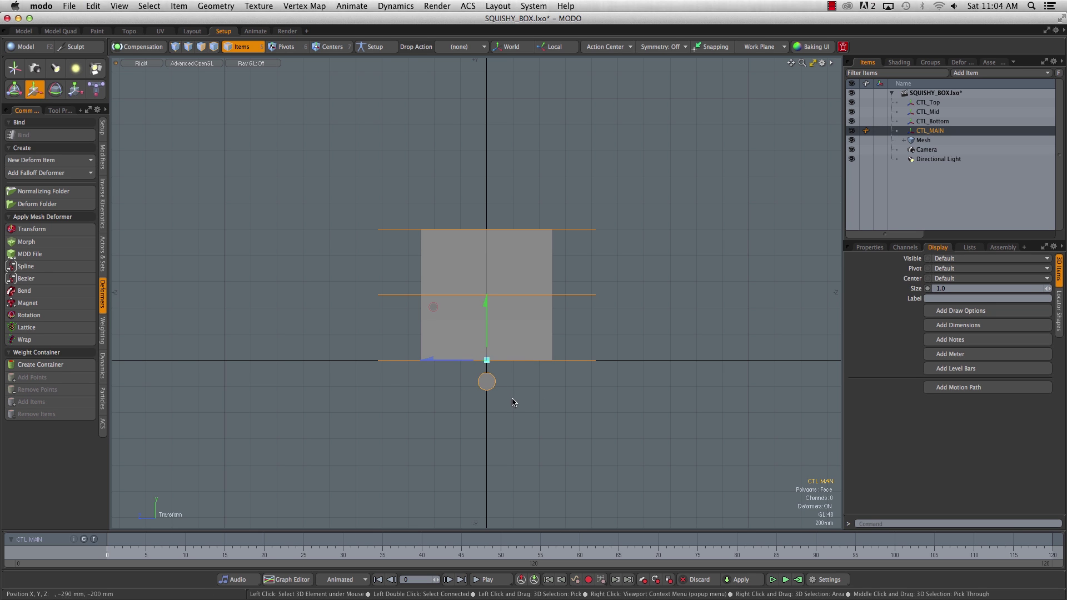
key(space)
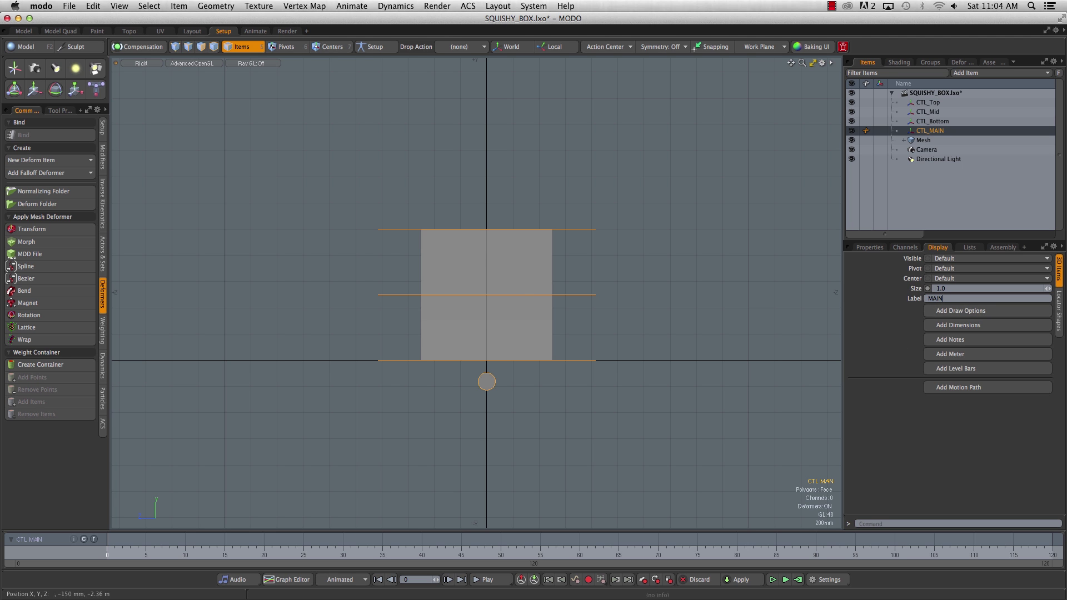
Step: Label CTL_MAIN 'MAIN' and centre the label at offsets X 0 m, Y -70 mm
key(Return)
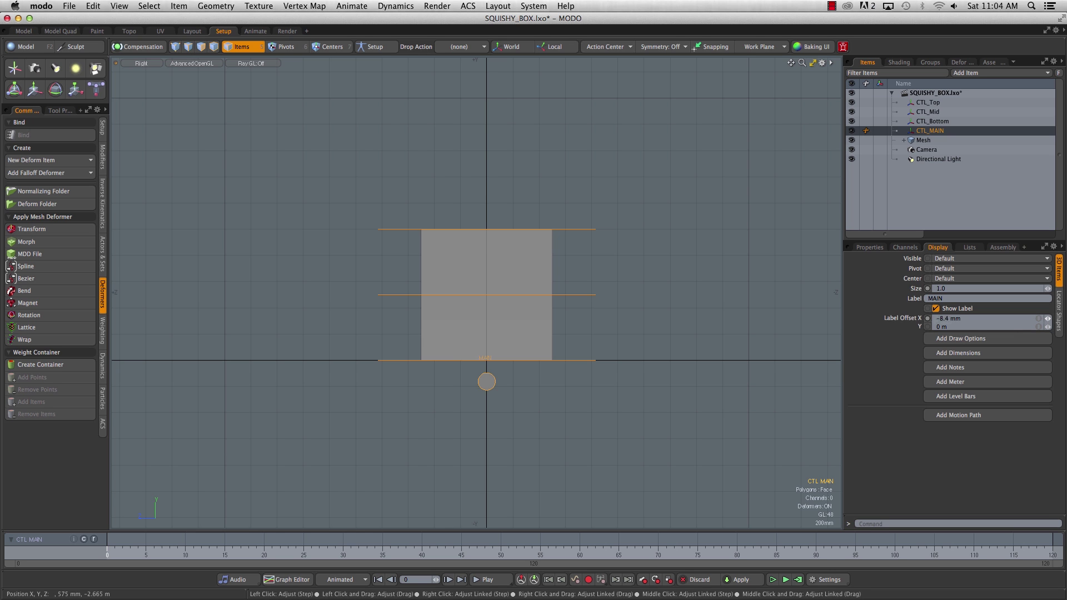
drag(953, 319, 945, 318)
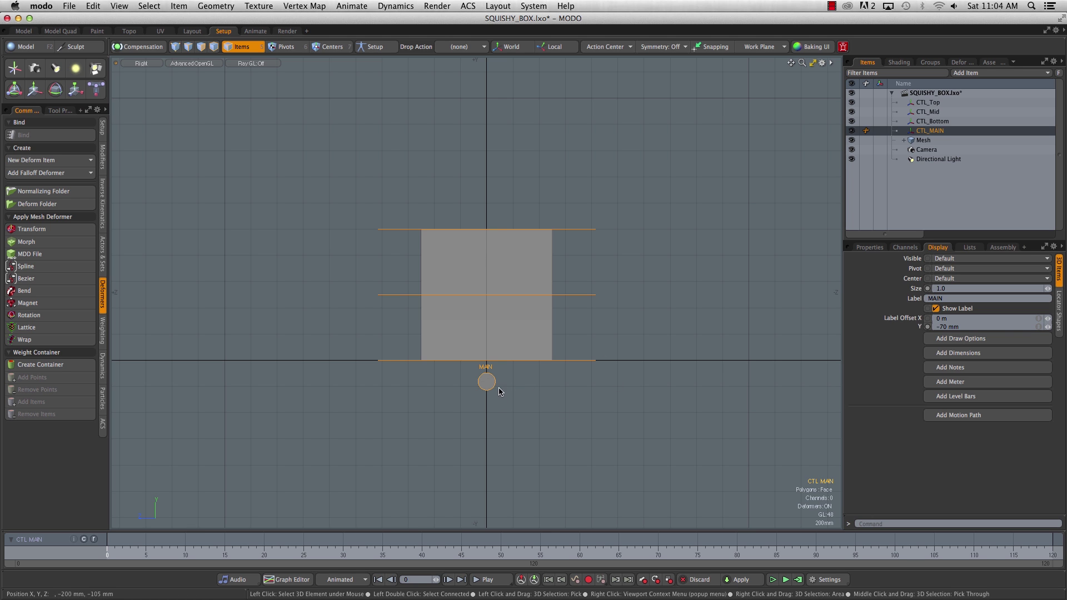
Step: Add draw options to CTL_MAIN with an orange User wireframe colour
click(988, 339)
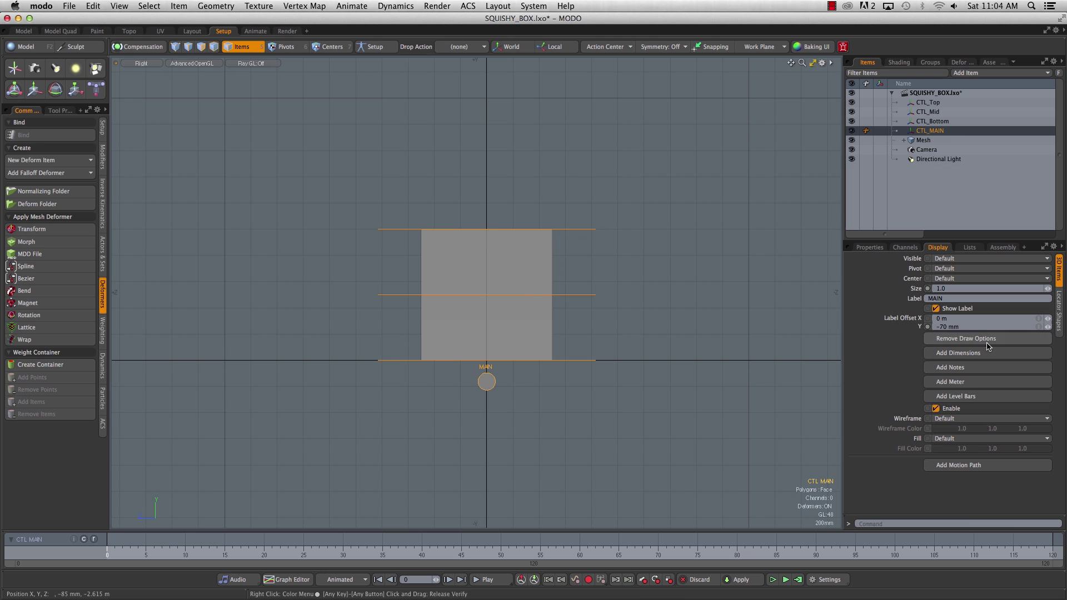
click(950, 422)
click(951, 431)
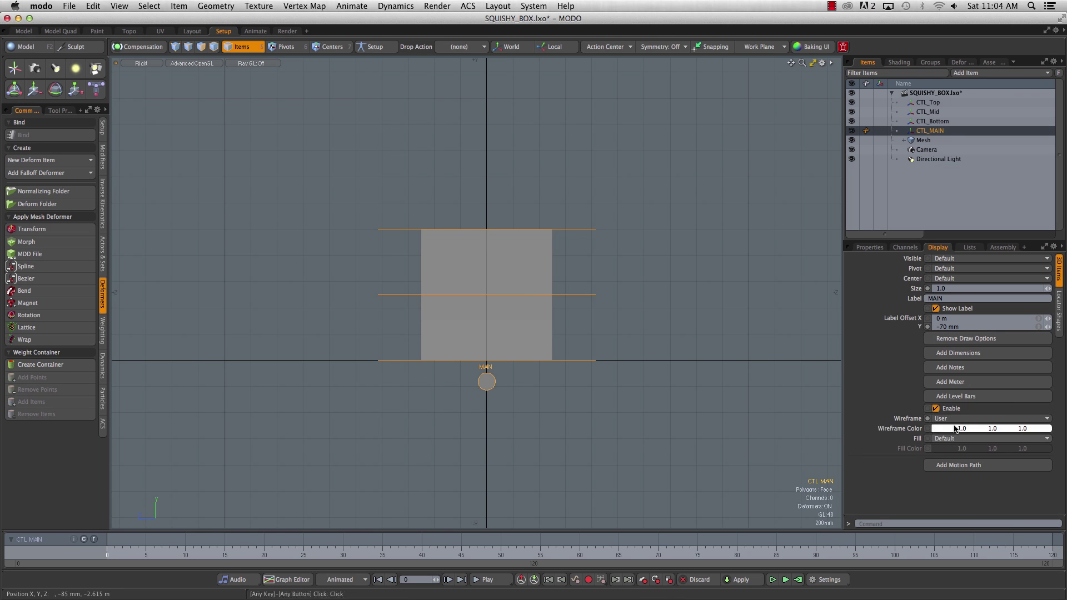
click(992, 429)
drag(706, 361, 731, 321)
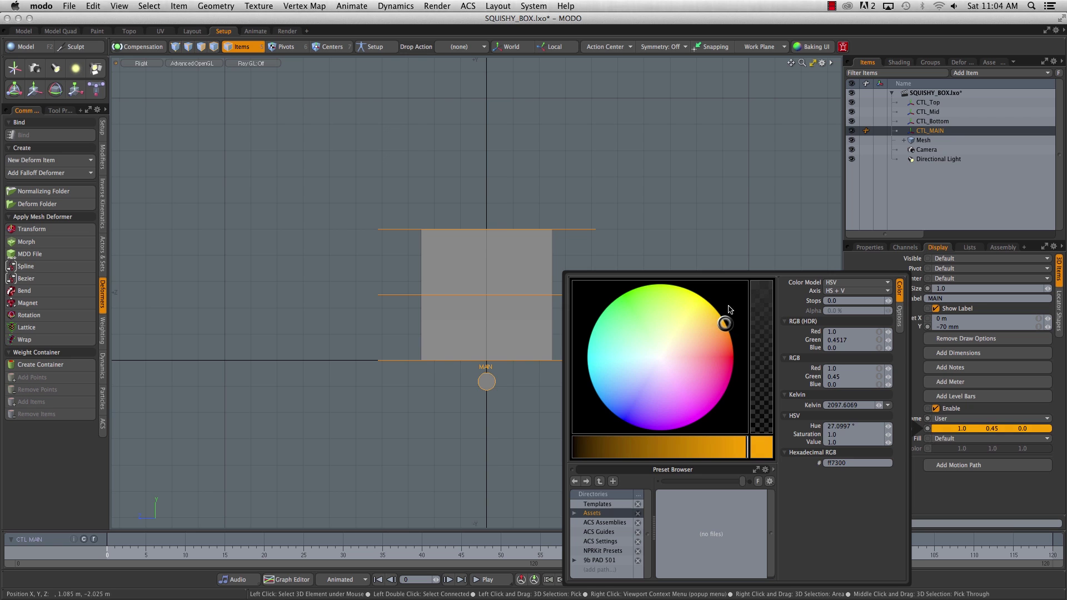
click(747, 227)
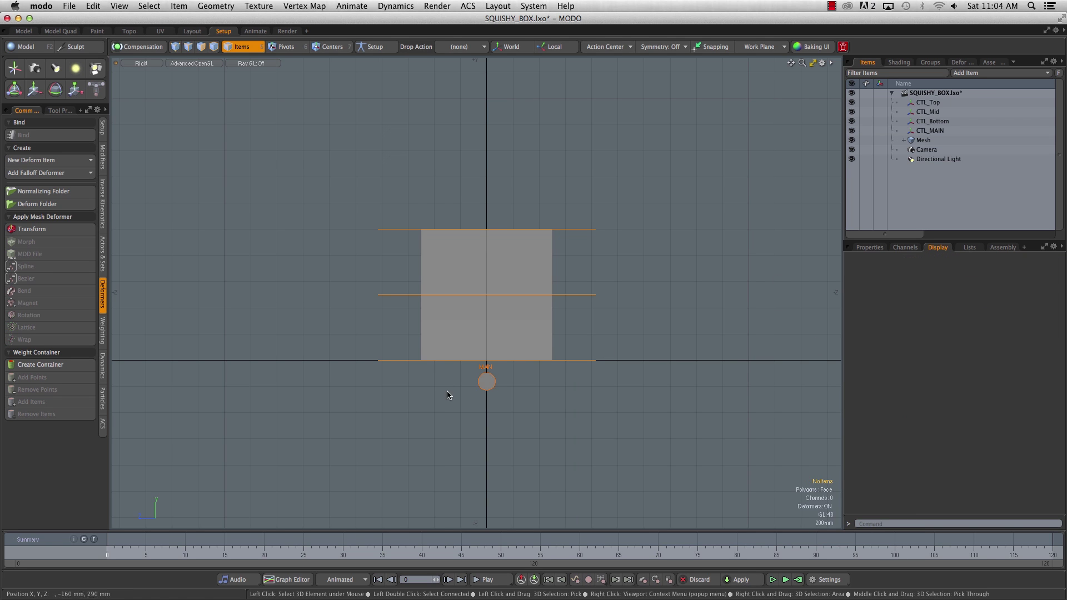
Step: Give CTL_MAIN a red User fill and return the viewport to Perspective
click(483, 385)
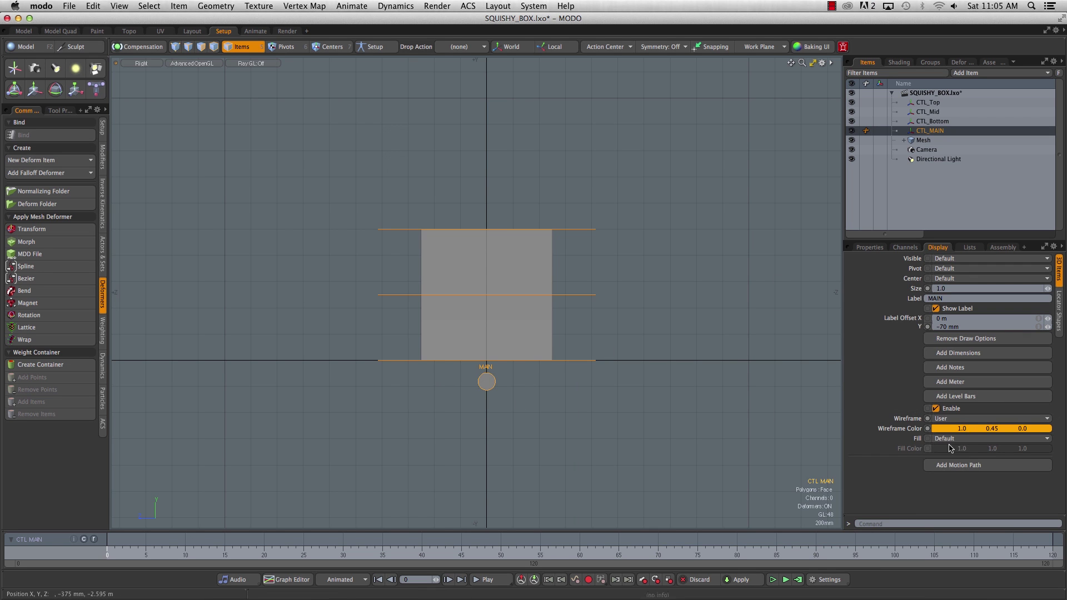
click(976, 447)
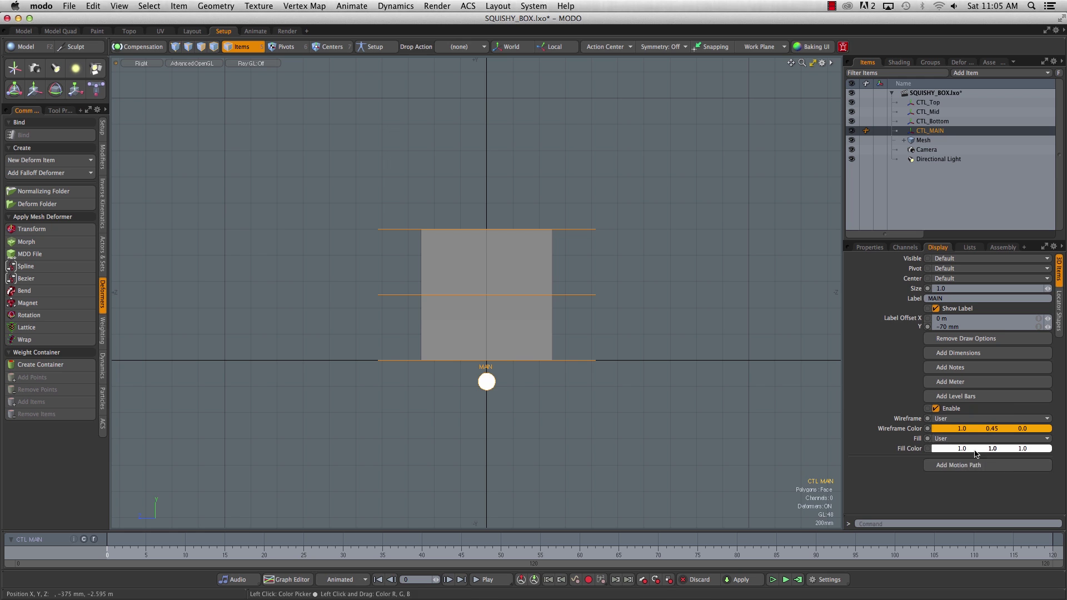
click(974, 450)
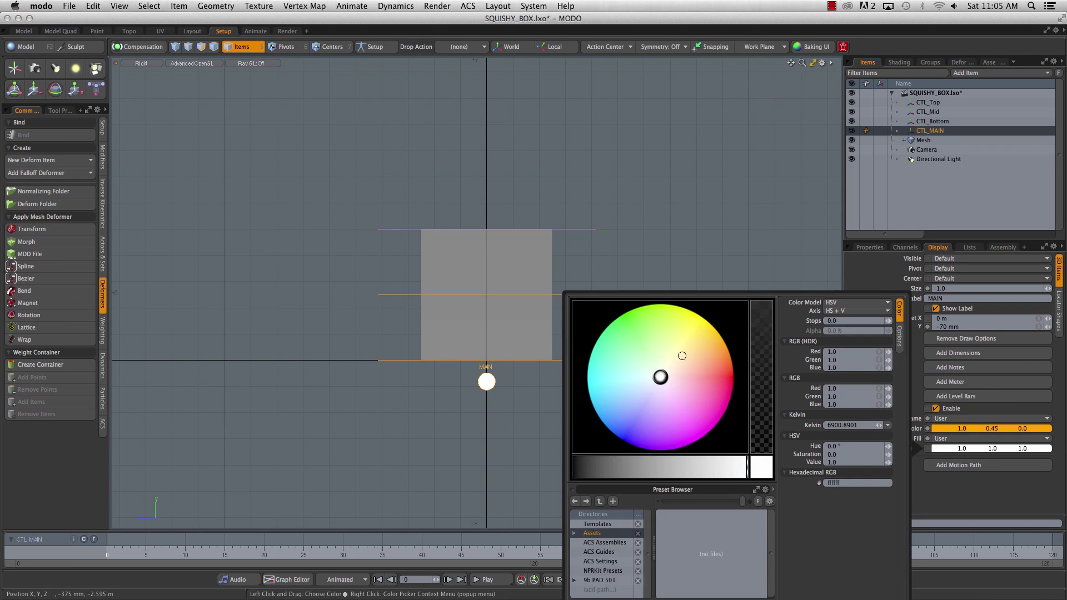
drag(660, 376, 702, 404)
click(639, 418)
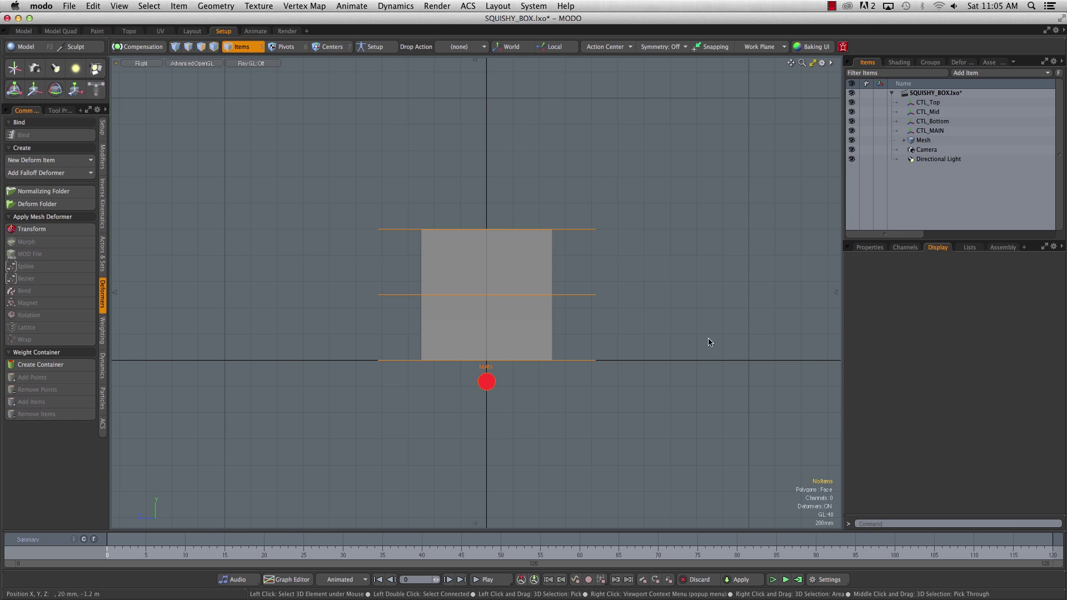
key(ctrl+space)
click(760, 285)
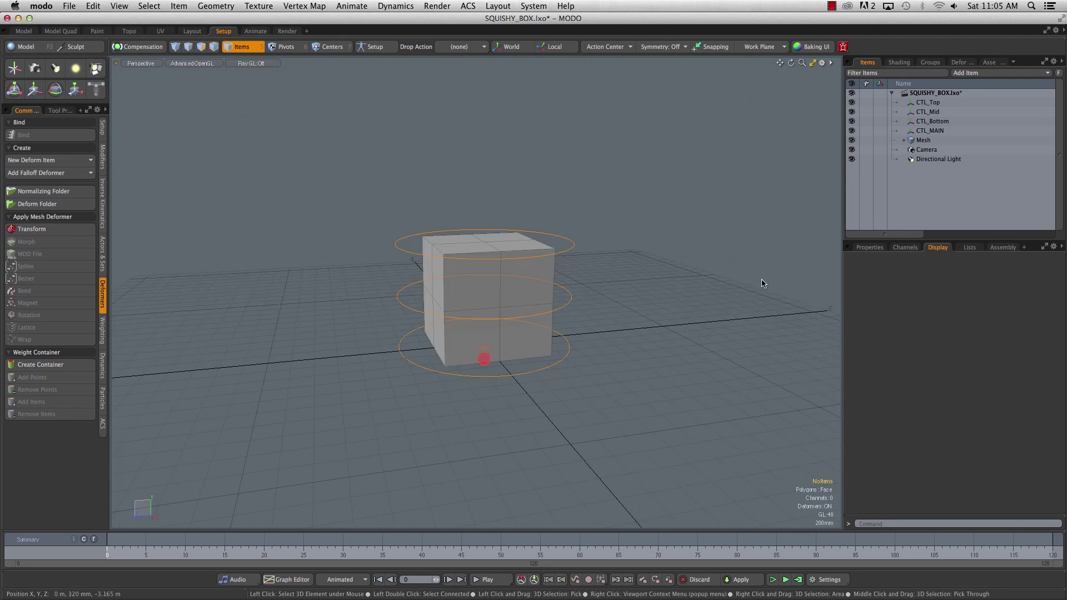
Step: Turn the box mesh into a smooth subdivision surface and orbit to inspect it
click(546, 271)
key(Tab)
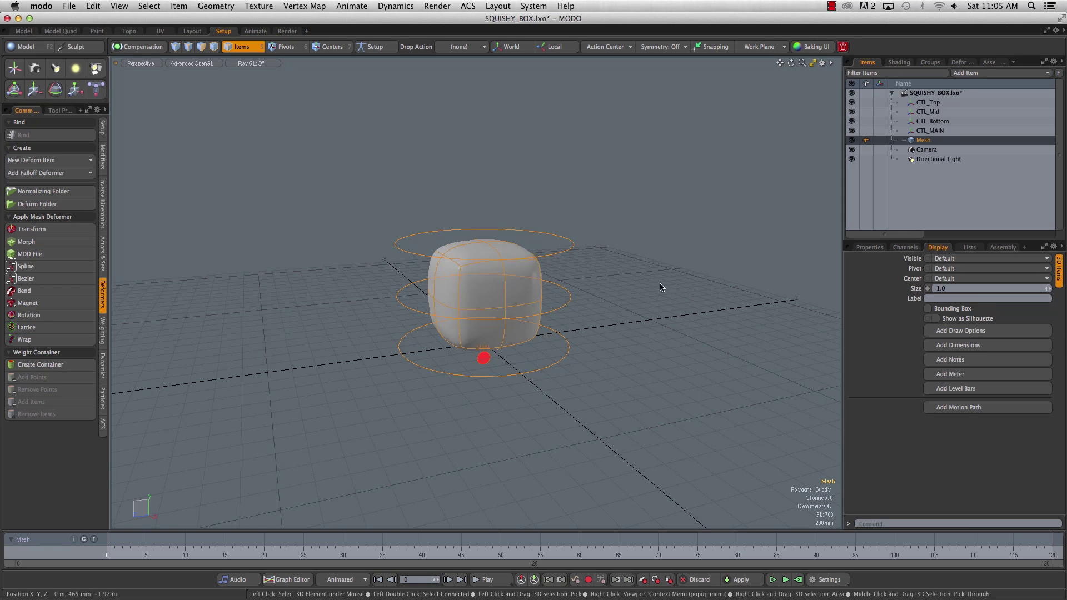
alt+drag(660, 287, 645, 261)
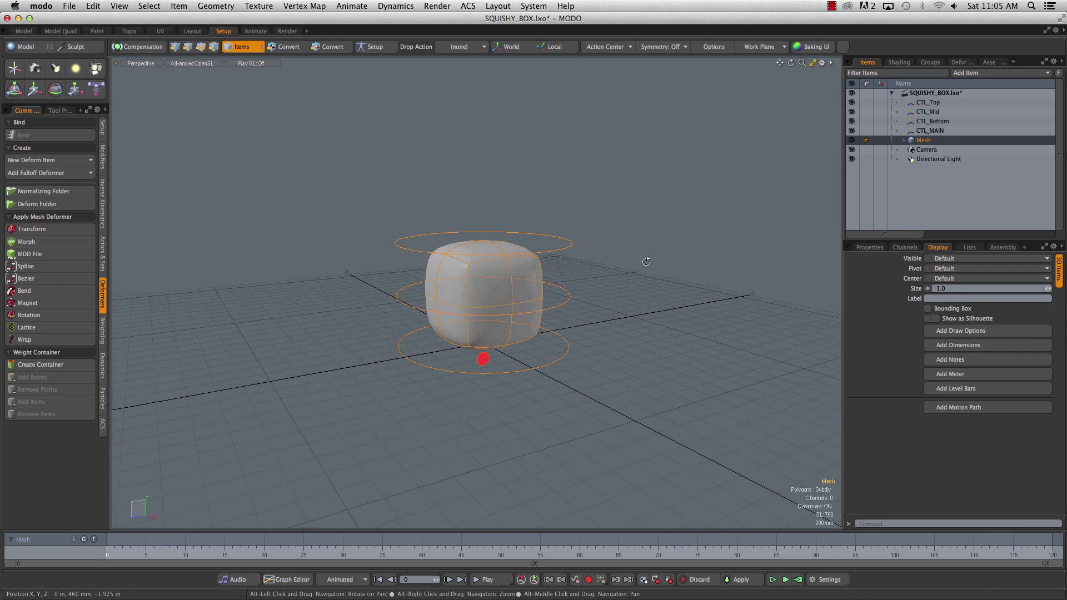
click(663, 272)
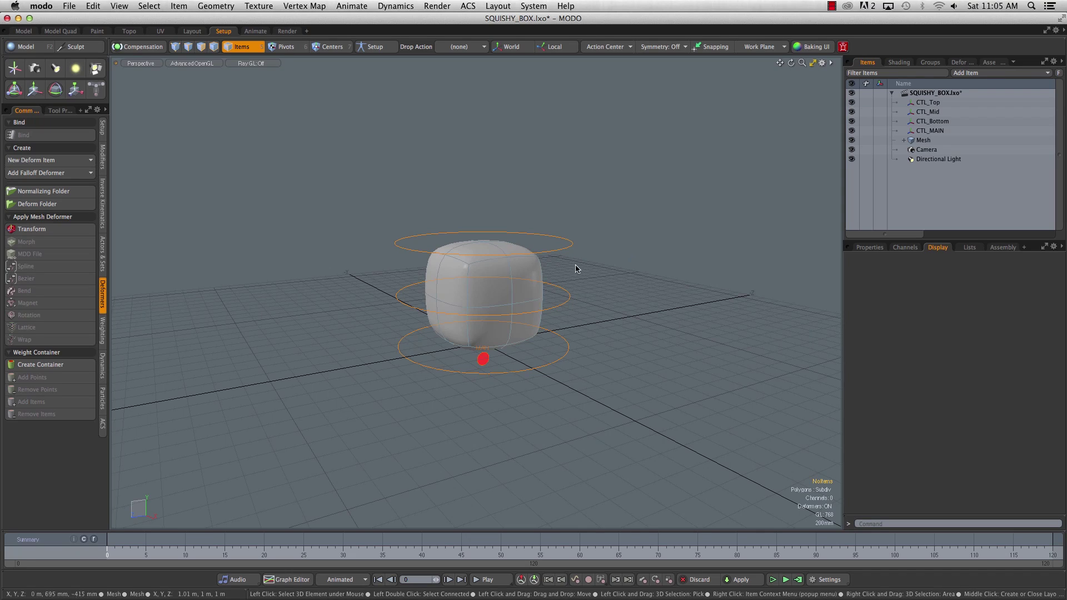
click(512, 273)
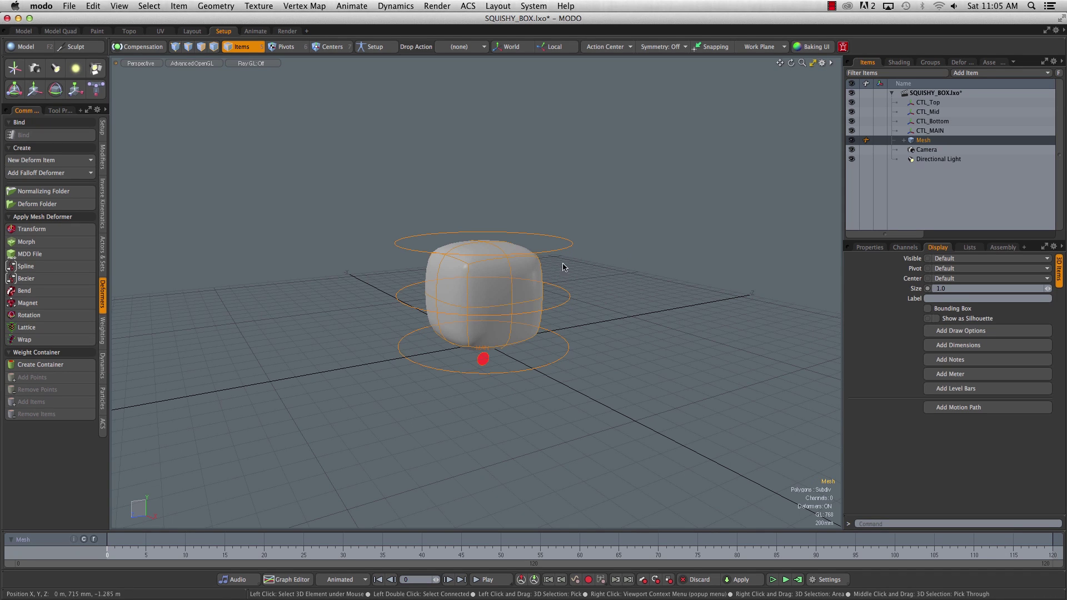
click(581, 266)
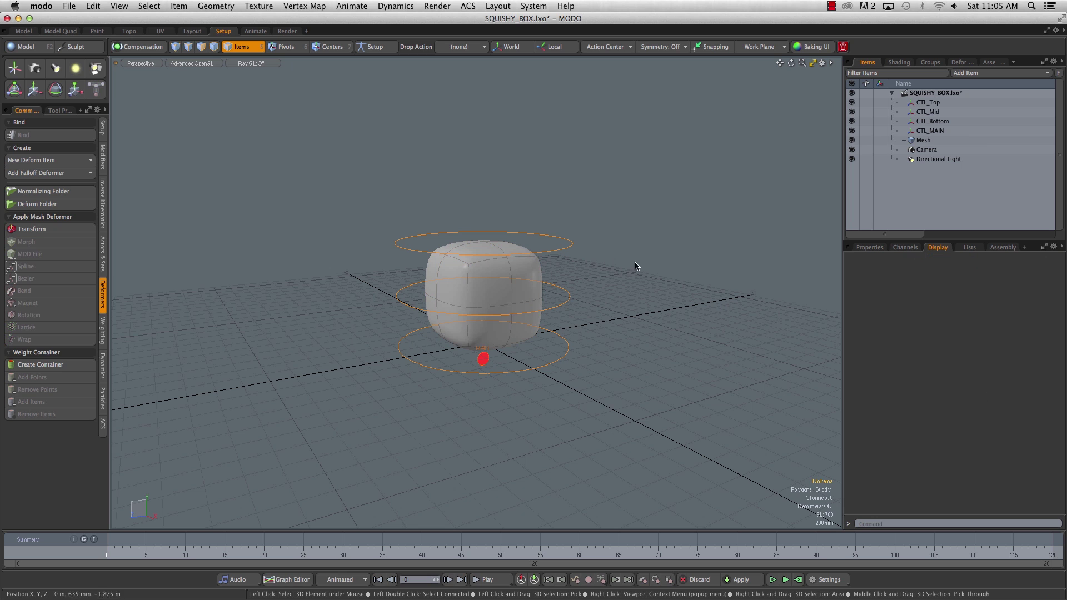
click(532, 268)
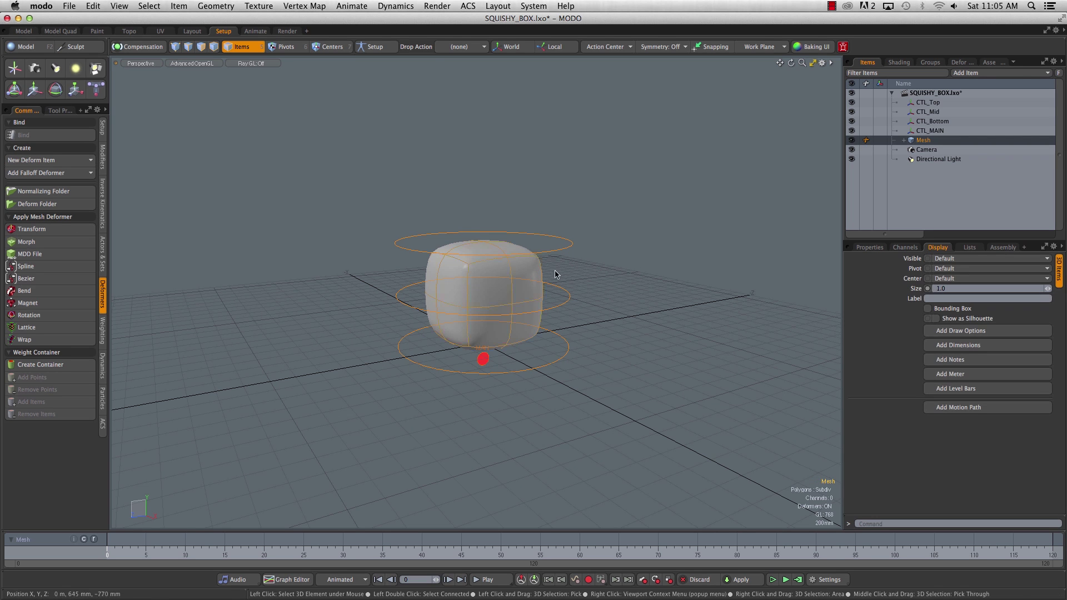
Step: Set the box mesh's Assembly Select option to No so it can't be picked
click(622, 269)
click(528, 269)
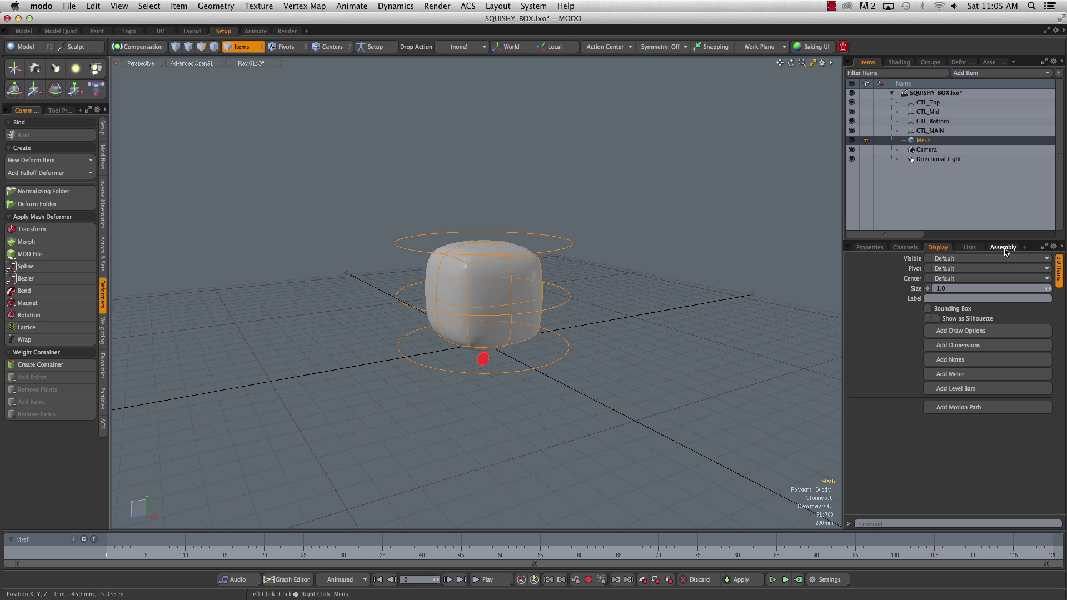
click(828, 269)
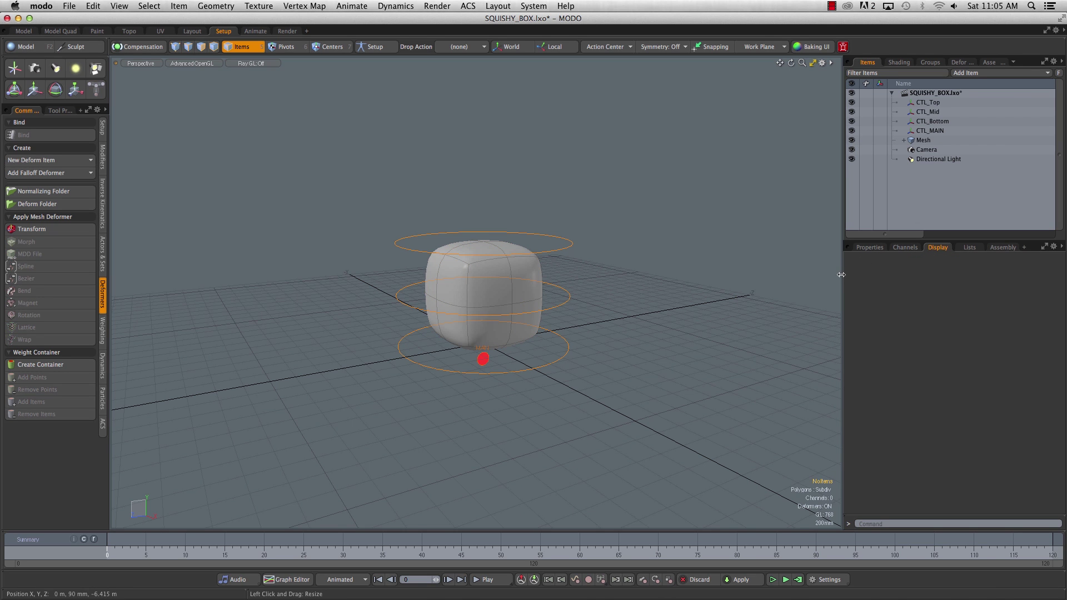
click(525, 272)
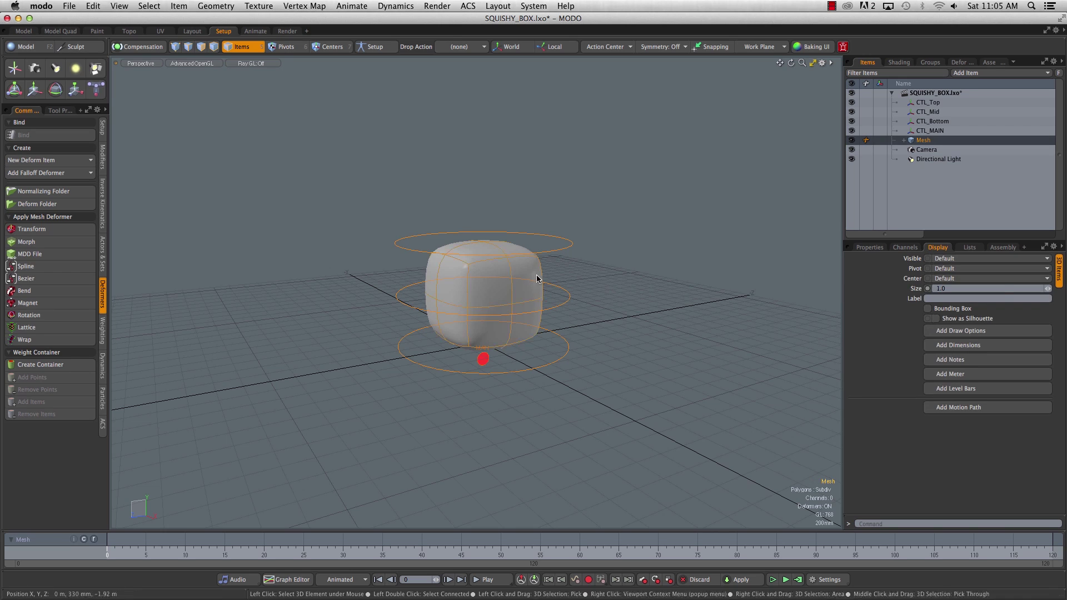
click(1004, 247)
click(992, 270)
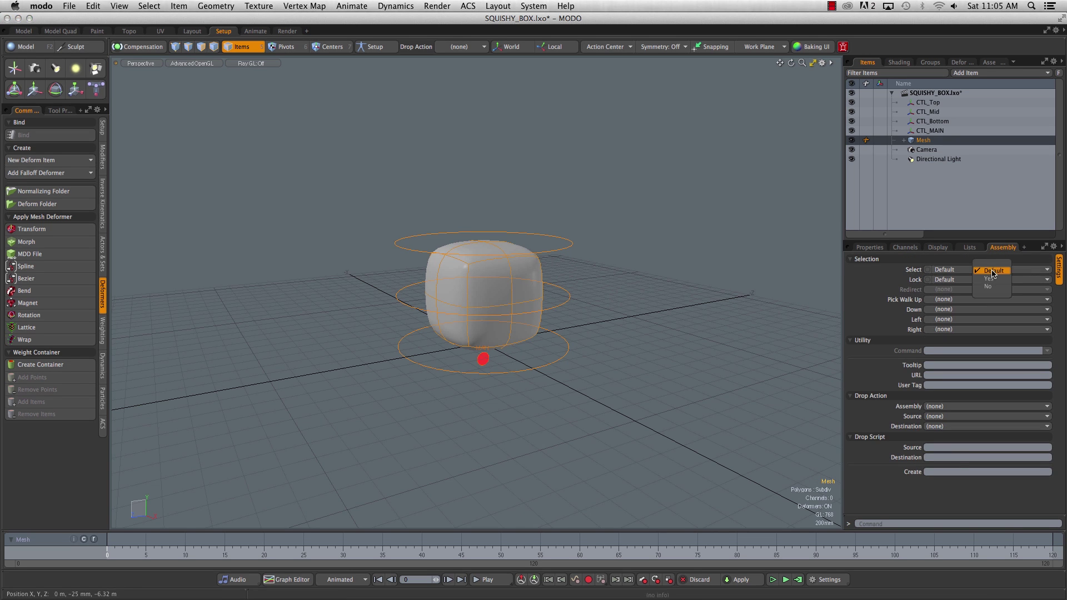
click(993, 286)
click(515, 274)
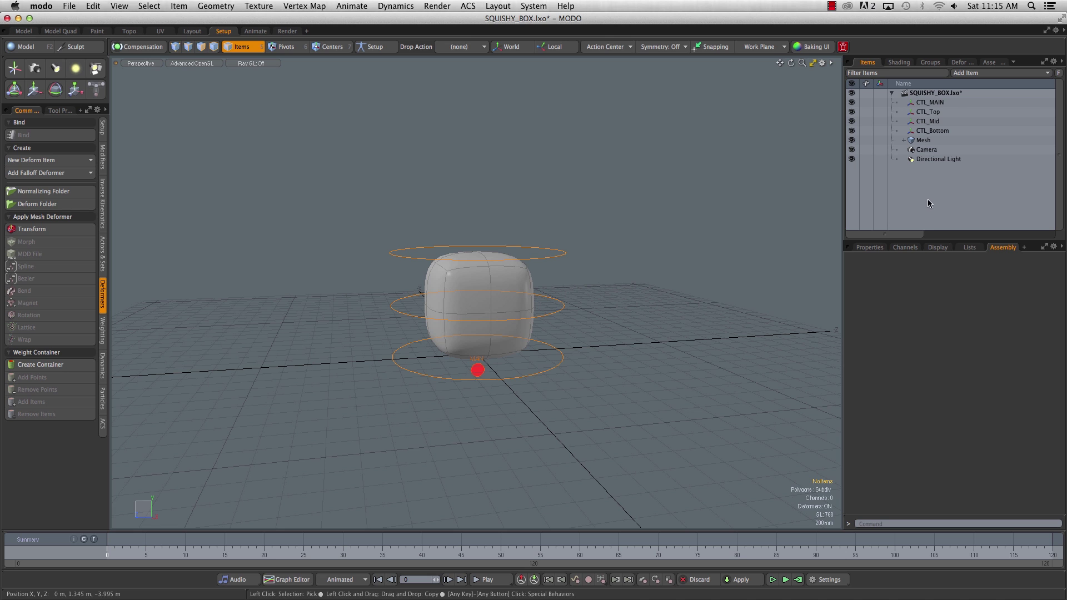
Step: Rename the Mesh item to Box_Mesh
click(933, 139)
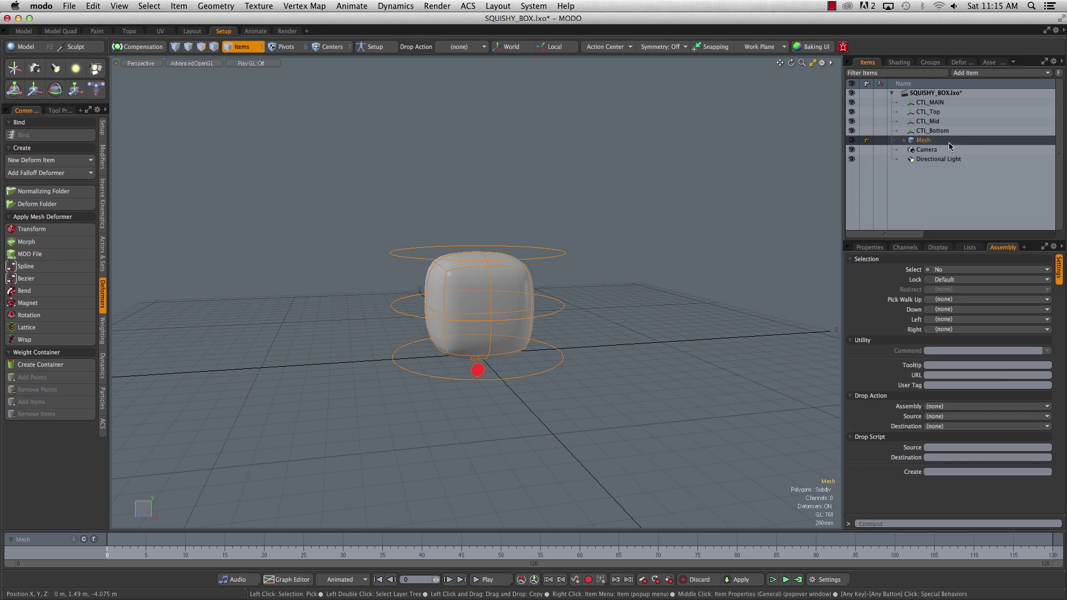
right_click(948, 141)
click(948, 142)
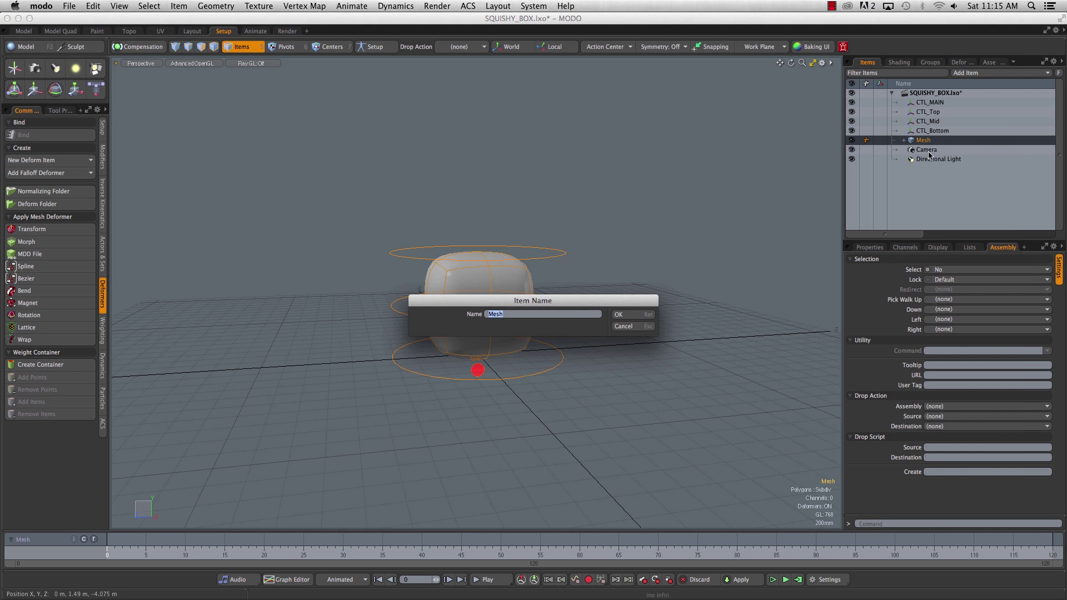
text(Box_)
key(Return)
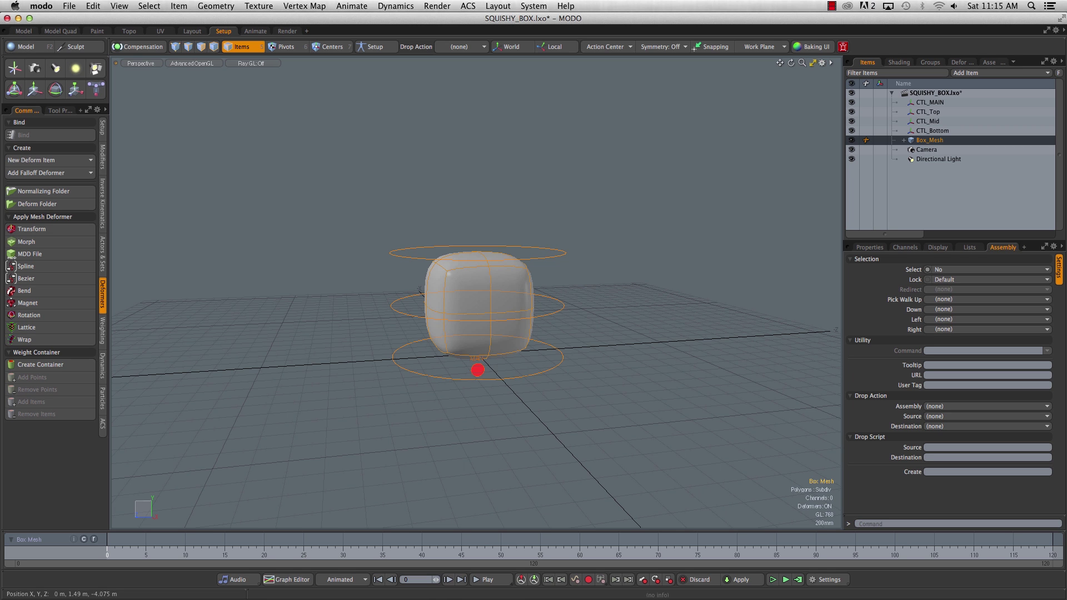
Step: Group Box_Mesh with Ctrl+G and name the group GEO_grp
key(ctrl+g)
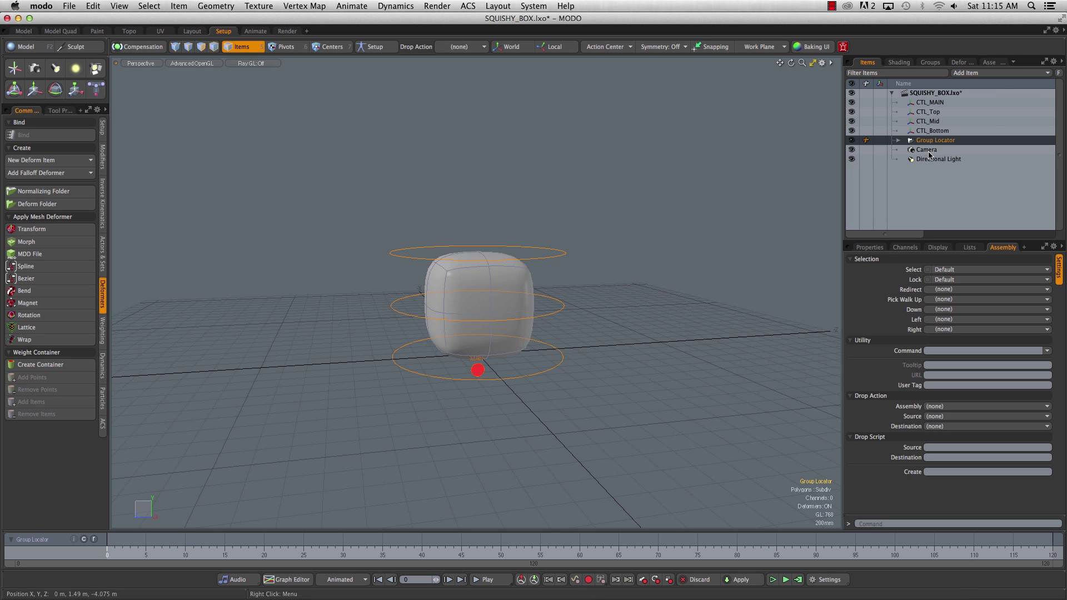
right_click(951, 145)
click(949, 148)
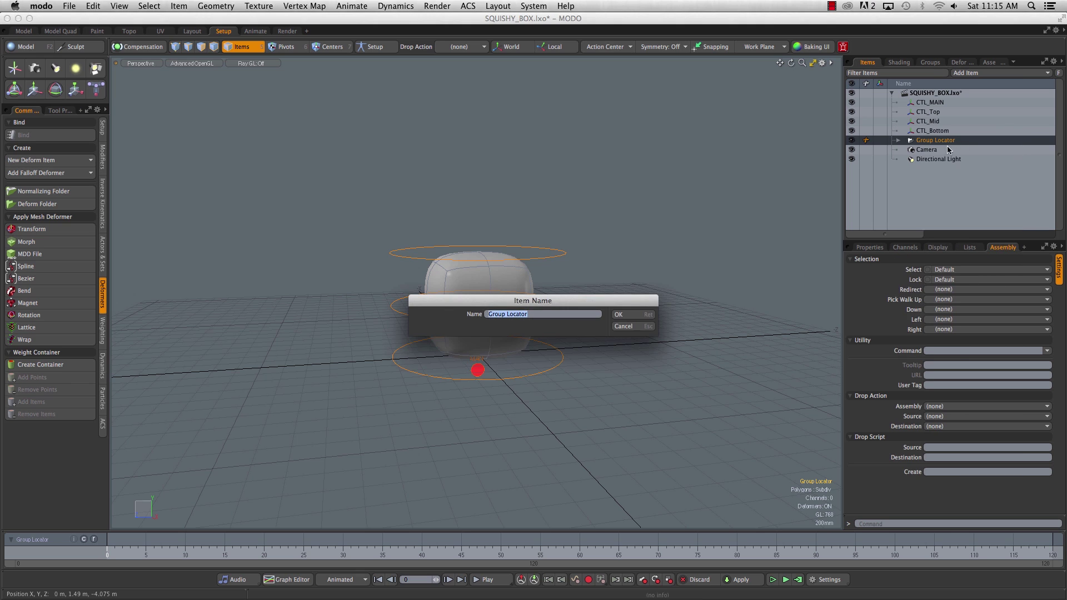
text(GEO_grp)
key(Return)
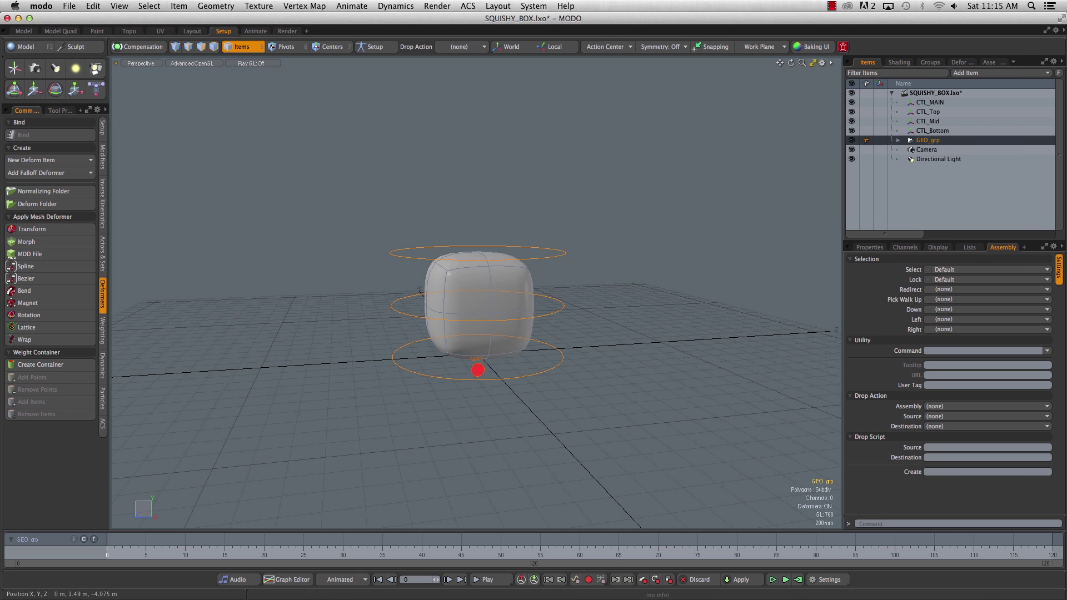
Step: Group CTL_Top, CTL_Mid and CTL_Bottom into a group named CONTROLS_grp
click(941, 131)
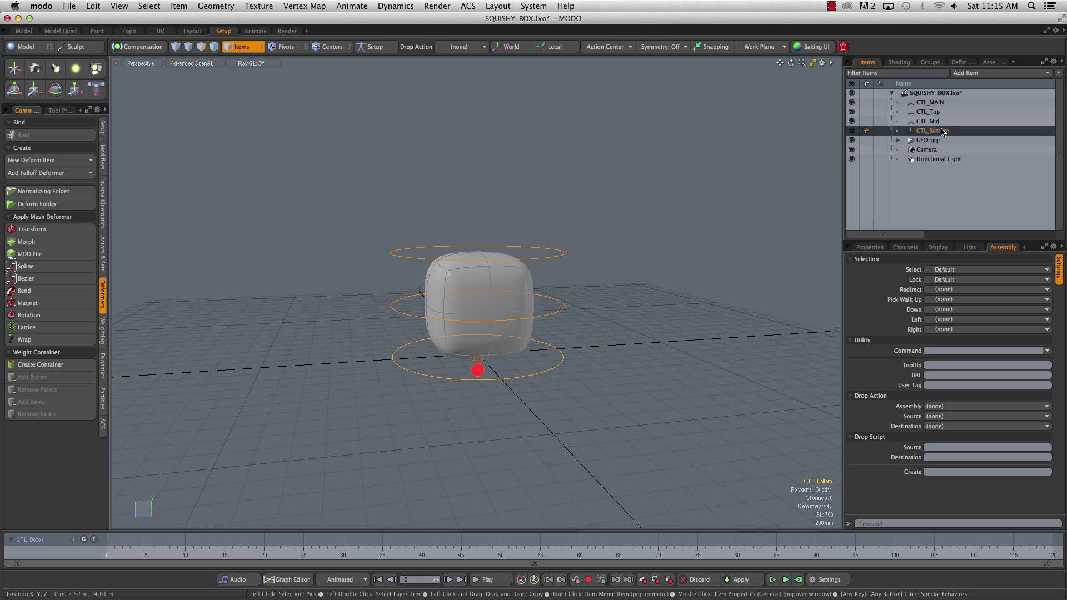
drag(942, 131, 948, 112)
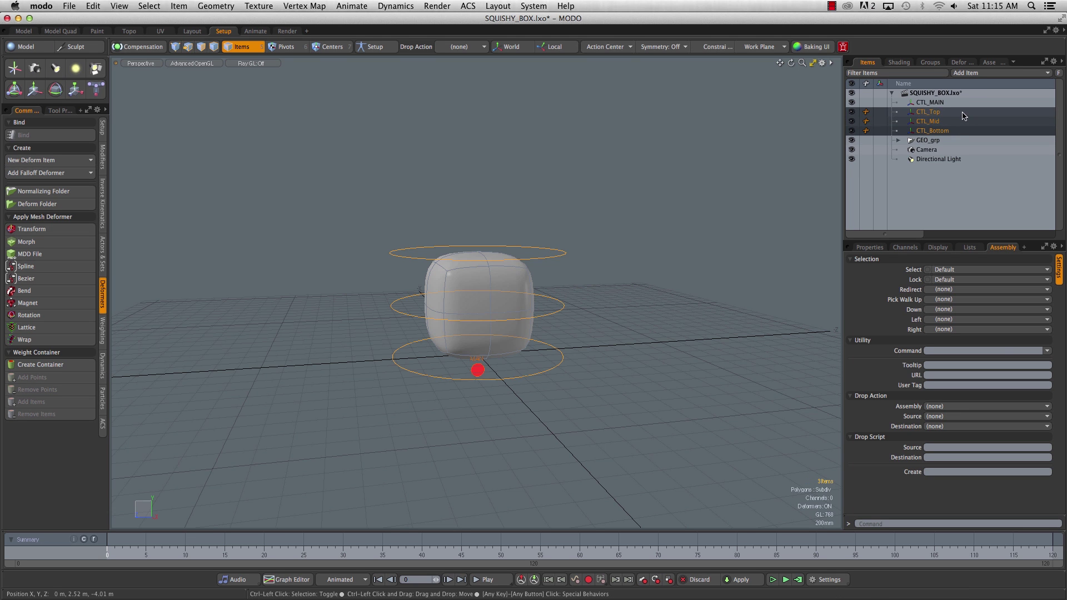
right_click(949, 114)
click(943, 131)
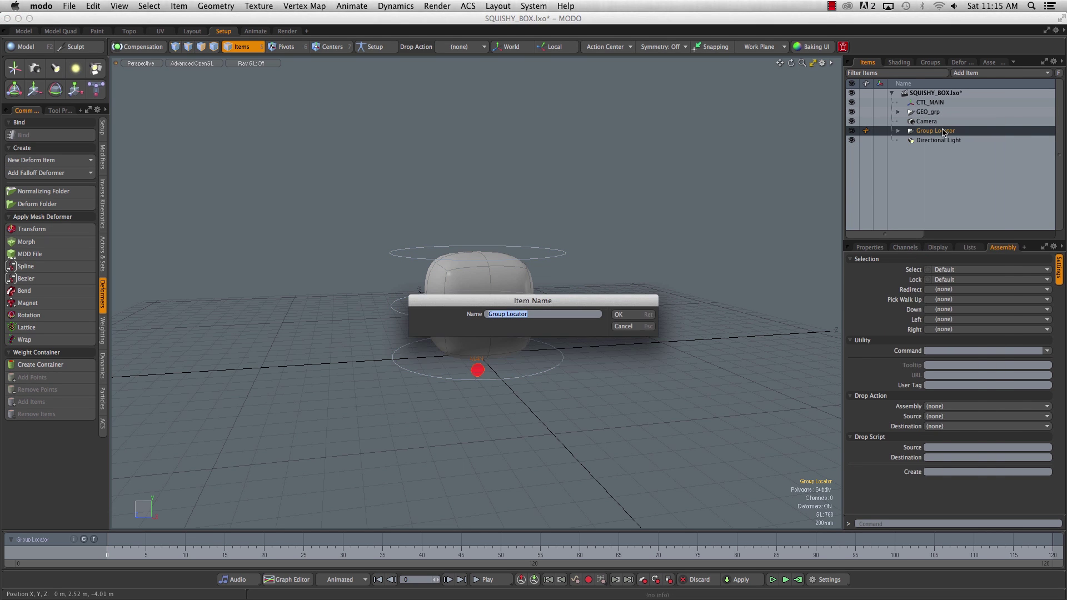
text(C)
text(ONTROLS_grp)
key(Return)
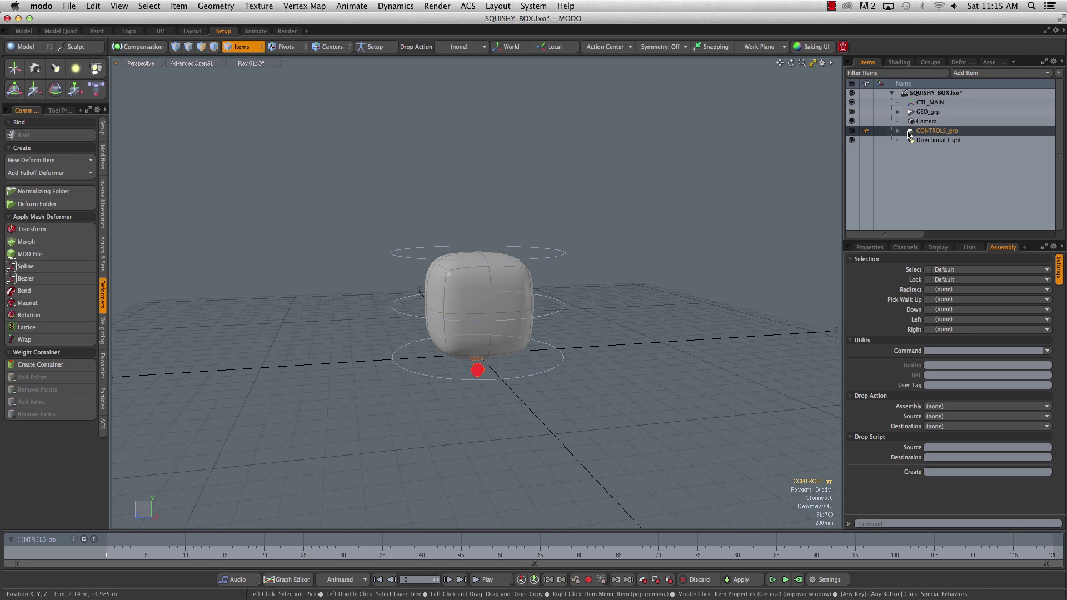
Step: Parent CONTROLS_grp under CTL_MAIN and test that the rings follow CTL_MAIN
drag(912, 132, 907, 102)
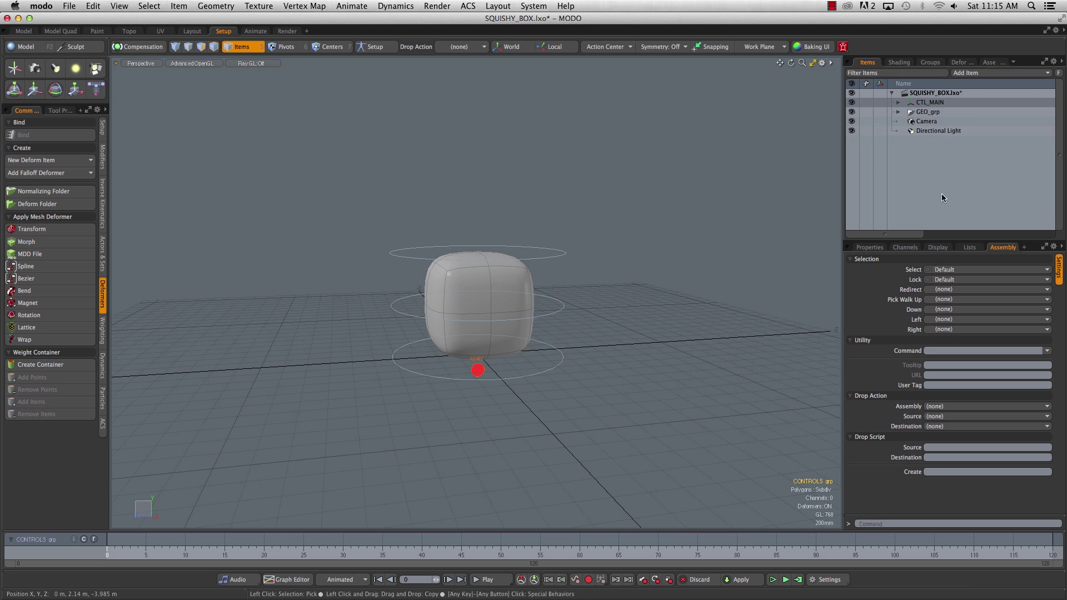
click(459, 353)
key(y)
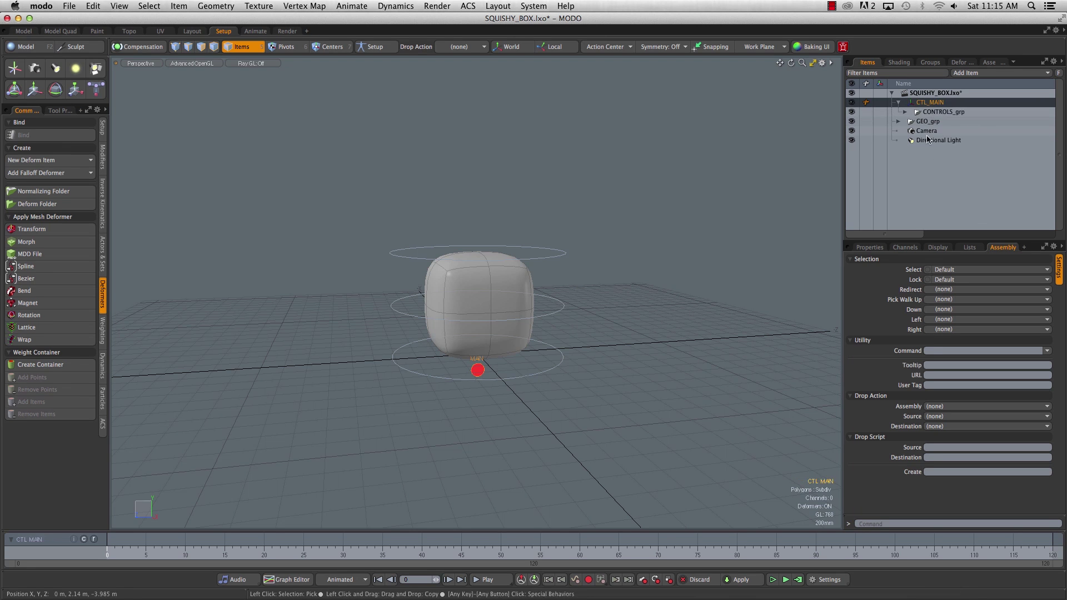
mouse_move(467, 355)
mouse_down()
mouse_move(525, 333)
mouse_move(722, 305)
mouse_move(639, 291)
mouse_move(238, 305)
mouse_move(631, 424)
mouse_move(536, 237)
mouse_move(398, 443)
mouse_move(631, 333)
mouse_move(479, 367)
mouse_up()
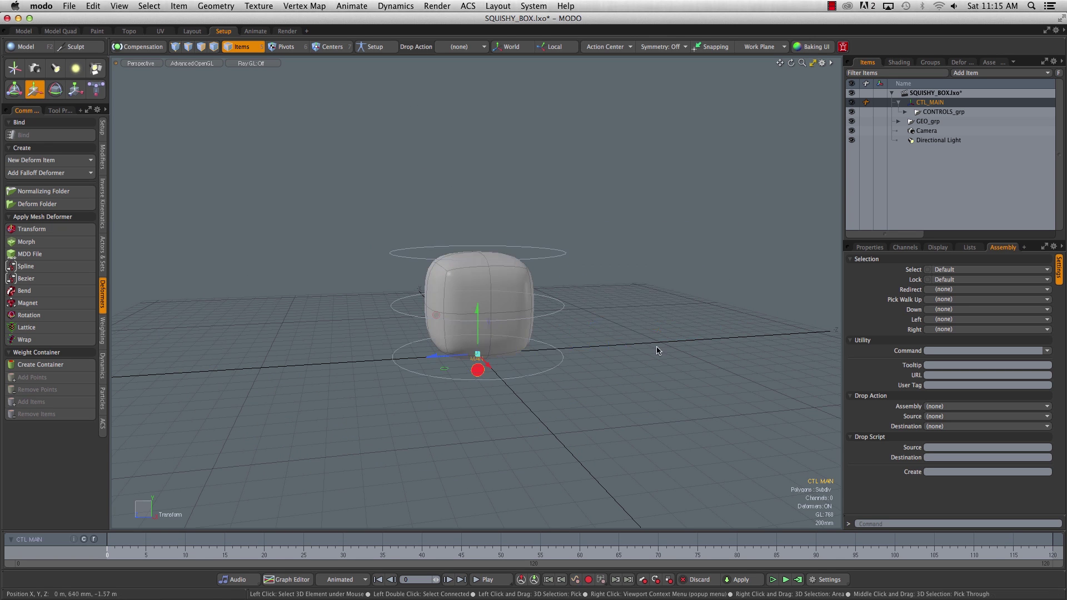
key(q)
Step: Test the rig by stretching the box with CTL_Top and squashing it with CTL_Mid
click(554, 253)
key(w)
mouse_move(484, 253)
mouse_down()
mouse_move(631, 147)
mouse_move(307, 135)
mouse_move(590, 210)
mouse_move(478, 253)
mouse_up()
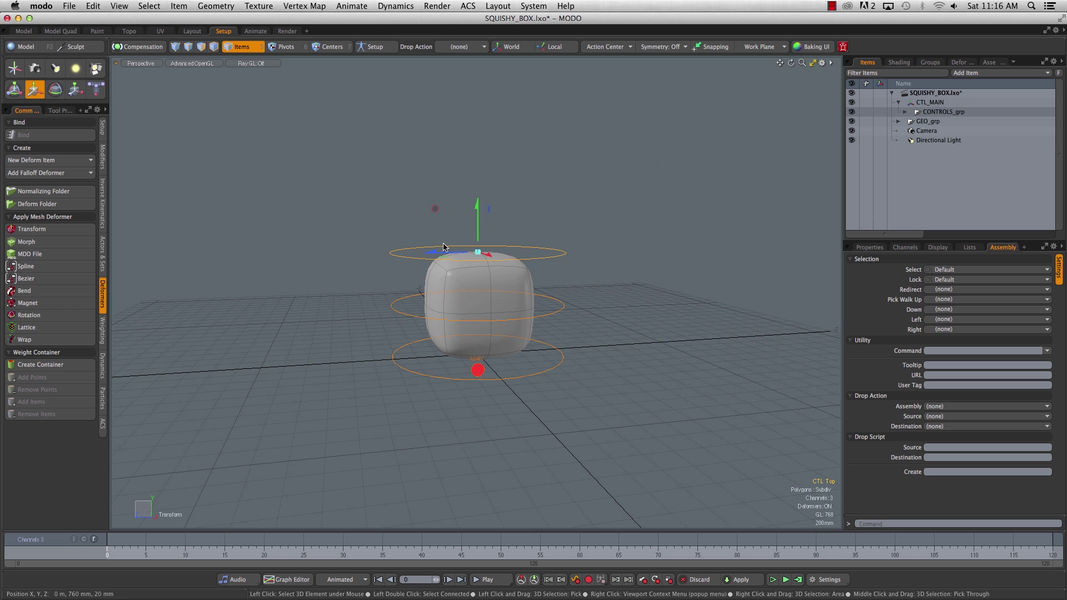
click(553, 321)
key(q)
key(w)
click(503, 320)
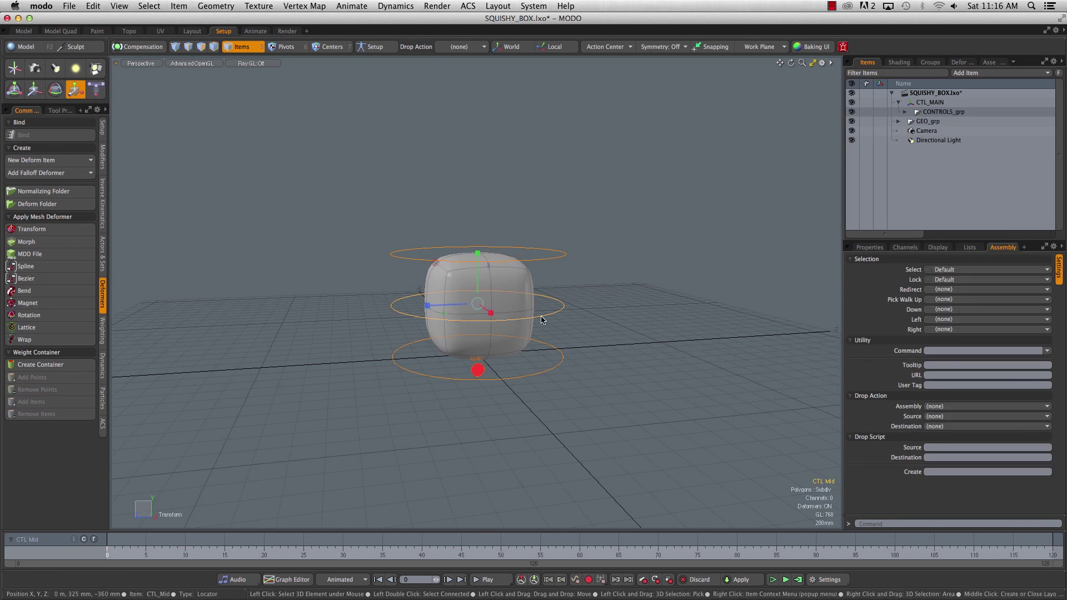
mouse_move(477, 303)
mouse_down()
mouse_move(489, 334)
mouse_move(493, 300)
mouse_up()
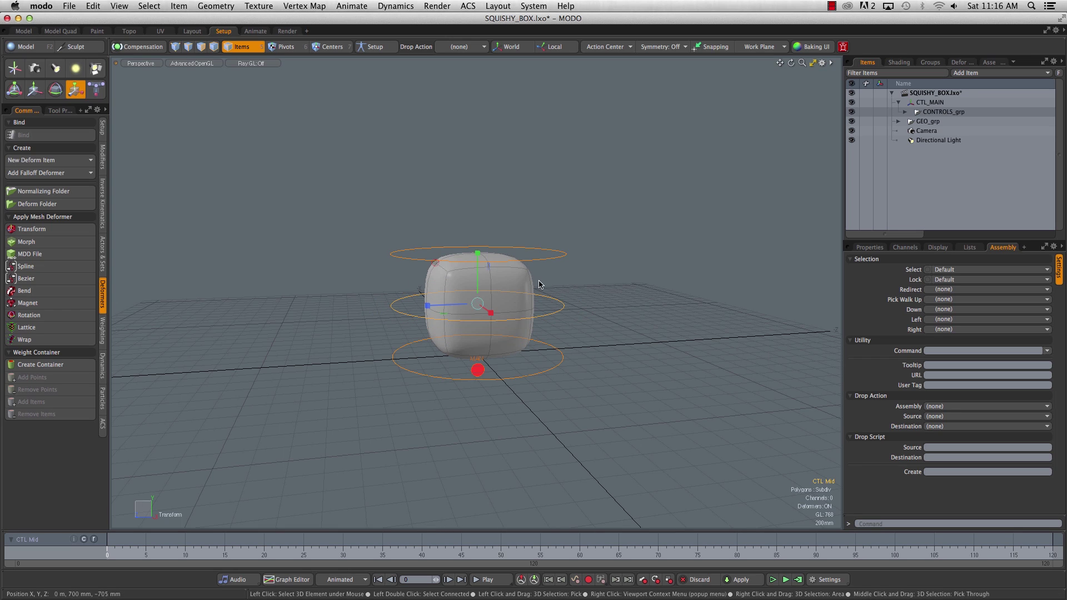
key(q)
Step: Parent GEO_grp under CTL_MAIN and move CTL_MAIN to test the whole rig
click(1018, 102)
drag(927, 121, 929, 103)
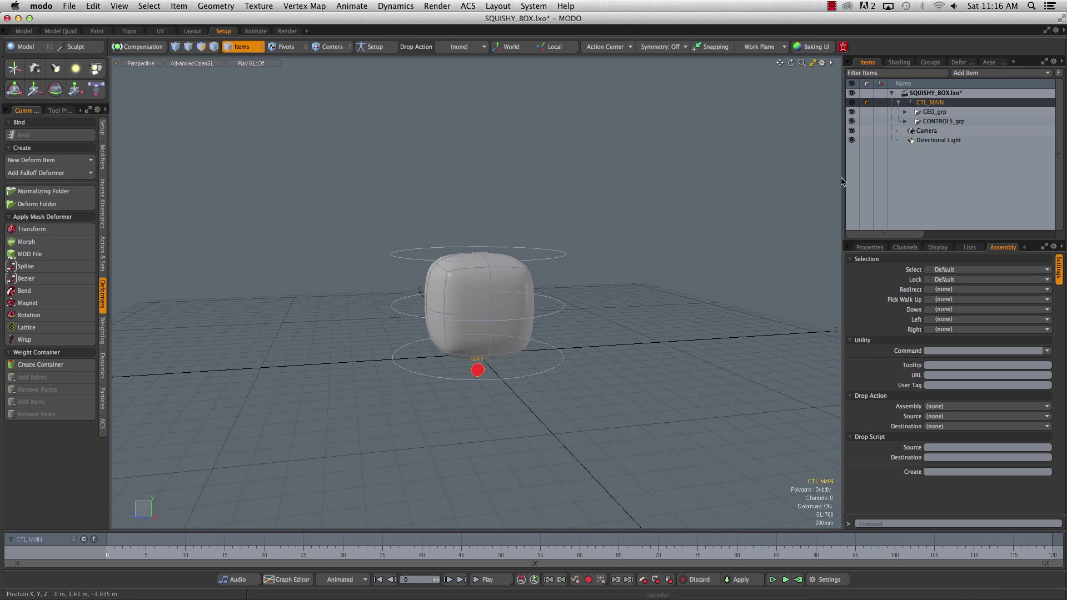
key(w)
mouse_move(477, 369)
mouse_down()
mouse_move(285, 368)
mouse_move(473, 422)
mouse_move(583, 325)
mouse_move(405, 403)
mouse_move(468, 304)
mouse_move(520, 320)
mouse_move(569, 368)
mouse_move(476, 369)
mouse_up()
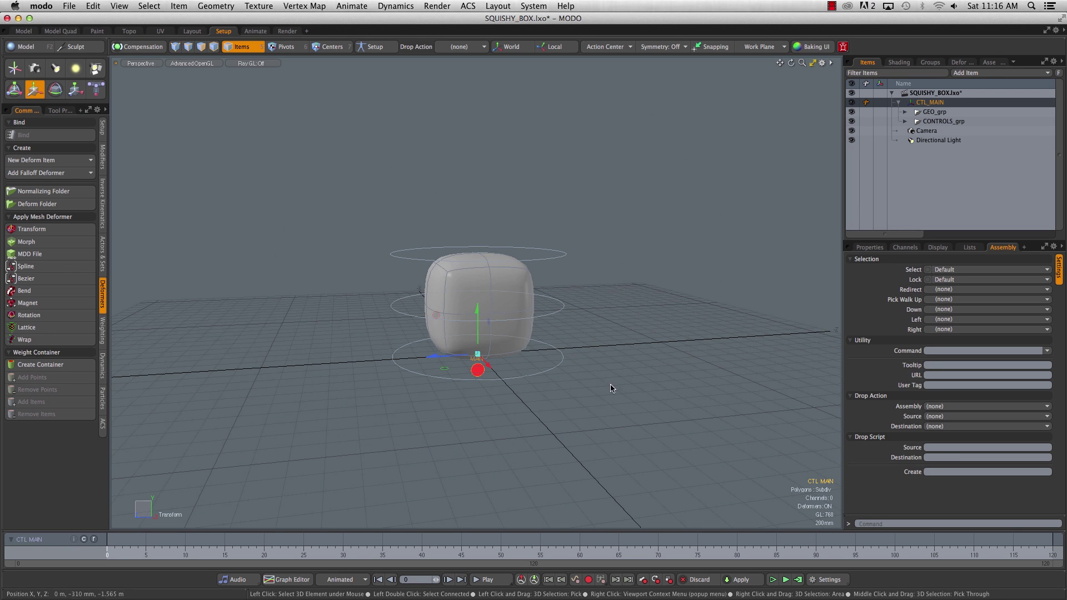
key(space)
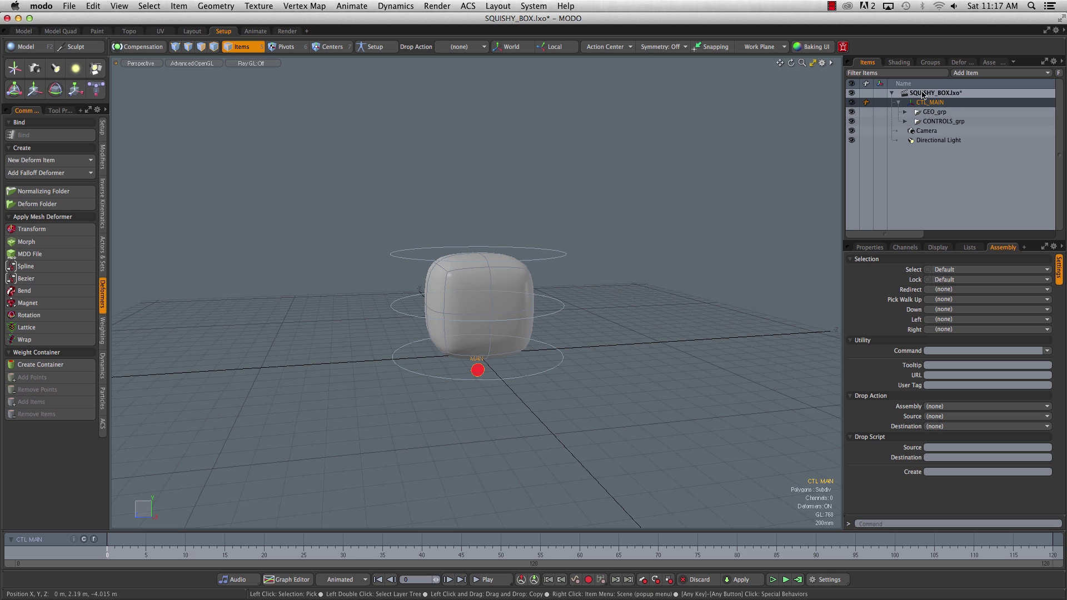
drag(933, 113, 927, 98)
Step: Select CTL_MAIN with GEO_grp, rename their new group SQUISHY_RIG, and expand it
click(898, 112)
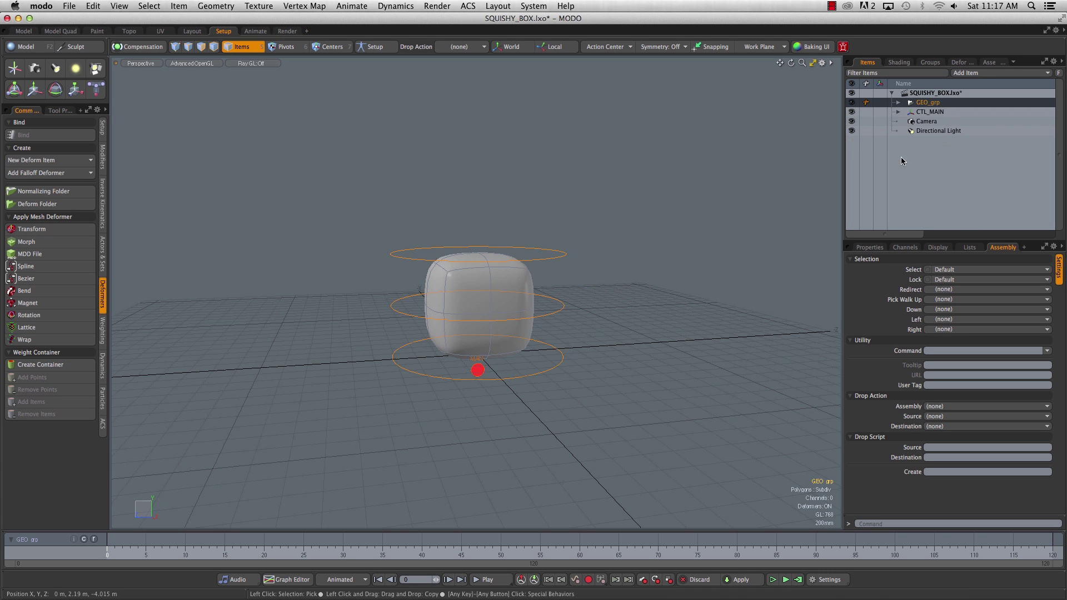
ctrl+click(937, 109)
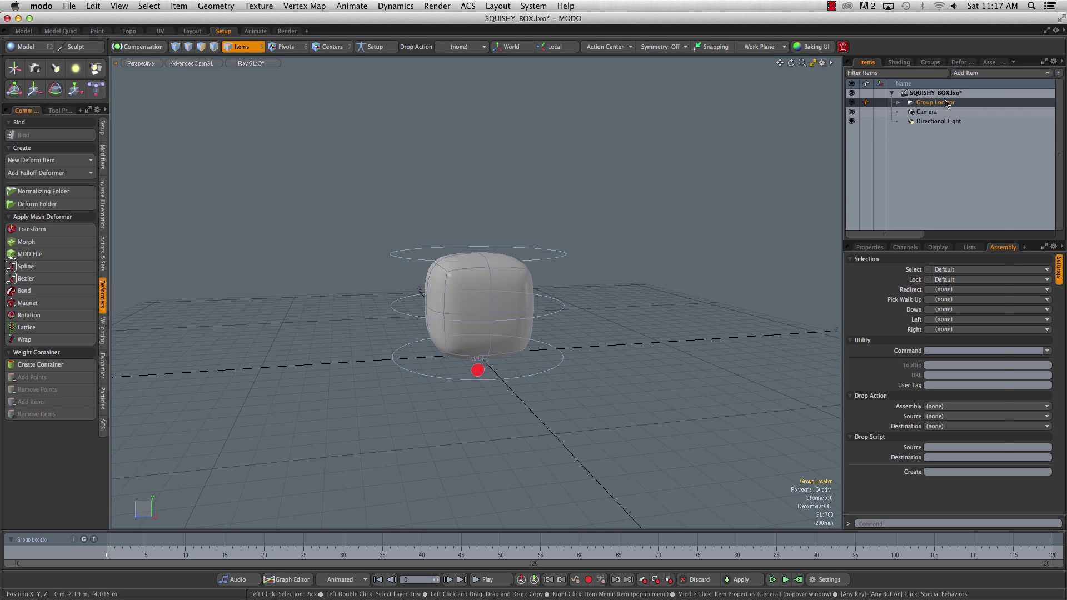
right_click(945, 106)
click(934, 107)
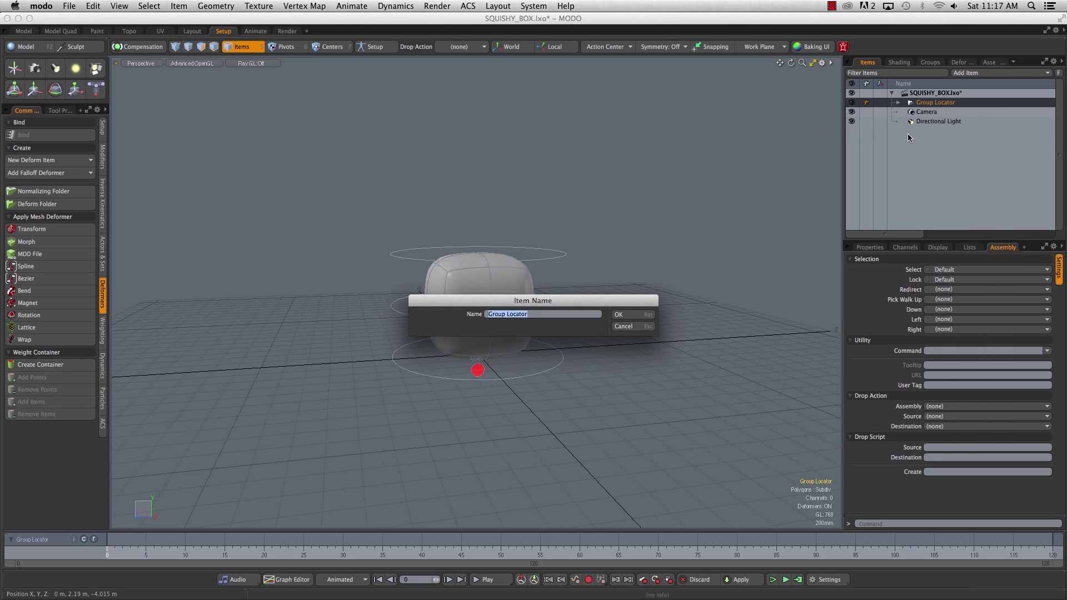
text(SQUISHY_RIG)
key(Return)
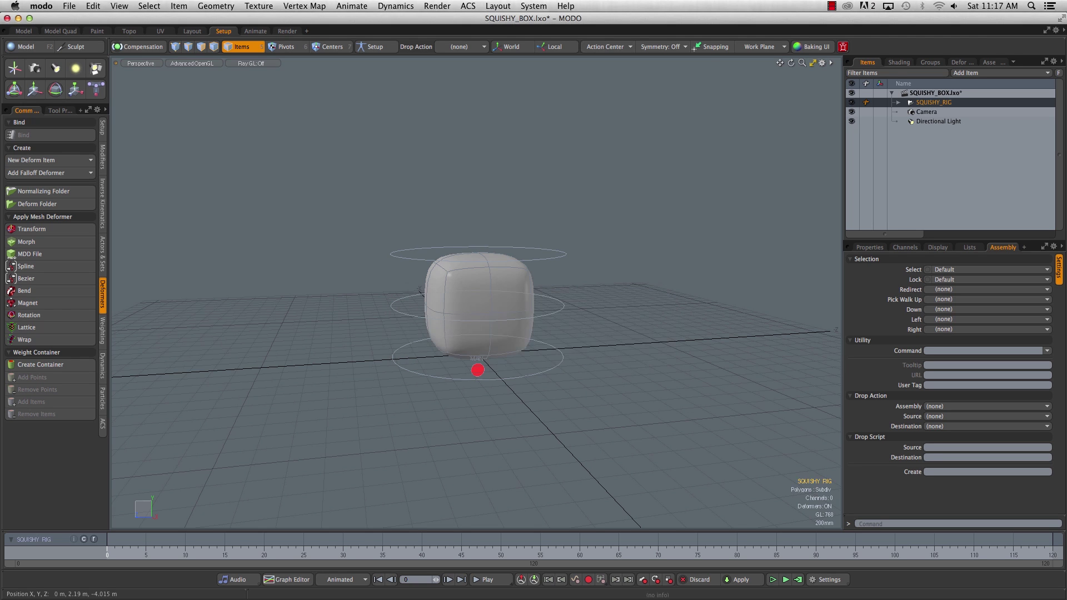
click(896, 104)
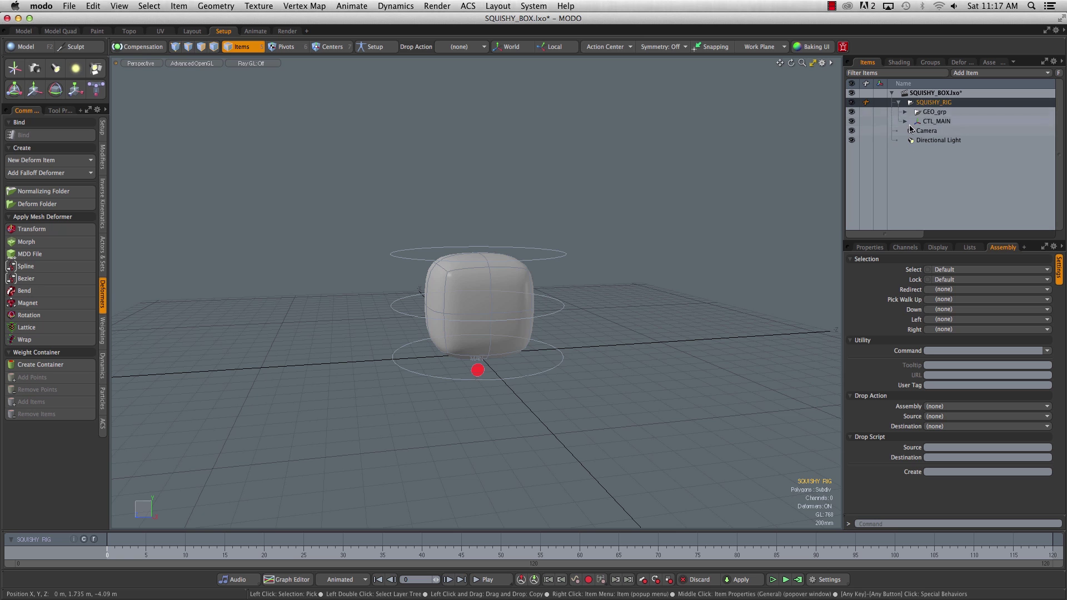
click(935, 121)
Step: Nudge CTL_MAIN to test the rig, collapse SQUISHY_RIG in the item list, and orbit out
key(w)
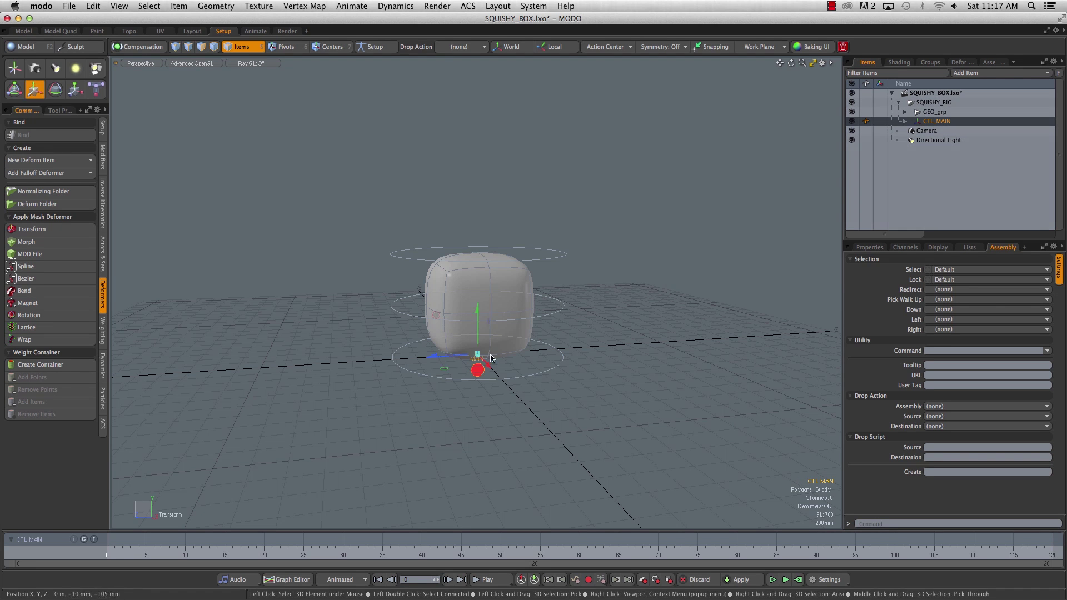
mouse_move(477, 360)
mouse_down()
mouse_move(584, 243)
mouse_move(560, 309)
mouse_move(477, 359)
mouse_up()
click(938, 103)
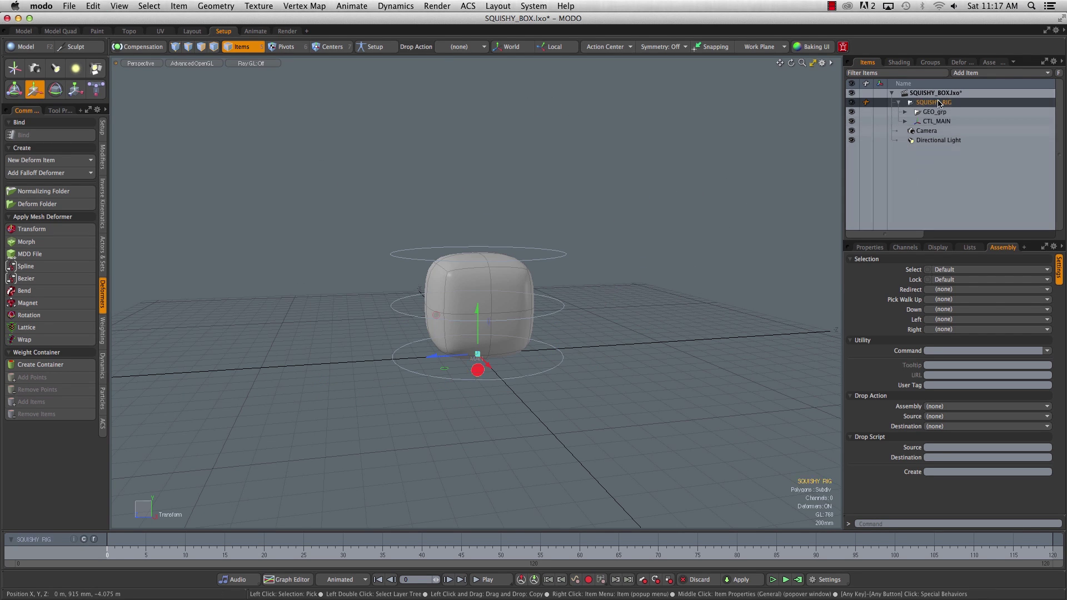
click(898, 102)
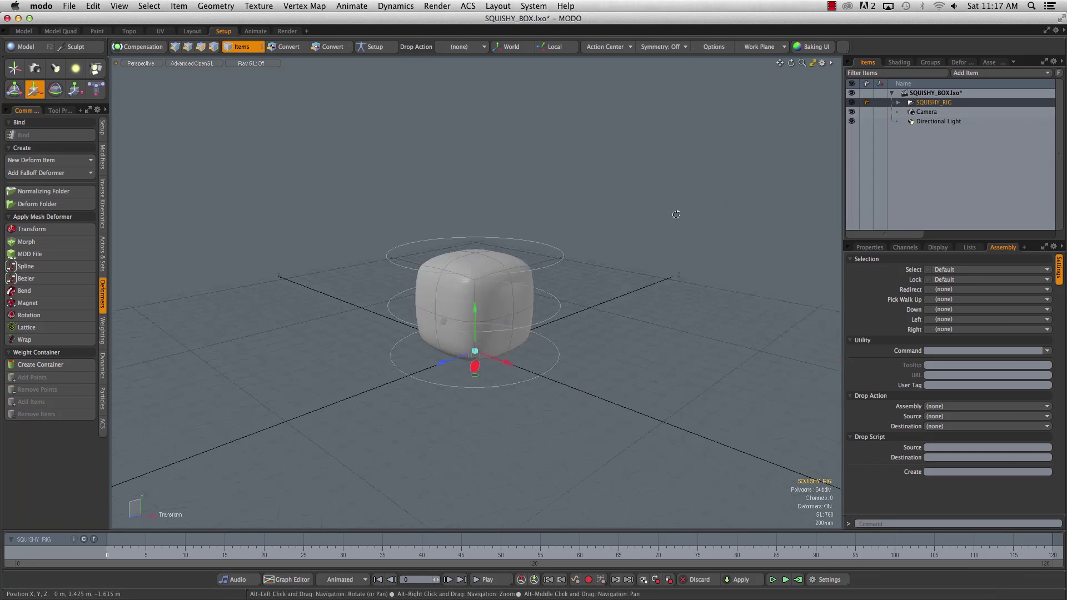
alt+drag(674, 209, 816, 186)
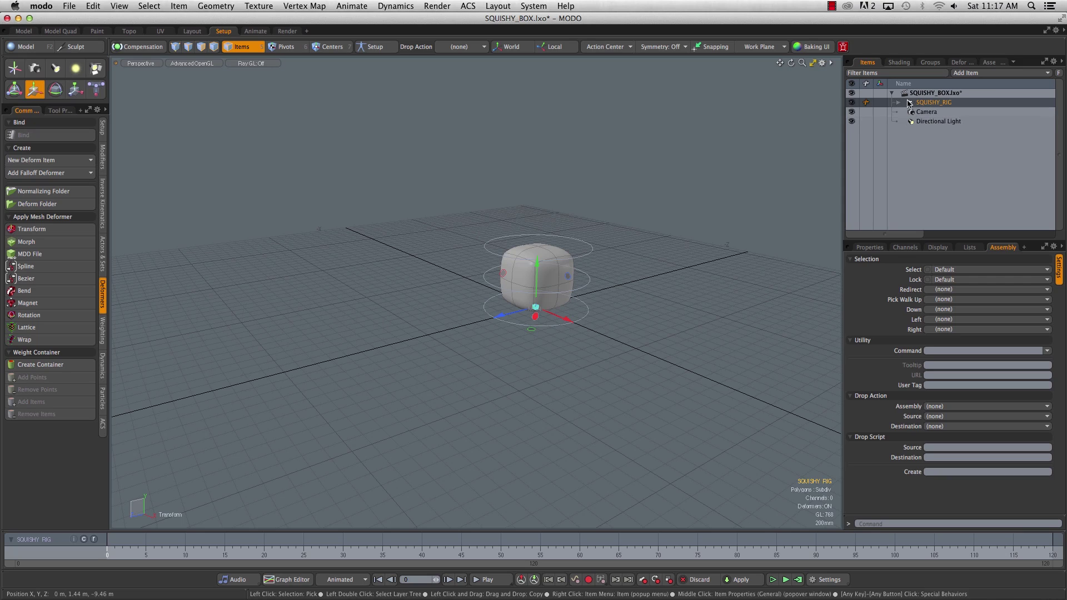
Step: Move the main control under the cube to test the rig, then return it to centre
click(535, 315)
key(w)
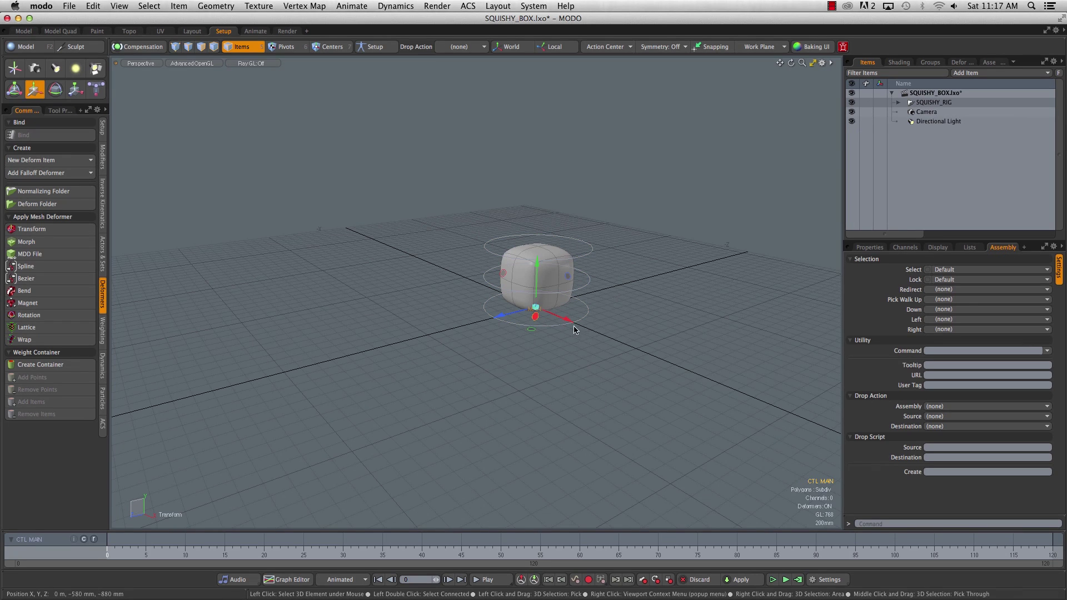
drag(576, 326, 584, 295)
key(space)
Step: Select the middle ring CTL_Mid with the Transform tool, then deselect and zoom in on the cube
key(y)
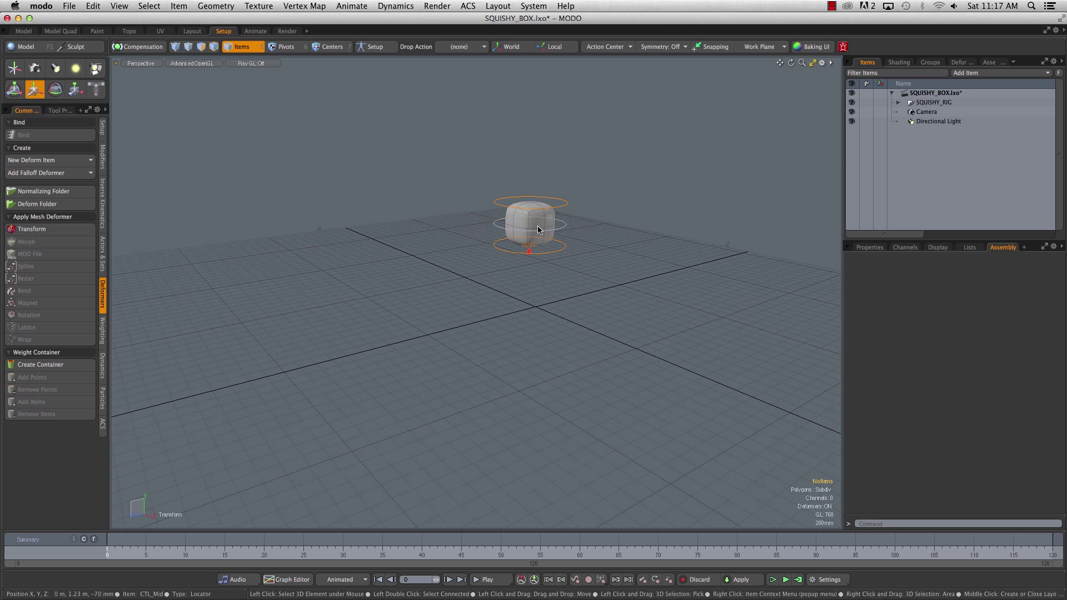
click(537, 225)
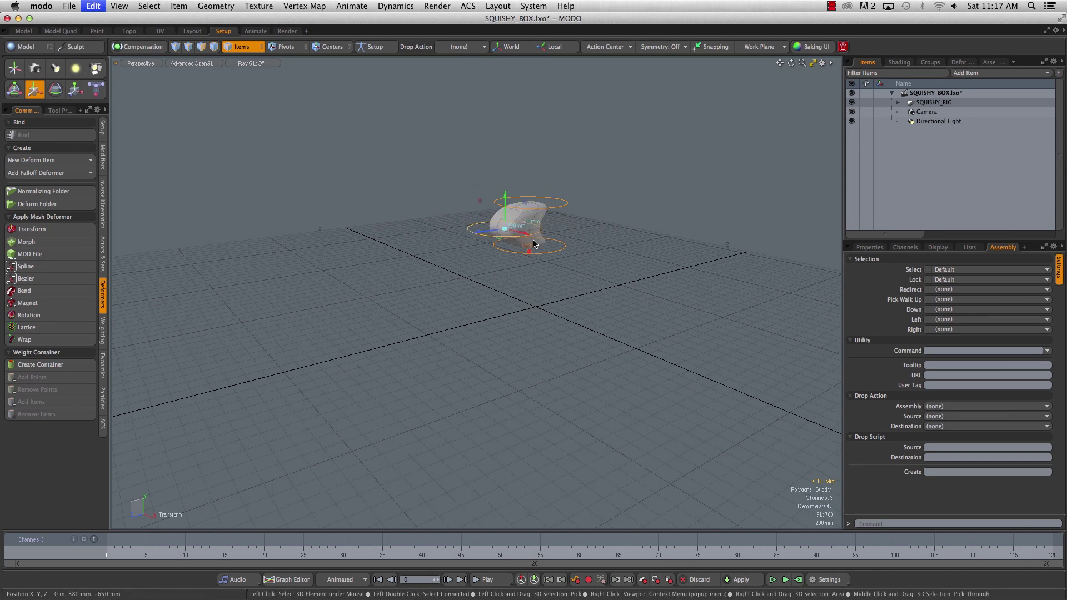
key(space)
click(591, 261)
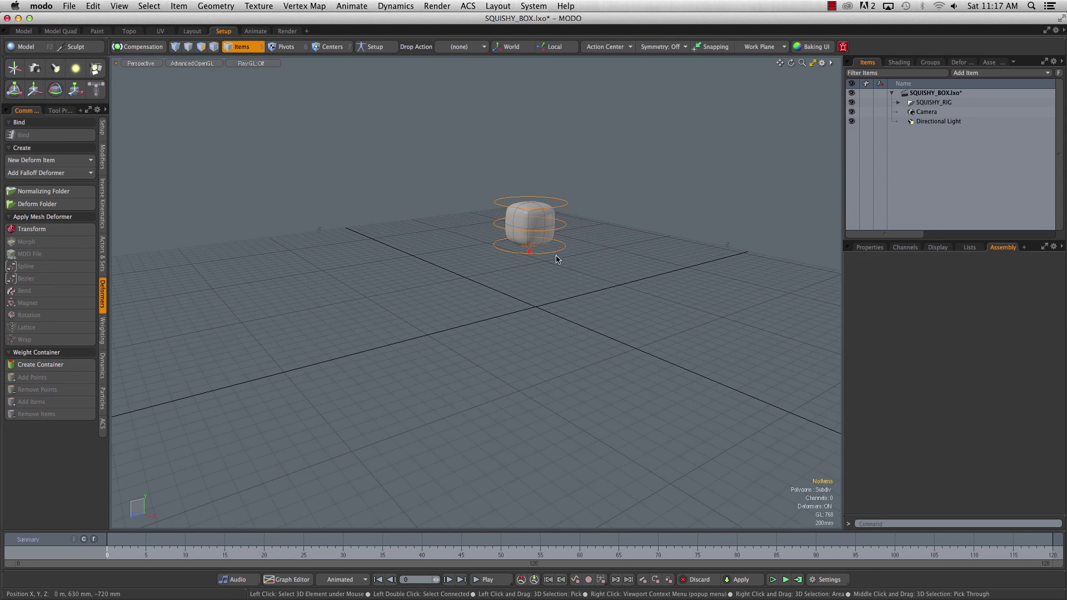
ctrl+alt+drag(567, 263, 578, 150)
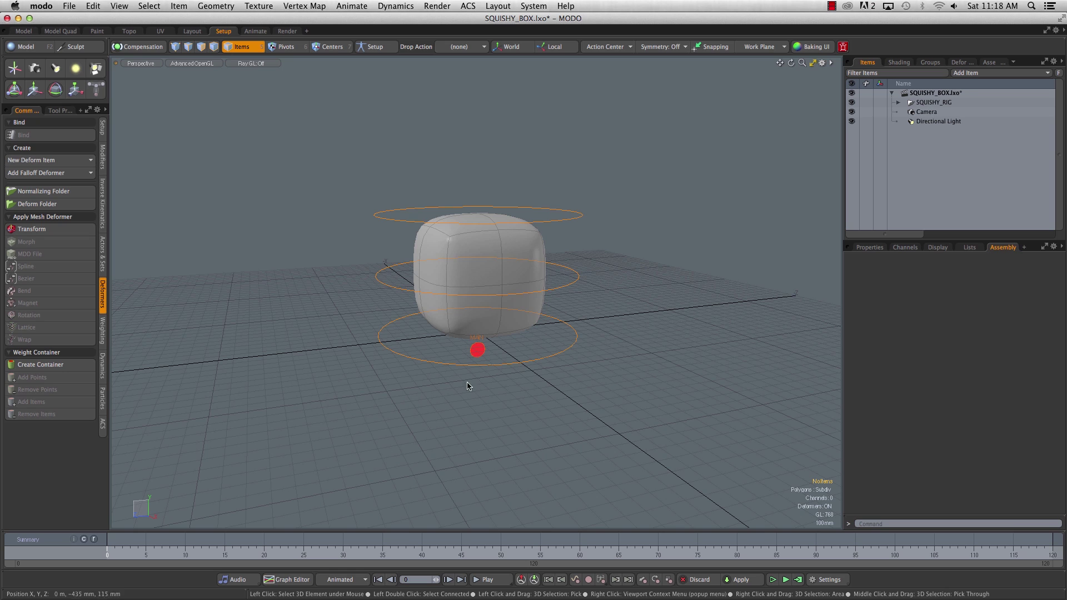